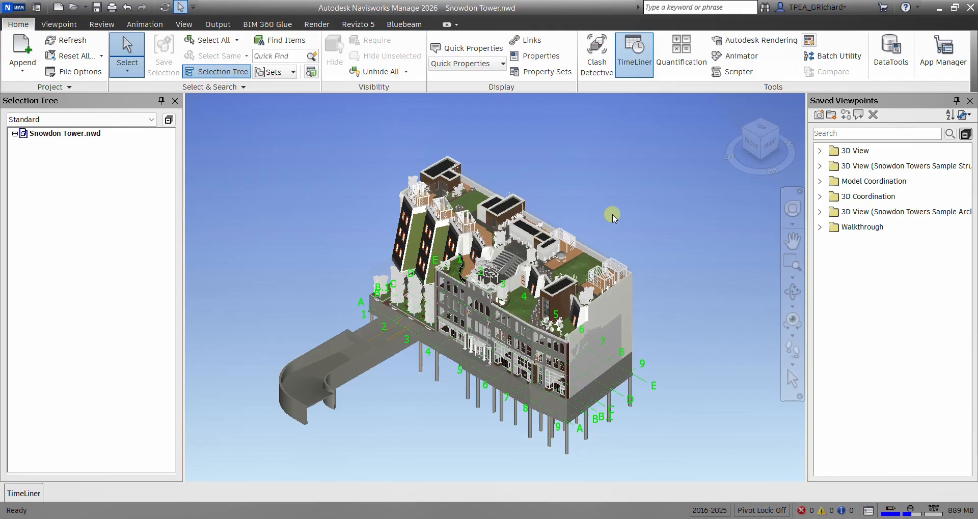
# - Examine the file types available for saving the Snowdon Tower model, without saving it
pyautogui.click(626, 213)
pyautogui.click(25, 12)
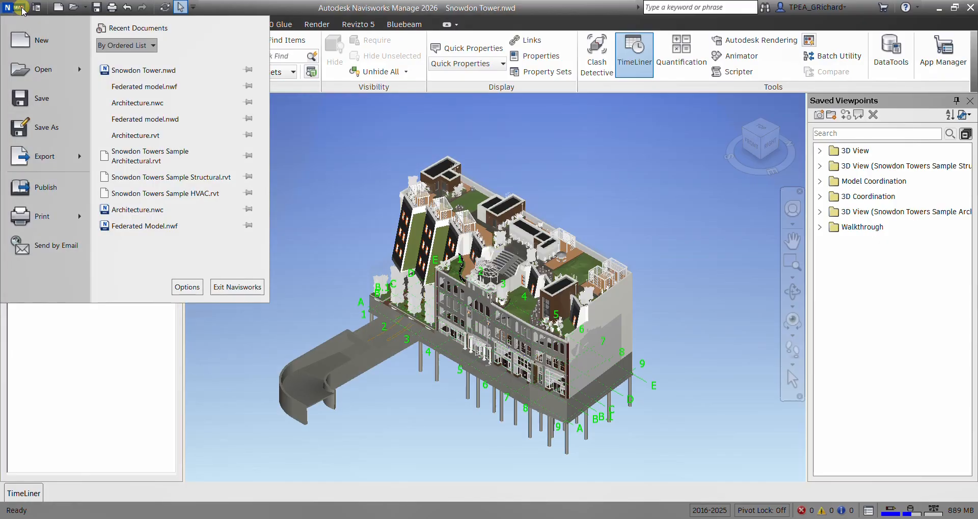
pyautogui.click(59, 137)
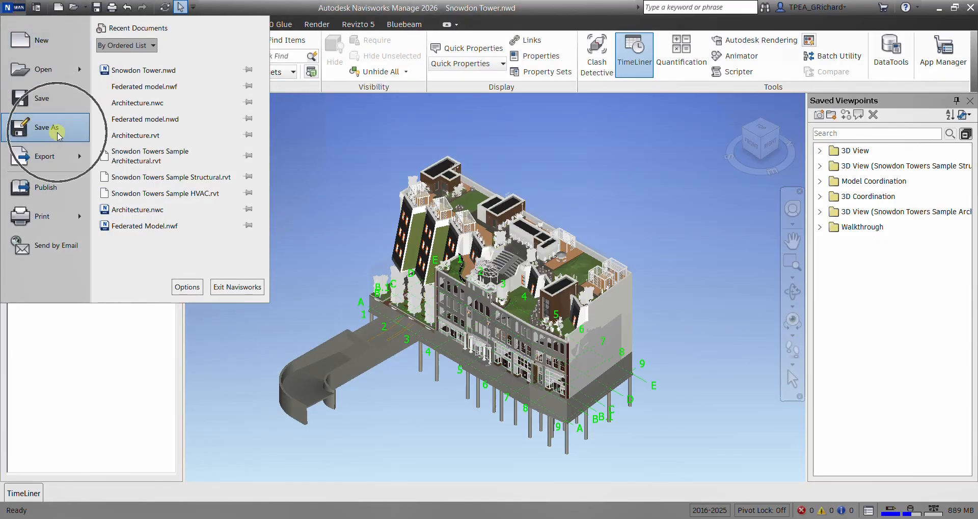
pyautogui.click(253, 227)
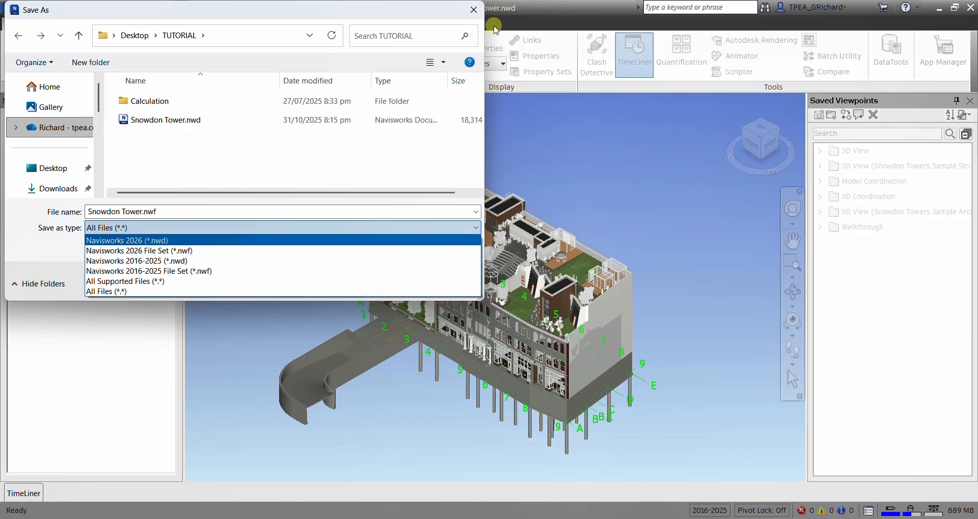
pyautogui.click(475, 13)
pyautogui.click(475, 10)
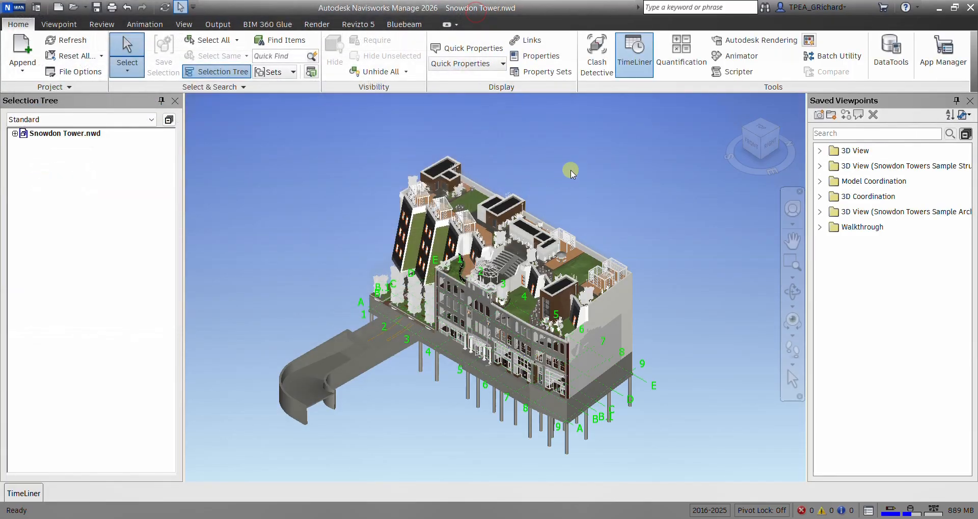
# - Start a new empty Navisworks file, and create a Revit project from the Metric Multi-discipline template
pyautogui.click(58, 8)
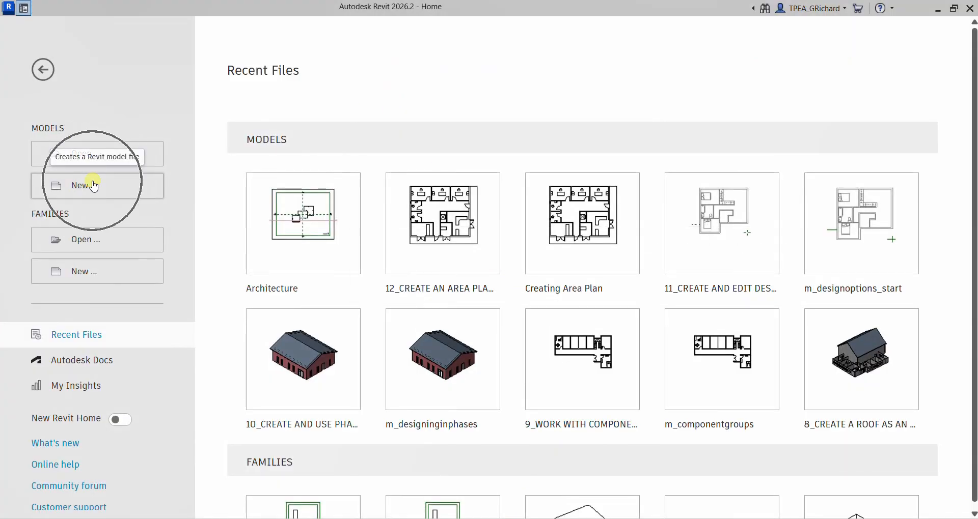
pyautogui.click(94, 187)
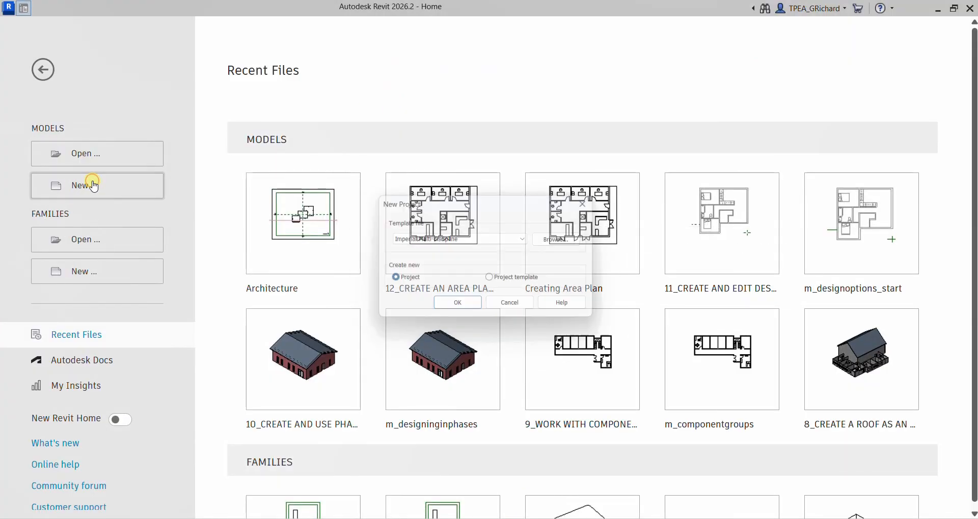
pyautogui.click(454, 239)
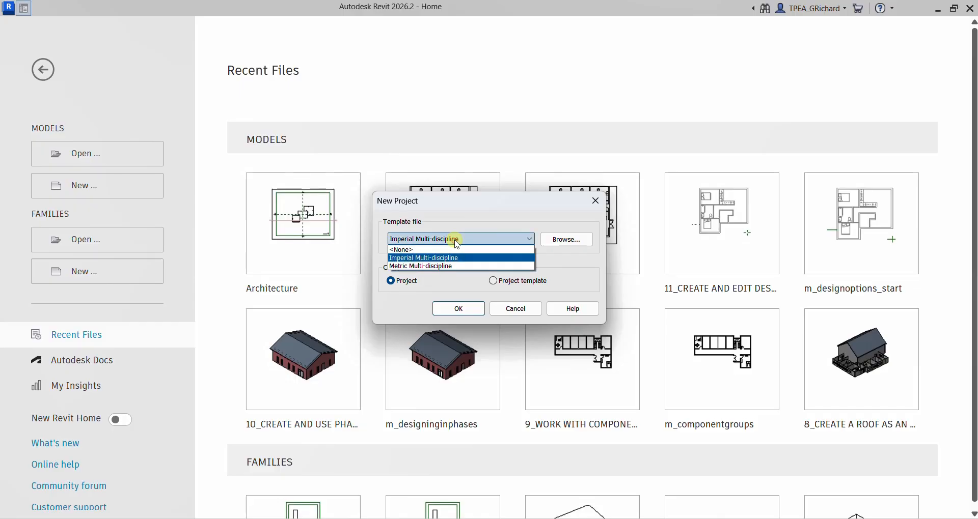
pyautogui.click(432, 267)
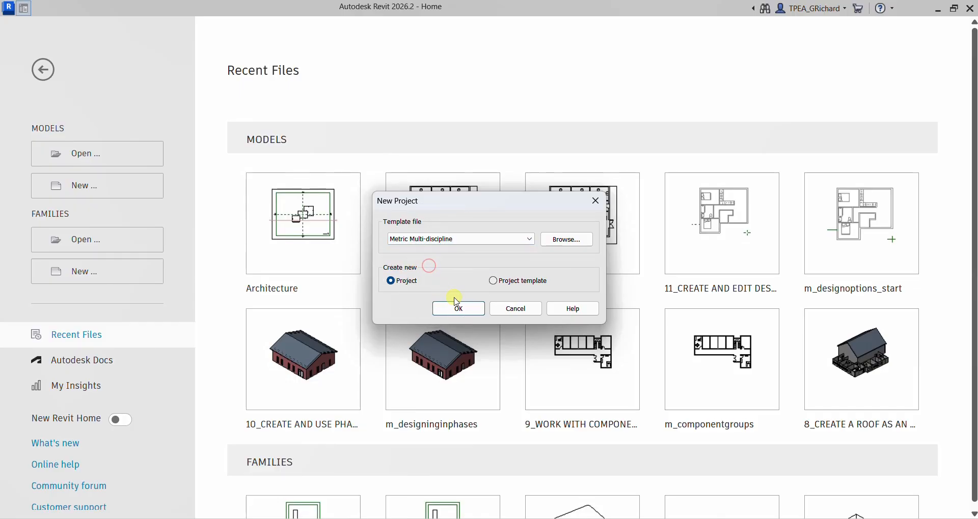
pyautogui.click(459, 308)
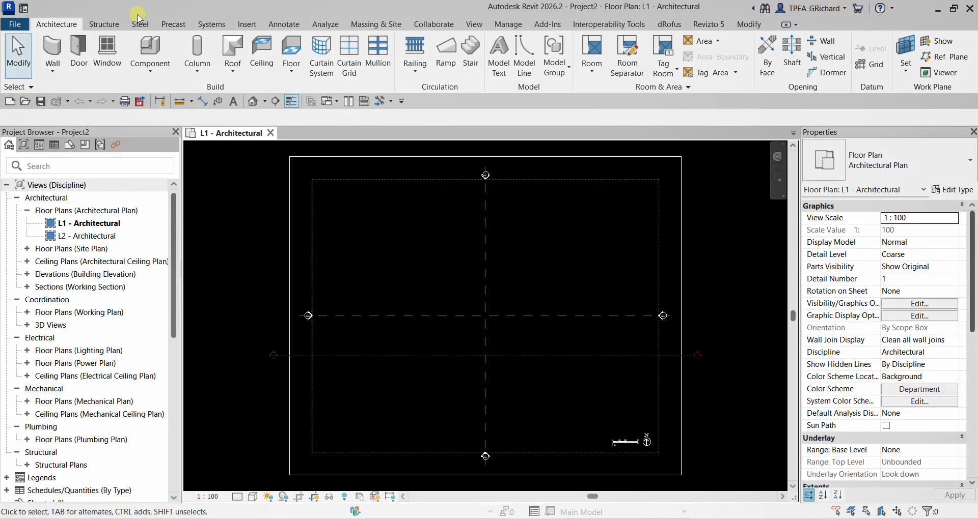
# - Draw a rectangle of Generic - 200mm walls about 23800 by 14800 mm near the centre of the L1 floor plan
pyautogui.click(53, 48)
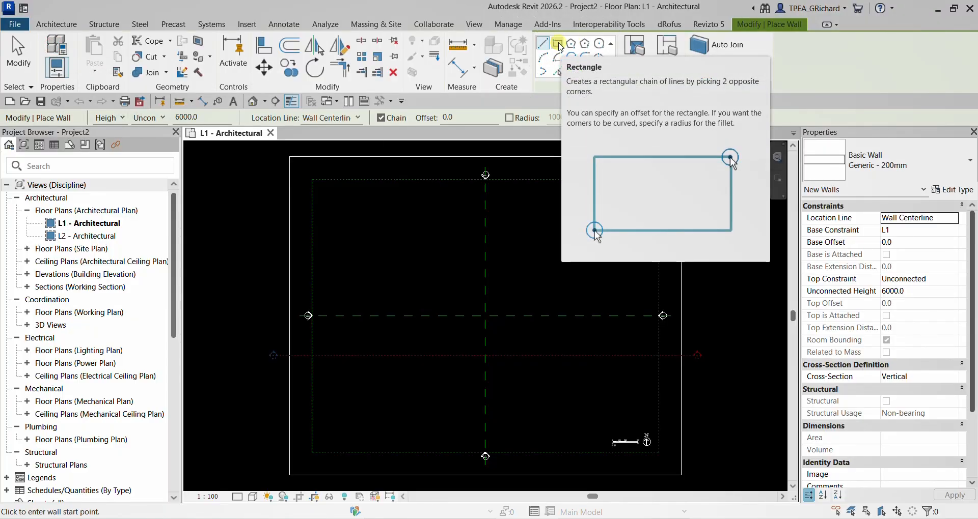
pyautogui.click(559, 44)
pyautogui.click(418, 267)
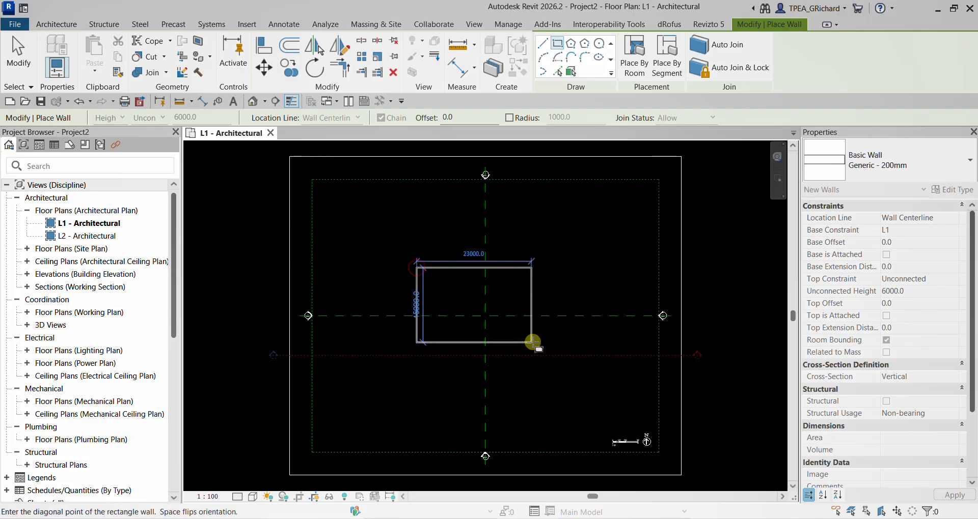
pyautogui.click(534, 342)
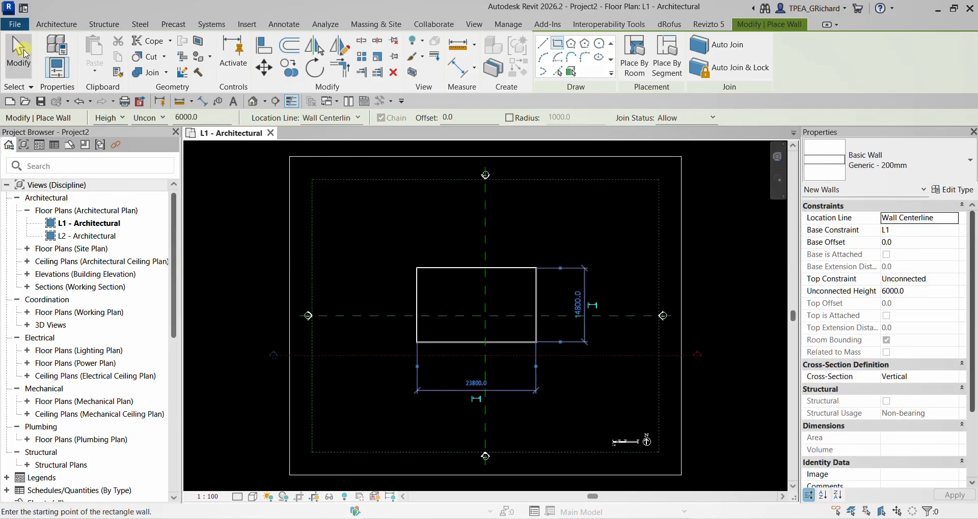
pyautogui.click(20, 51)
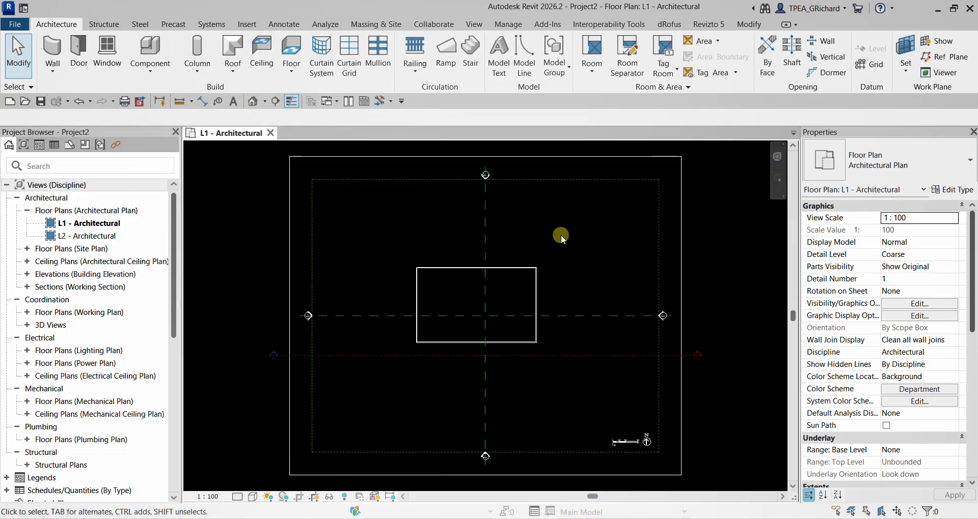
# - Start exporting the Revit model with the Navisworks 2026 file exporter
pyautogui.click(546, 25)
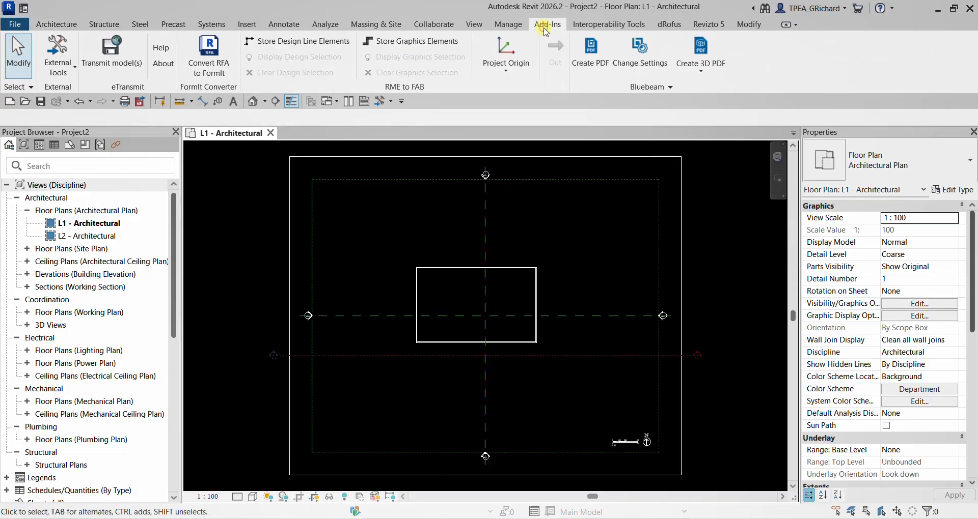
pyautogui.click(55, 70)
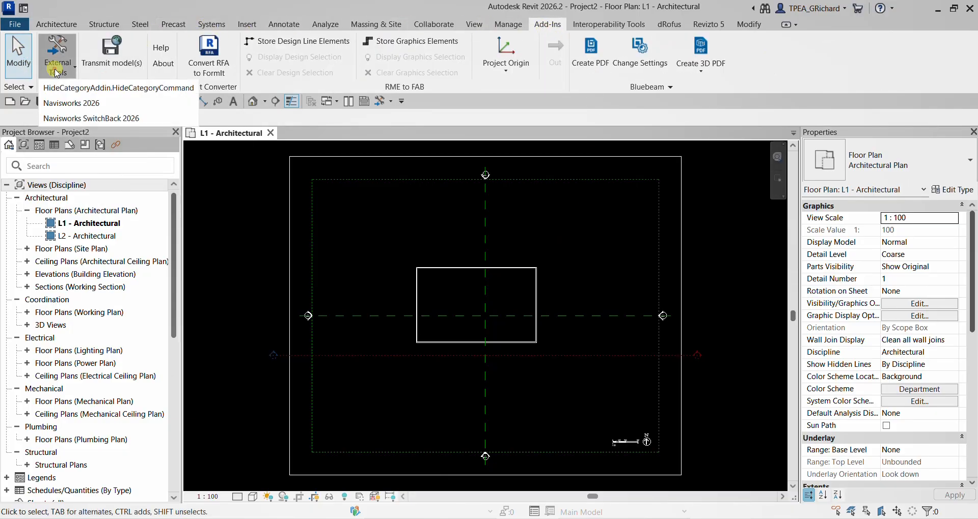
pyautogui.click(75, 102)
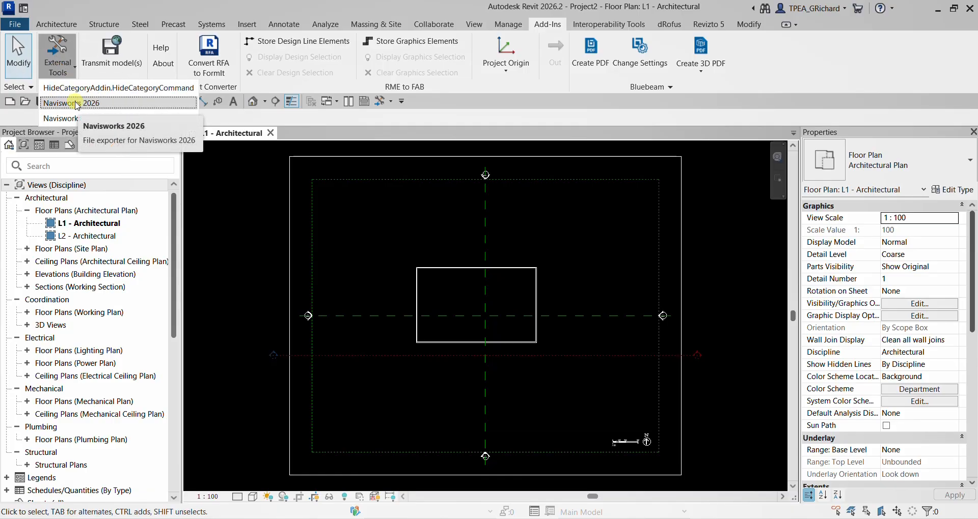
pyautogui.press('ctrl')
pyautogui.press('ctrl')
pyautogui.click(75, 102)
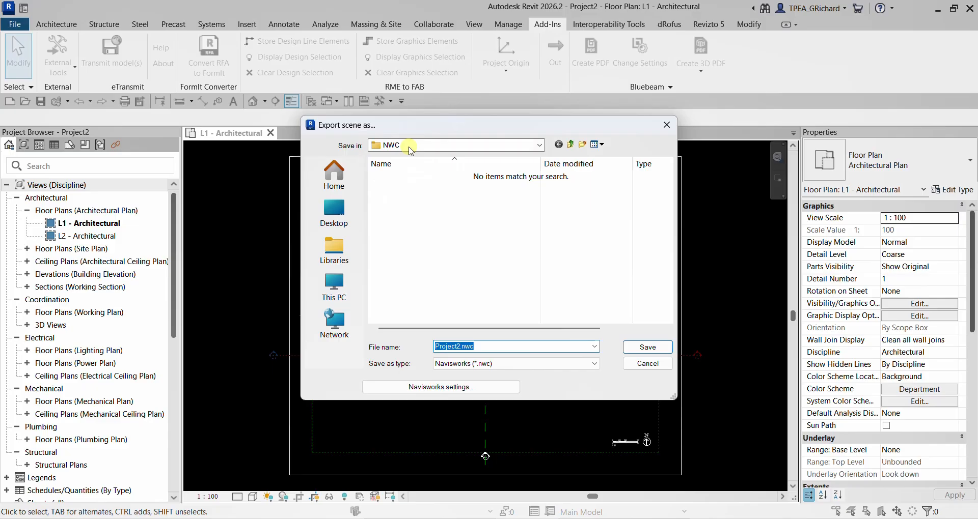
# - Export the scene to the NWC folder as Architecture in the Navisworks (*.nwc) format
pyautogui.moveTo(490, 344); pyautogui.dragTo(389, 320)
pyautogui.write('Archi')
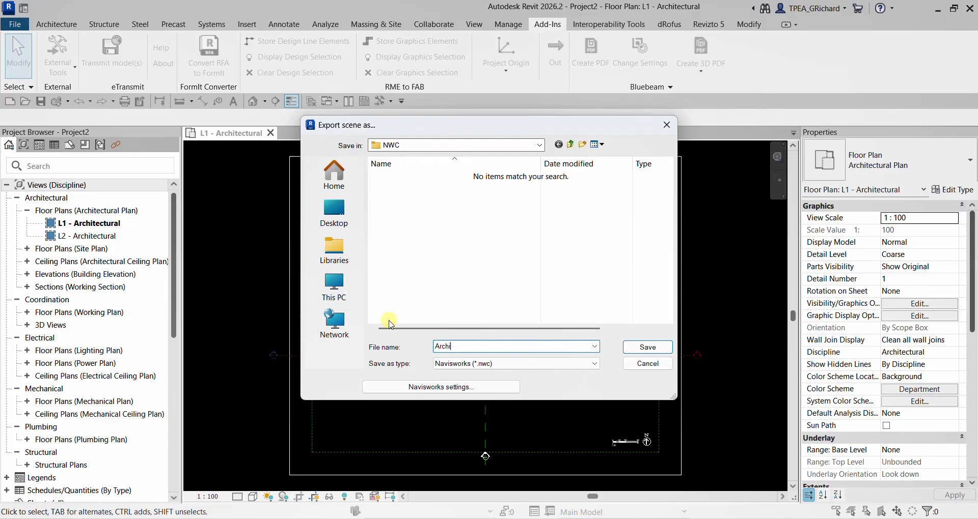
pyautogui.write('tecture')
pyautogui.press('ctrl')
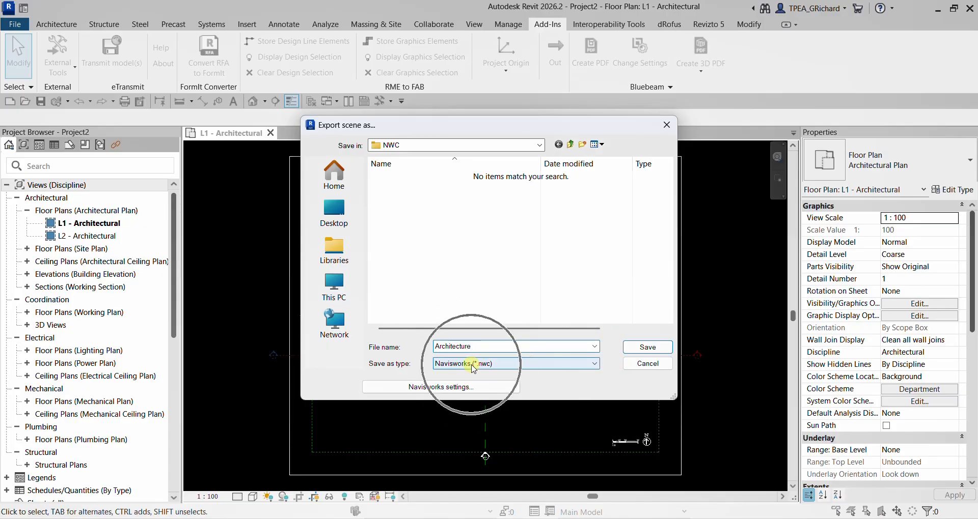
pyautogui.click(474, 365)
pyautogui.click(473, 372)
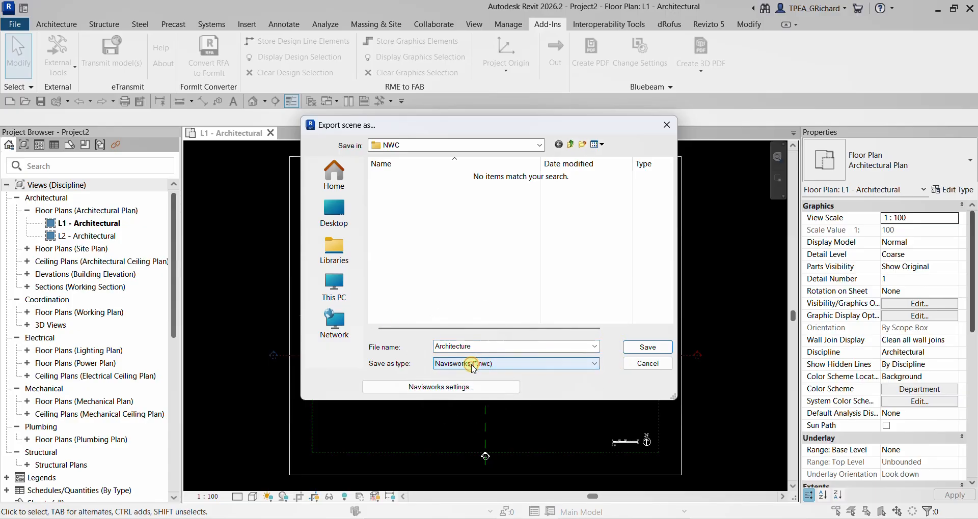
pyautogui.press('ctrl')
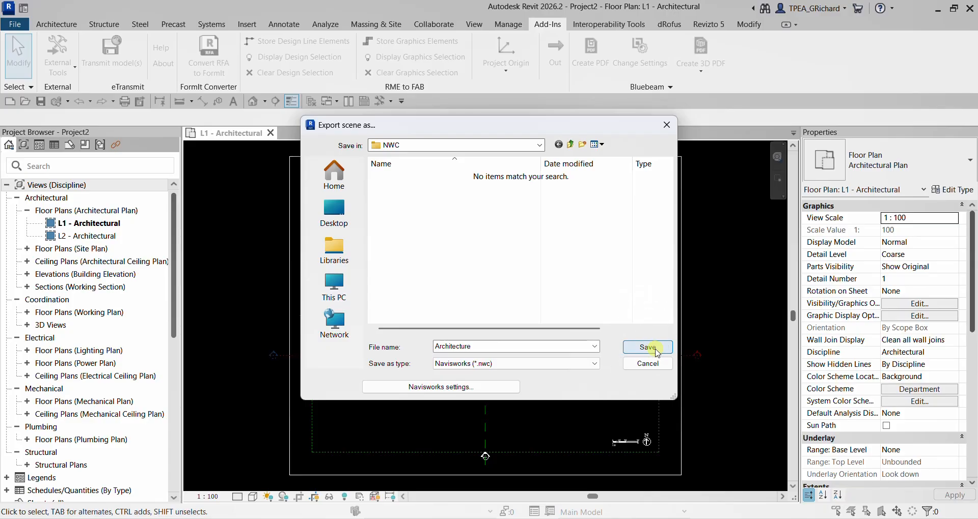
pyautogui.click(663, 350)
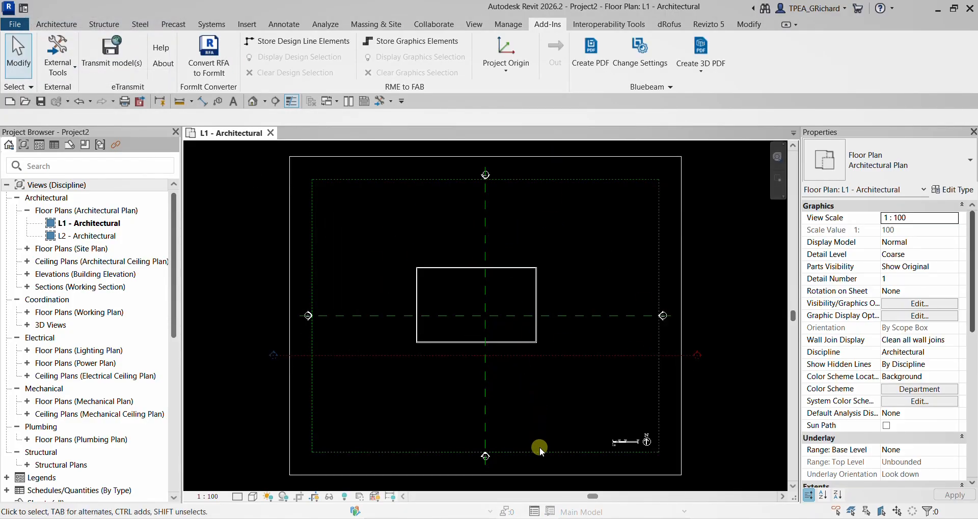
# - Switch to Navisworks Manage and append Architecture.nwc from the Documents > Exercise > NWC folder
pyautogui.click(584, 518)
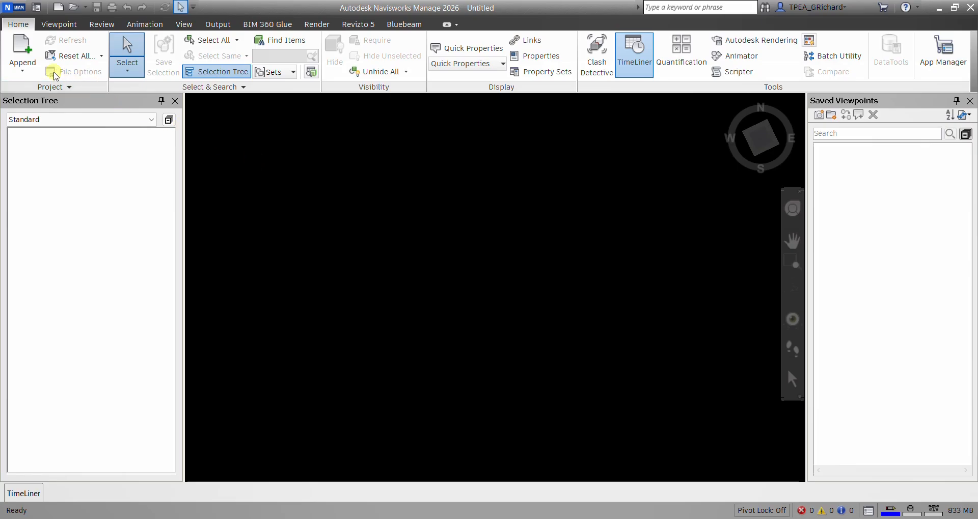
pyautogui.click(22, 43)
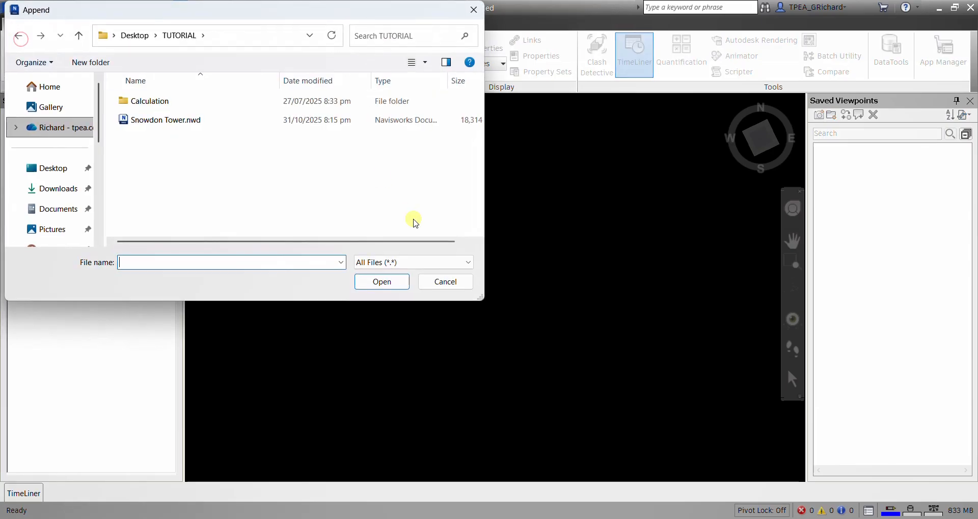
pyautogui.click(68, 207)
pyautogui.scroll(-1, 153, 173)
pyautogui.doubleClick(154, 153)
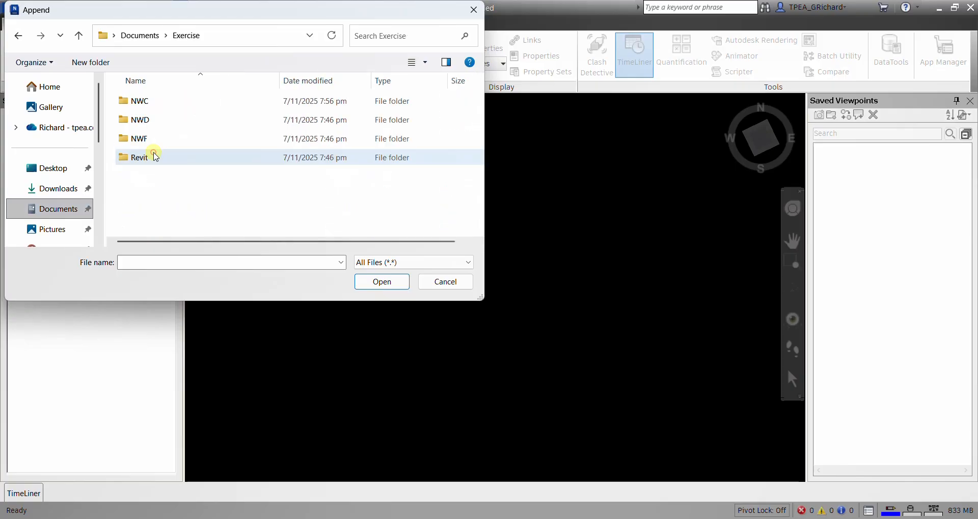
pyautogui.click(147, 101)
pyautogui.doubleClick(146, 101)
pyautogui.click(162, 107)
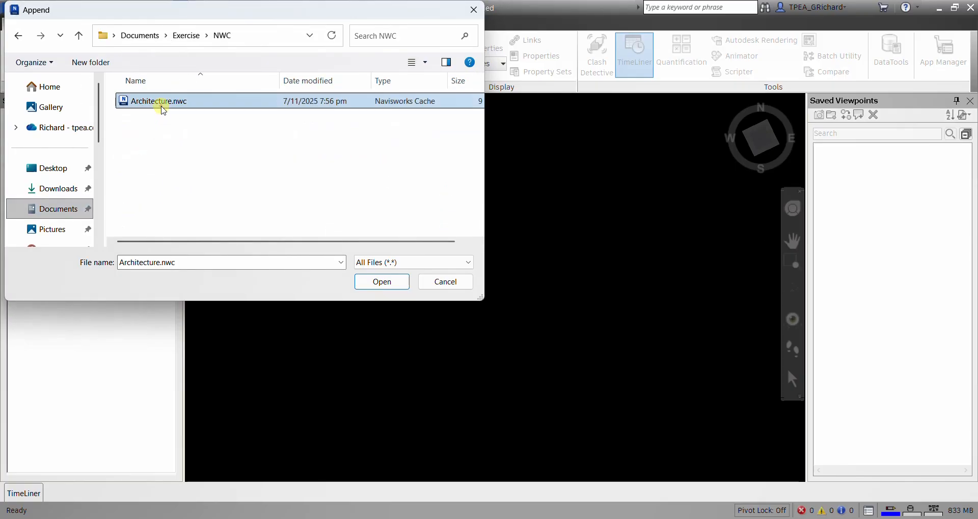
pyautogui.click(372, 284)
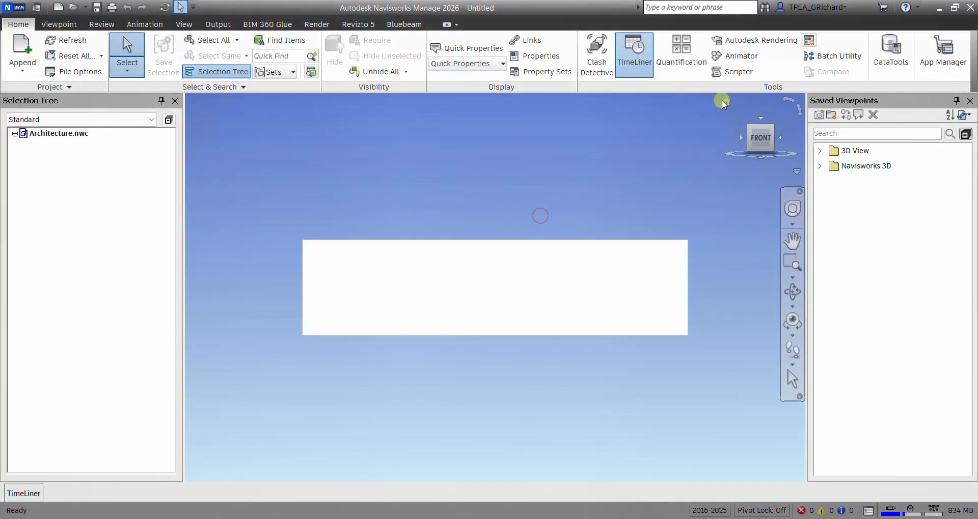
pyautogui.click(725, 104)
pyautogui.scroll(-3, 533, 207)
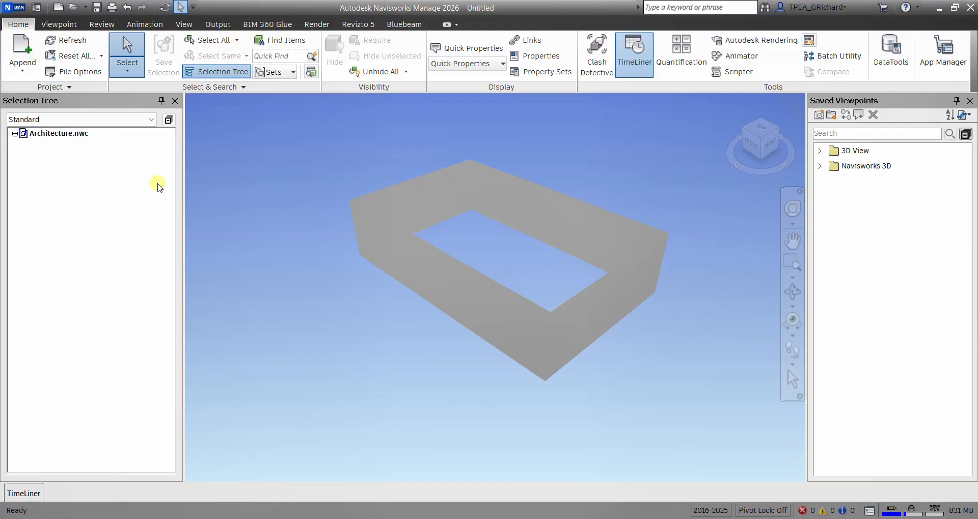
# - Set up saving a copy in the Exercise > NWF folder as a Navisworks 2016-2025 File Set (*.nwf)
pyautogui.click(20, 10)
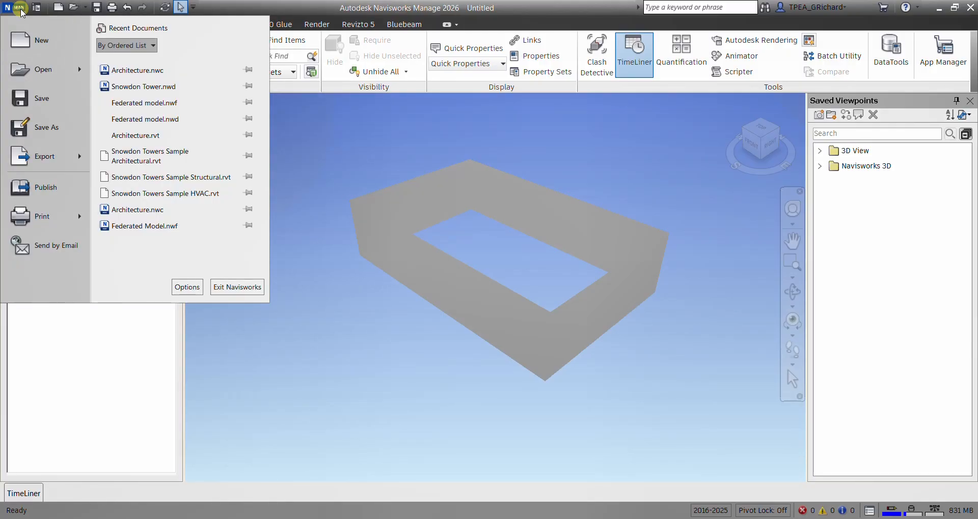
pyautogui.click(47, 128)
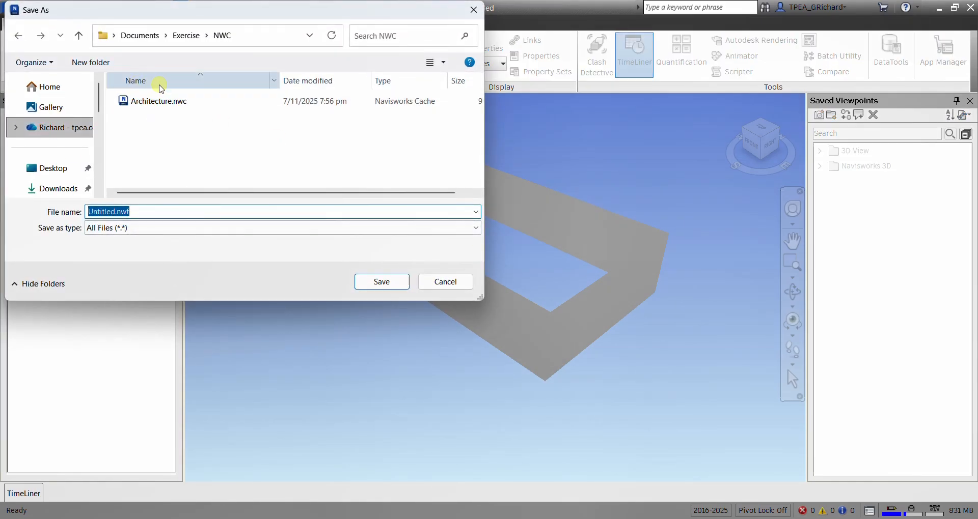
pyautogui.click(185, 37)
pyautogui.doubleClick(139, 139)
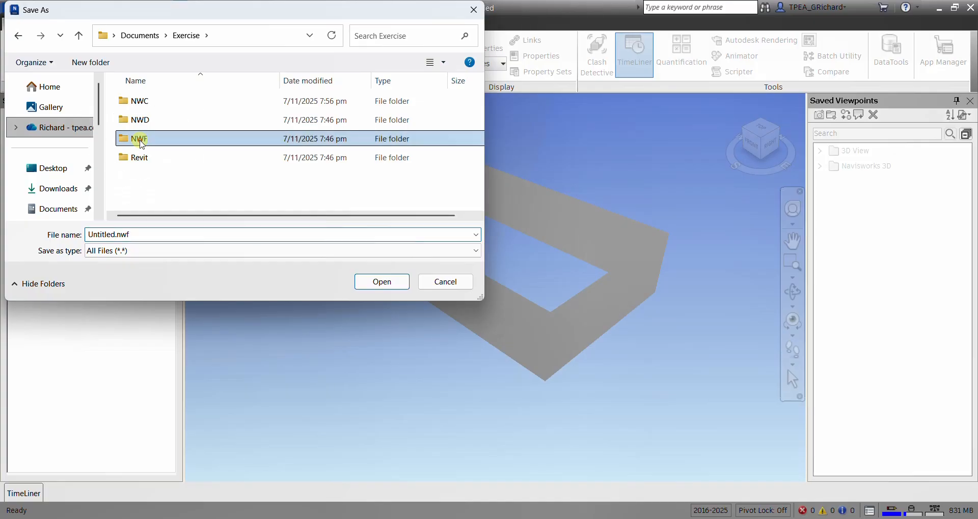
pyautogui.click(148, 252)
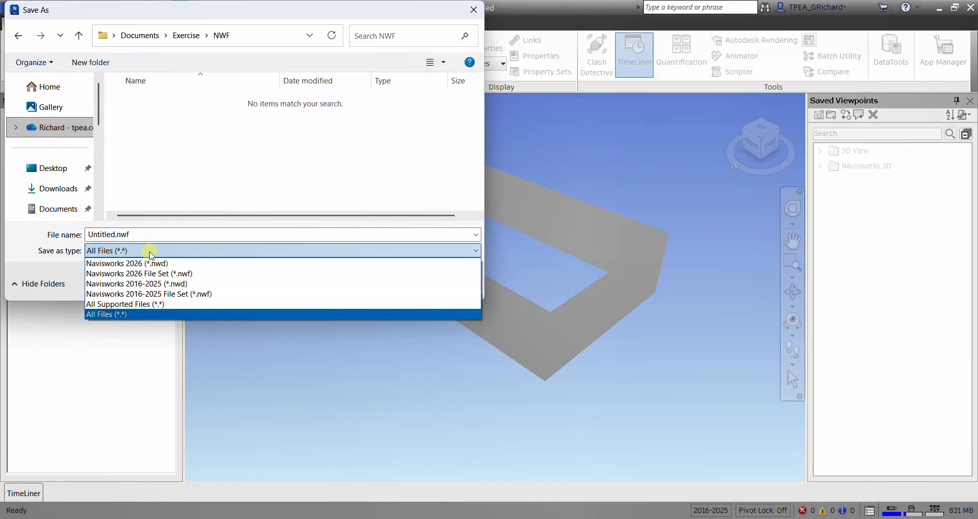
pyautogui.click(171, 295)
# - Name the file set Federated model and save it
pyautogui.click(148, 233)
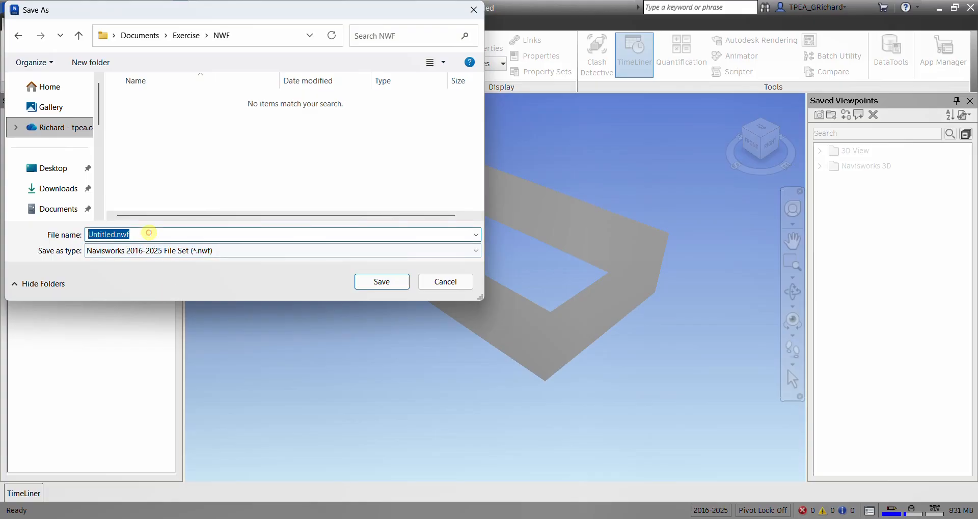
pyautogui.write('Fwe')
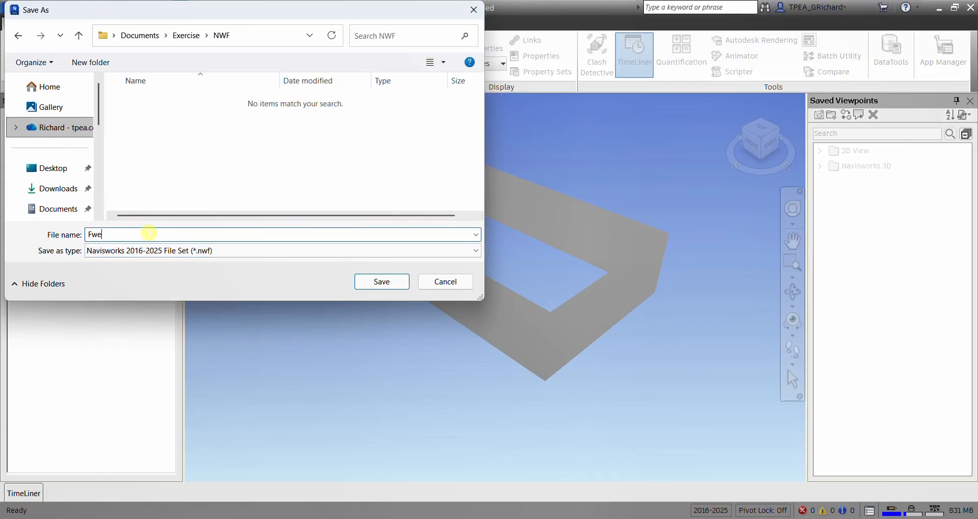
pyautogui.press('BackSpace')
pyautogui.press('BackSpace')
pyautogui.write('ederated model')
pyautogui.click(381, 281)
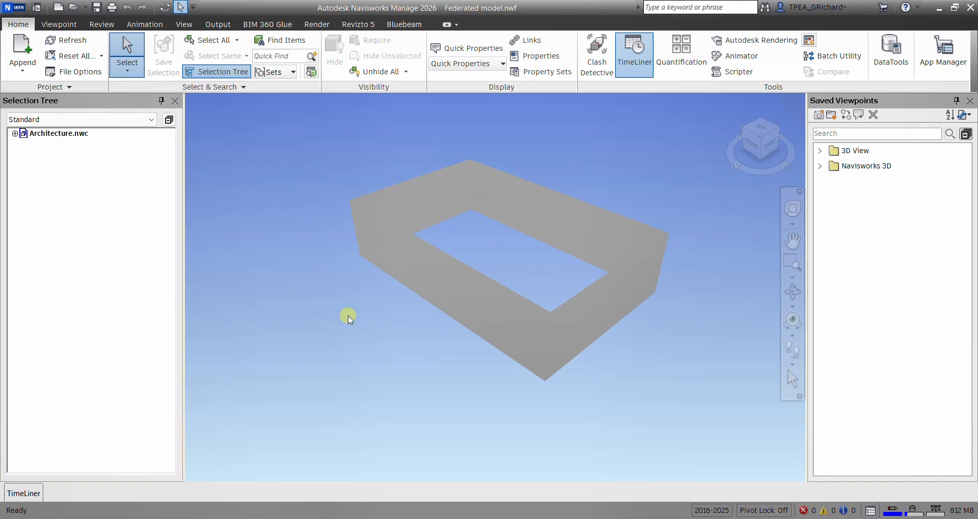
# - Start a new empty file in Navisworks and switch back to the L1 floor plan of Project2 in Revit
pyautogui.click(59, 9)
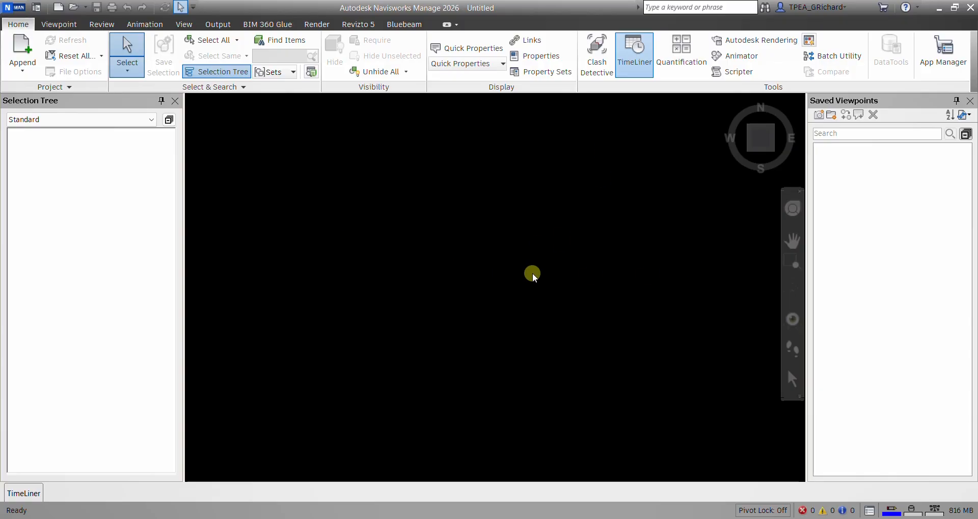
pyautogui.click(510, 518)
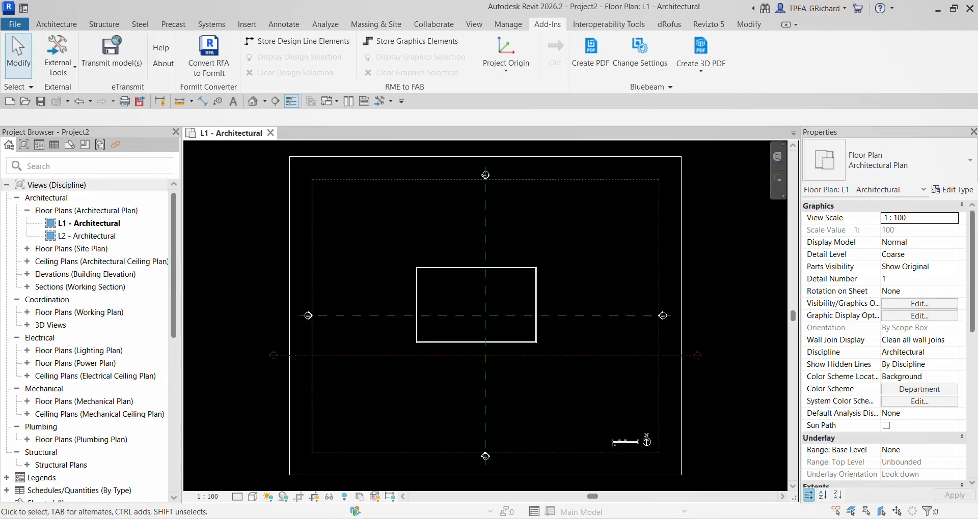
pyautogui.scroll(2, 519, 279)
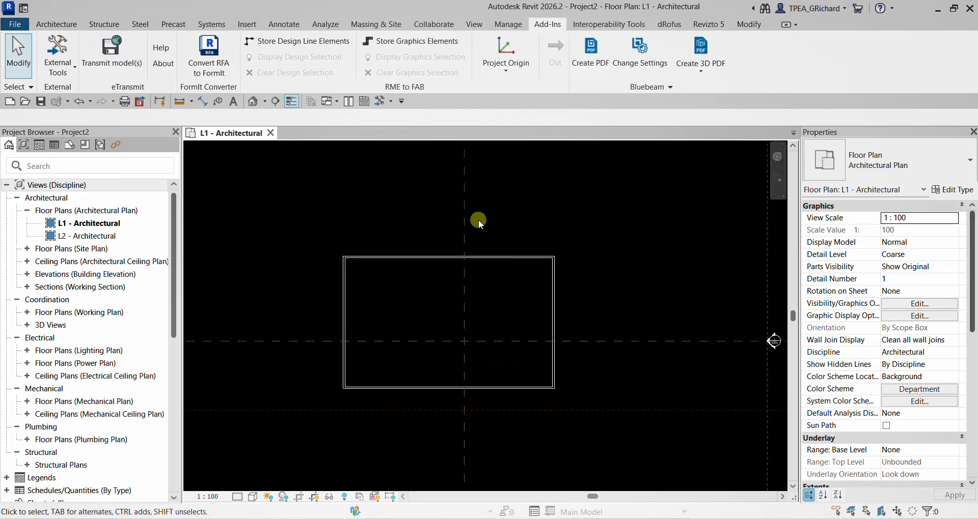
pyautogui.scroll(-2, 389, 341)
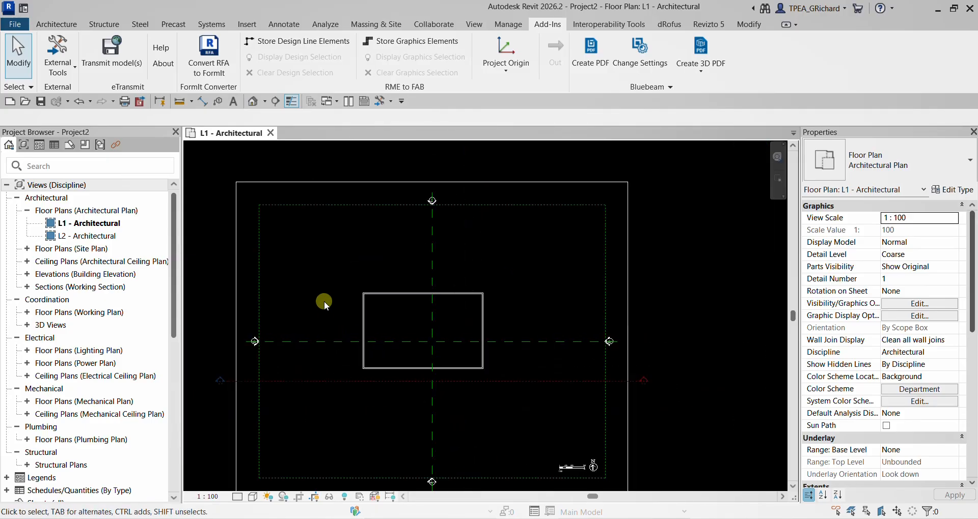
# - Hide the outer boundary frames, dashed centre lines and view markers around the building in the L1 plan, by element and by category
pyautogui.moveTo(348, 160); pyautogui.dragTo(201, 270)
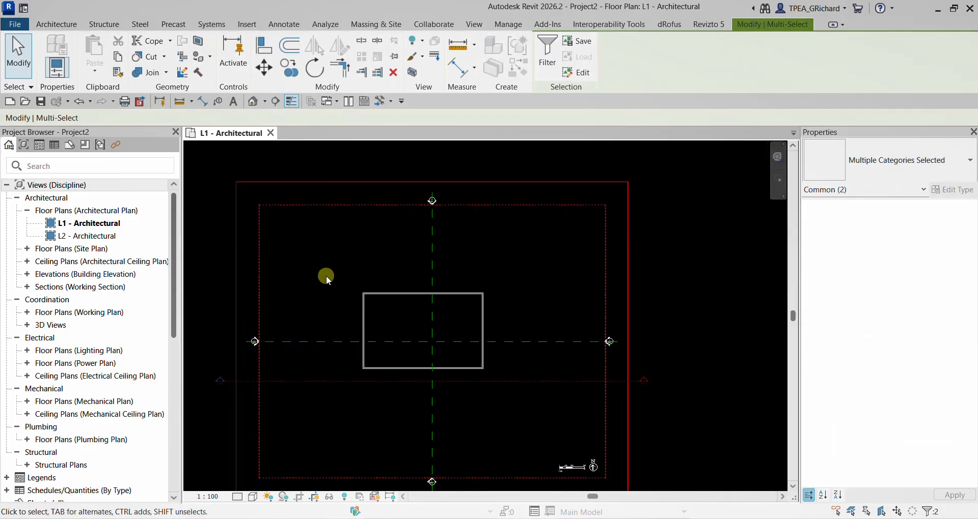
pyautogui.rightClick(306, 240)
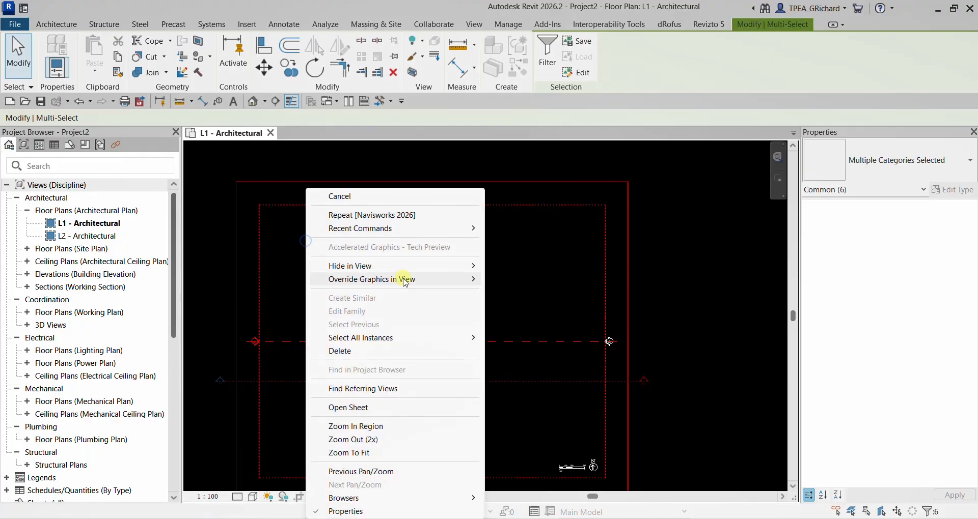
pyautogui.click(393, 265)
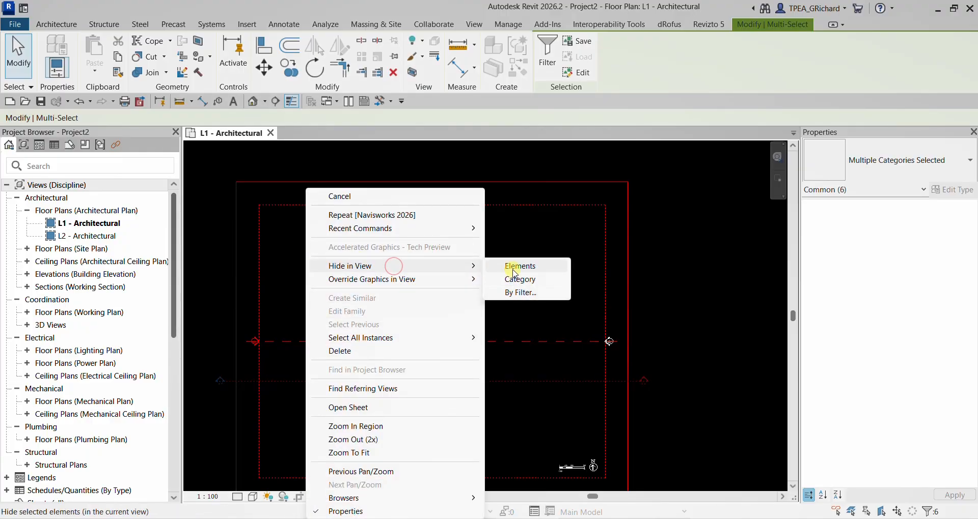
pyautogui.click(509, 266)
pyautogui.rightClick(479, 236)
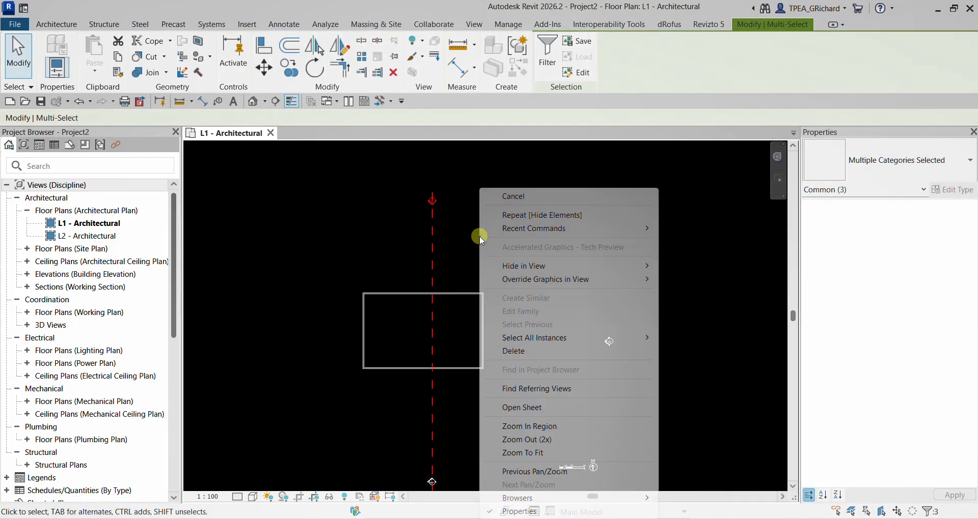
pyautogui.click(563, 267)
pyautogui.click(694, 284)
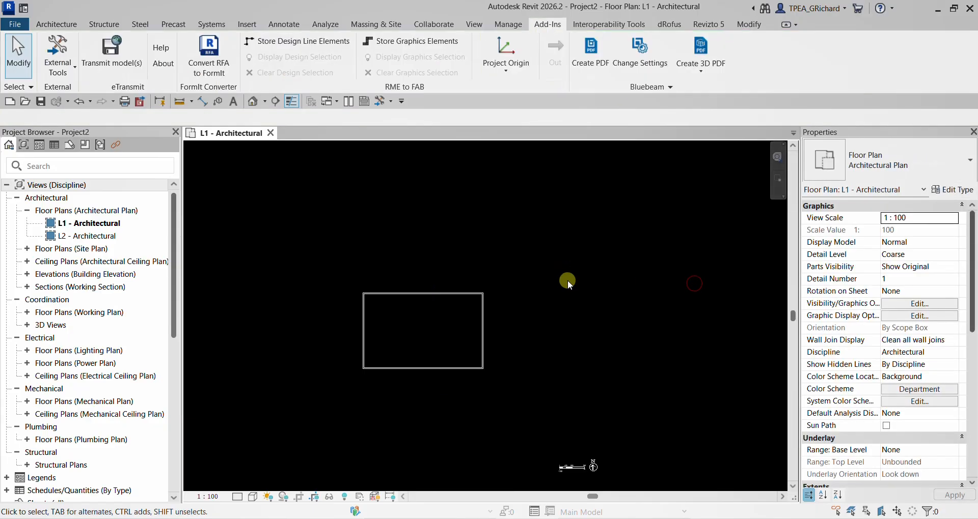
# - Hide the scale bar and north arrow annotations in the L1 plan by element
pyautogui.scroll(-2, 565, 280)
pyautogui.moveTo(631, 397); pyautogui.dragTo(454, 437)
pyautogui.rightClick(579, 368)
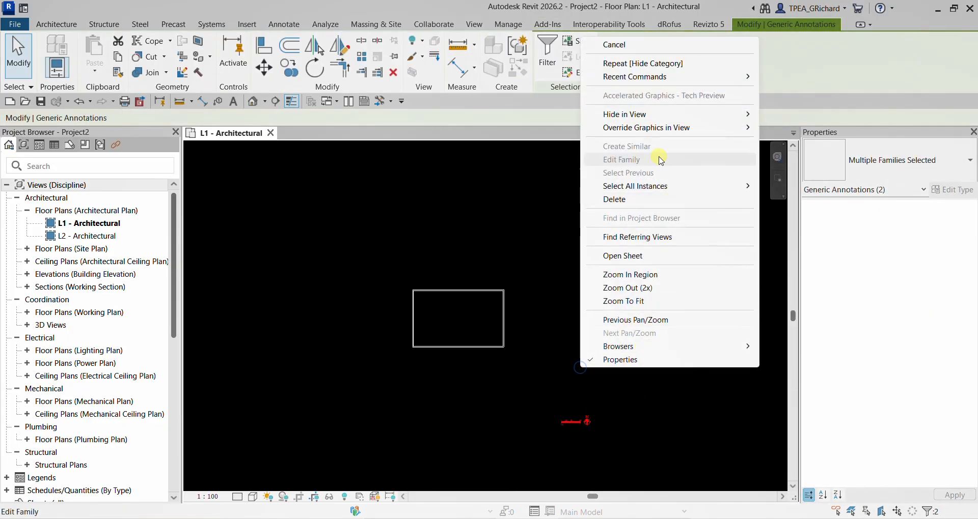
pyautogui.moveTo(627, 114)
pyautogui.click(798, 114)
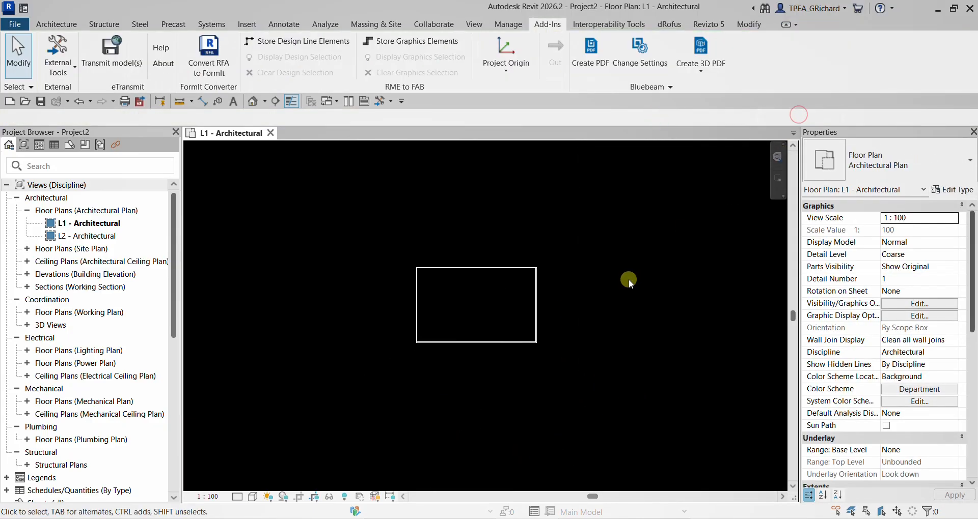
# - Draw a vertical Generic - 200mm interior wall, 6000 high, between the two long outer walls, about 9000 from the left wall
pyautogui.scroll(5, 450, 294)
pyautogui.scroll(-2, 457, 293)
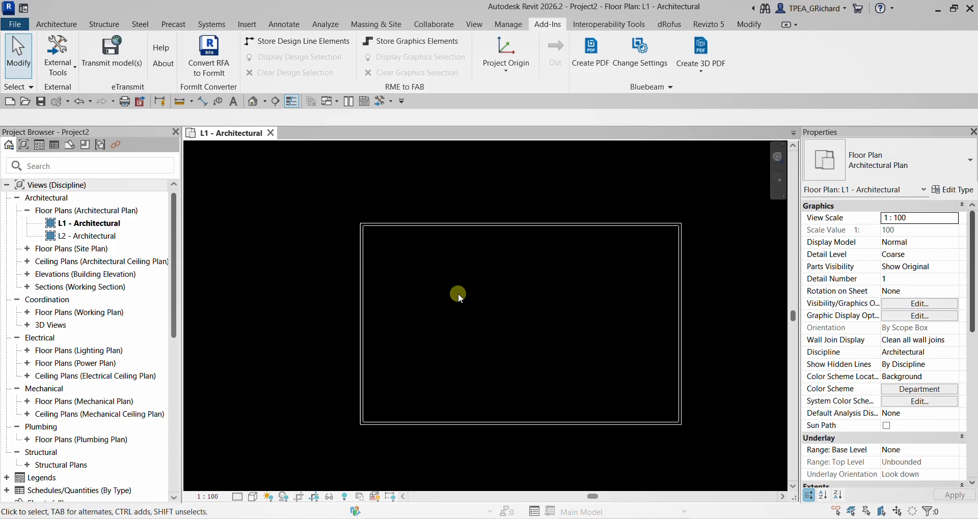
pyautogui.moveTo(497, 286); pyautogui.dragTo(411, 264, button='middle')
pyautogui.click(61, 24)
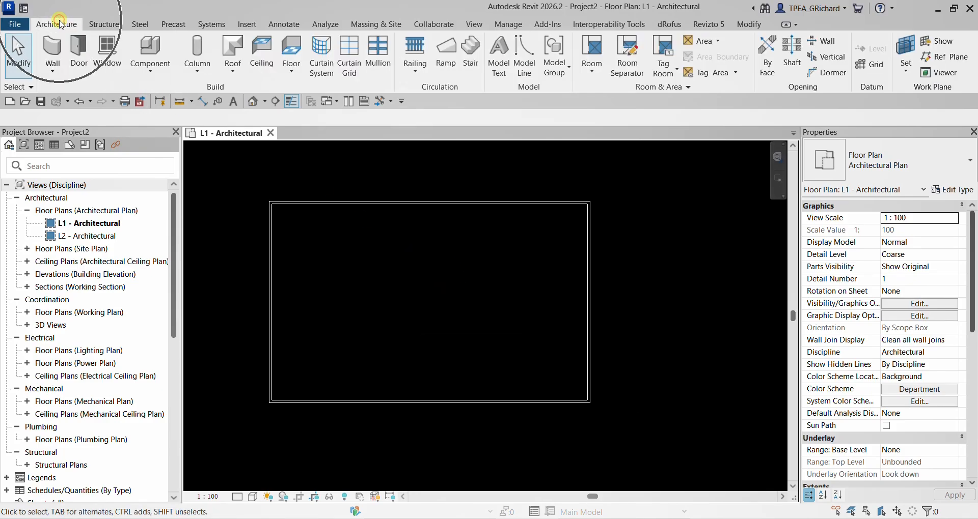
pyautogui.click(53, 51)
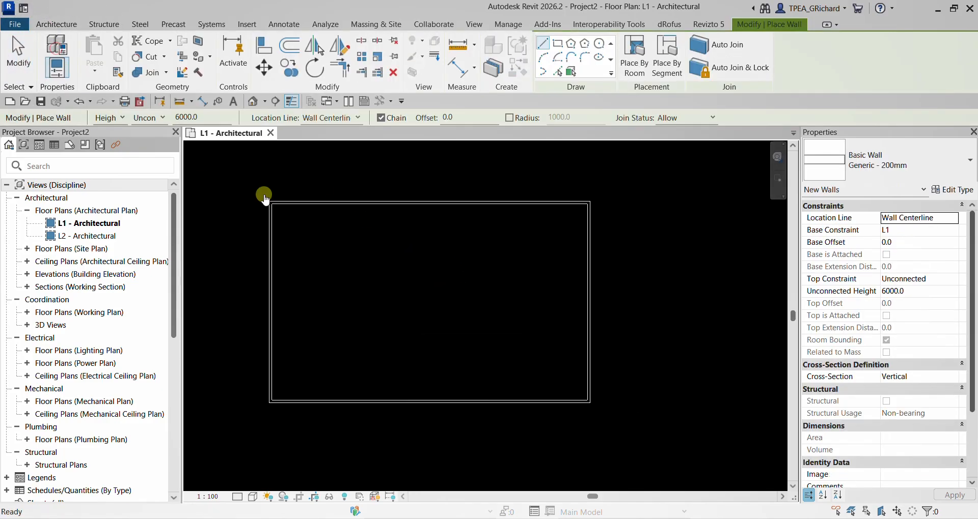
pyautogui.click(393, 203)
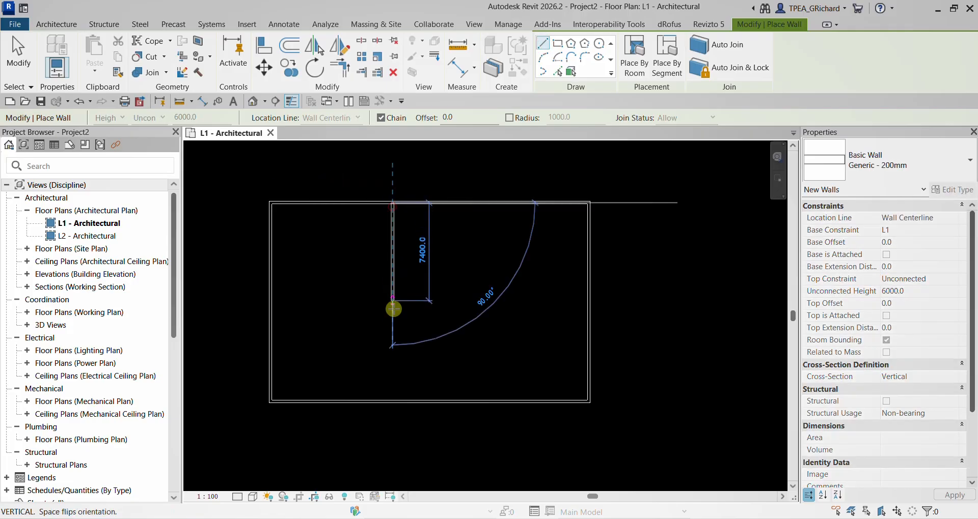
pyautogui.click(392, 402)
pyautogui.press('Escape')
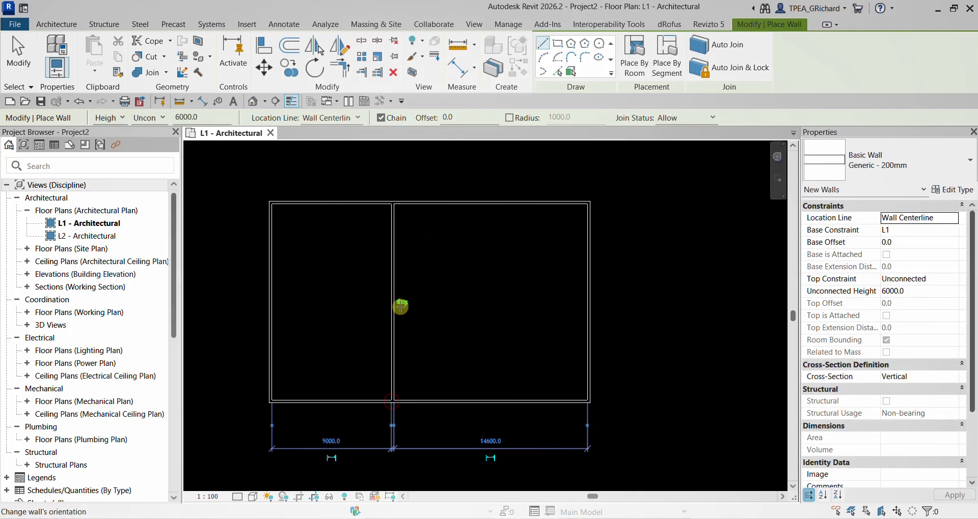
# - Draw a horizontal interior wall about 14800 long from the vertical partition to the right outer wall, and end the wall command
pyautogui.click(392, 326)
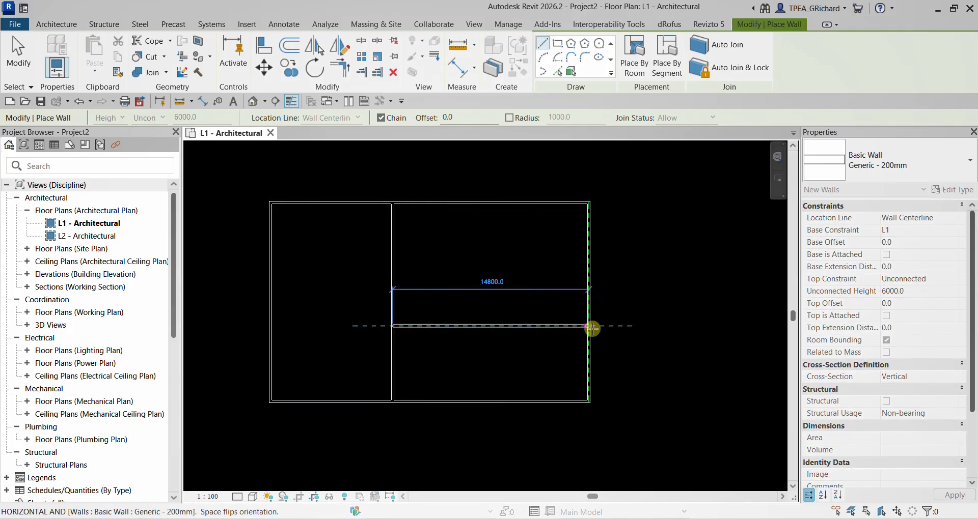
pyautogui.click(590, 327)
pyautogui.press('Escape')
pyautogui.click(18, 56)
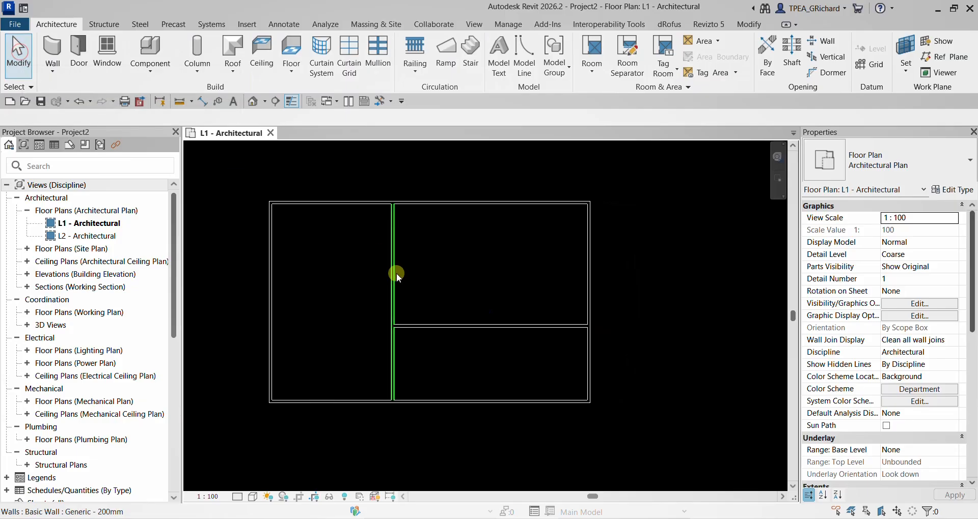
pyautogui.scroll(-1, 402, 283)
pyautogui.moveTo(406, 285); pyautogui.dragTo(452, 284, button='middle')
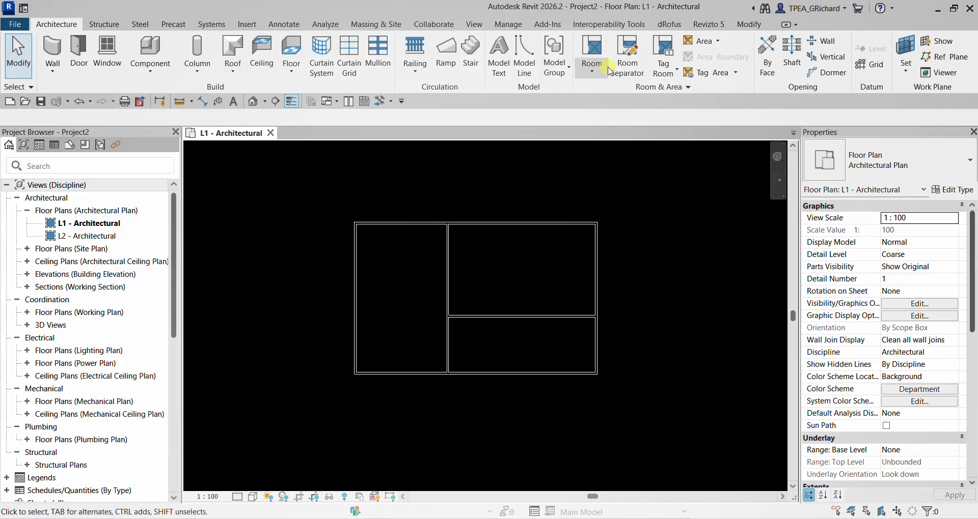
# - Export the updated model with the Navisworks 2026 external tool, overwriting Architecture.nwc in the NWC folder
pyautogui.click(550, 24)
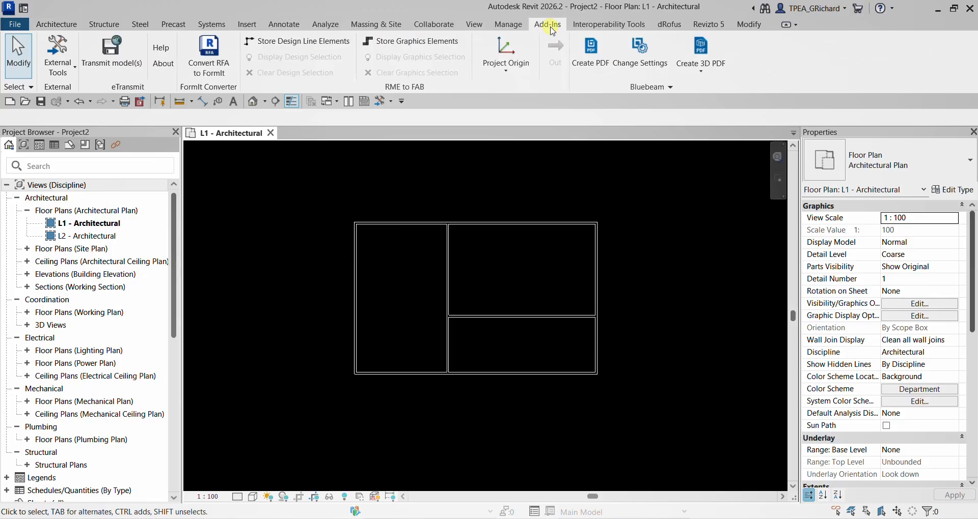
pyautogui.click(58, 56)
pyautogui.click(70, 104)
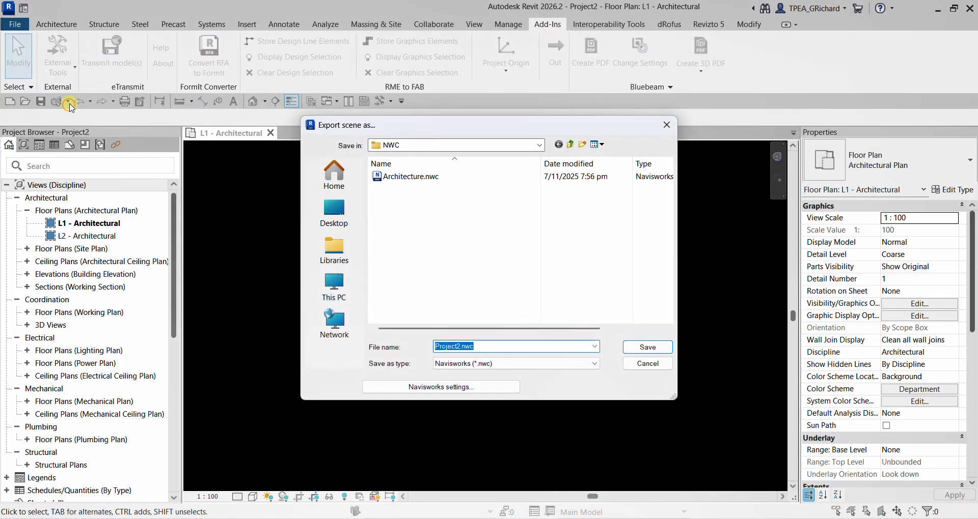
pyautogui.click(379, 178)
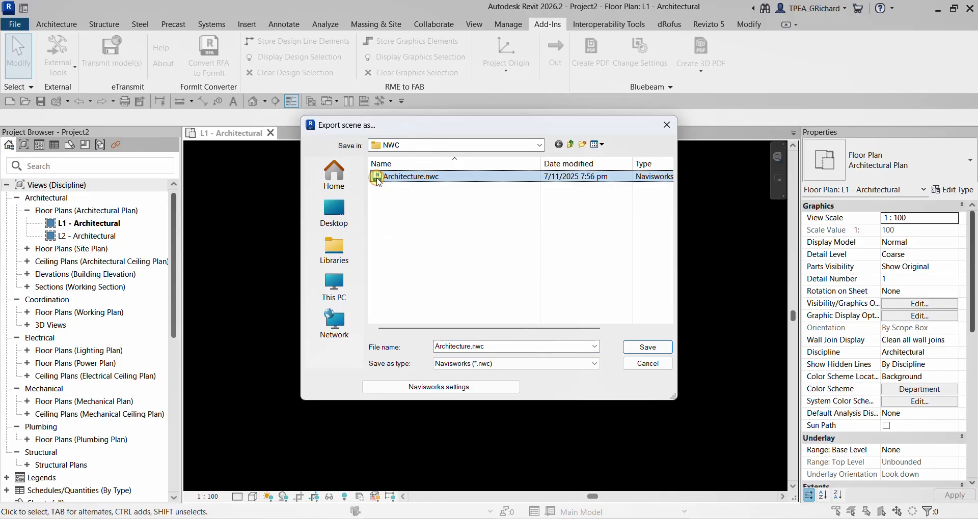
pyautogui.click(648, 348)
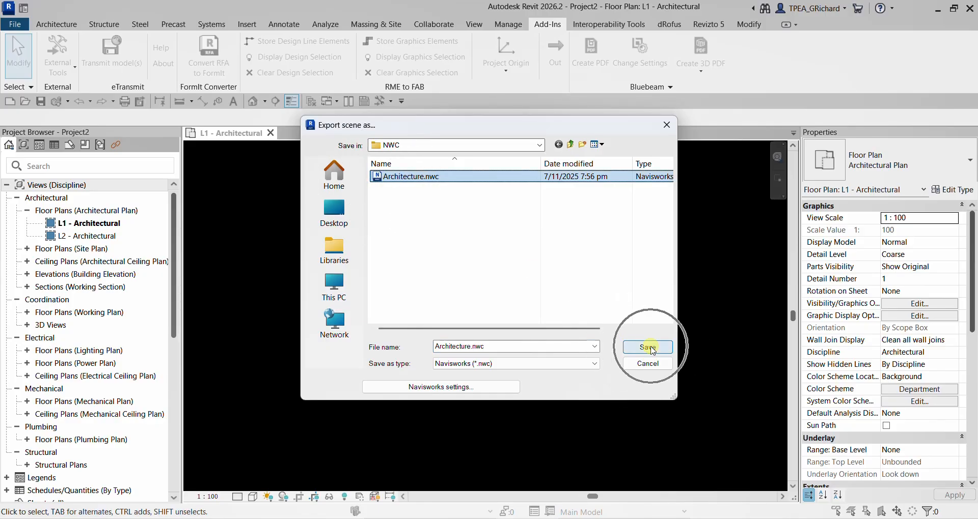
pyautogui.click(521, 270)
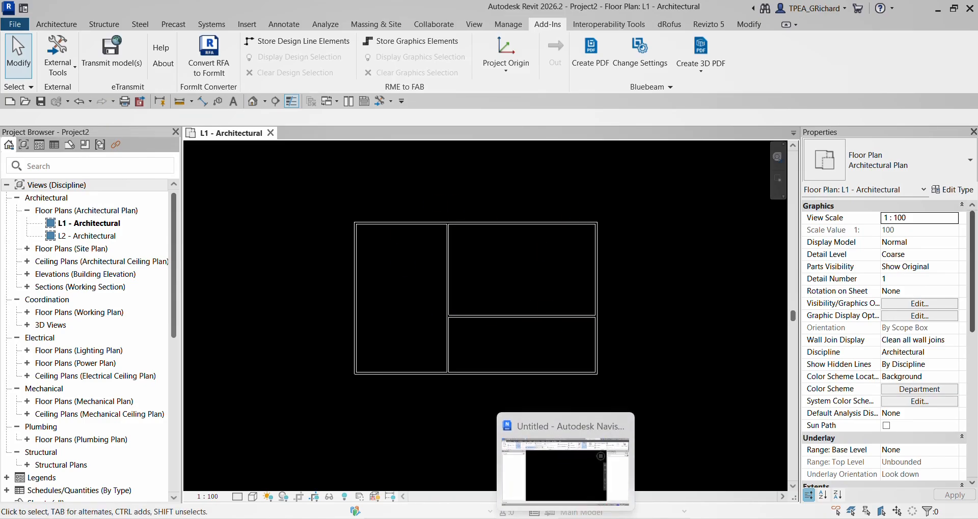
# - Switch to Navisworks, open Federated model.nwf from the Exercise > NWF folder and inspect the updated walls
pyautogui.click(566, 518)
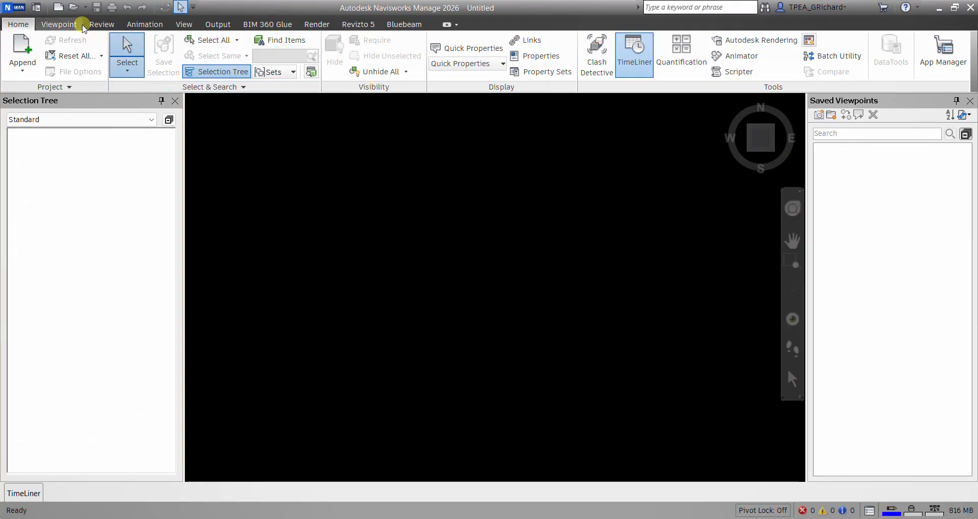
pyautogui.click(73, 8)
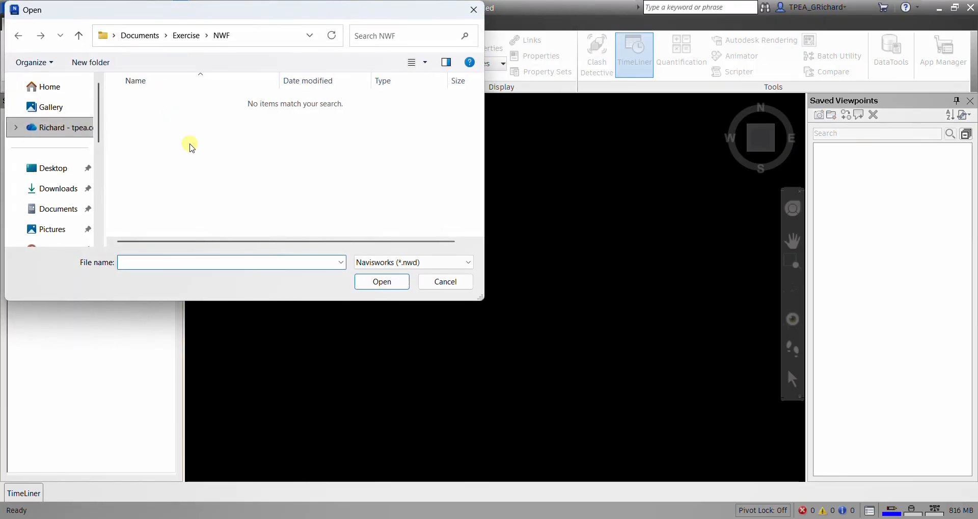
pyautogui.click(410, 263)
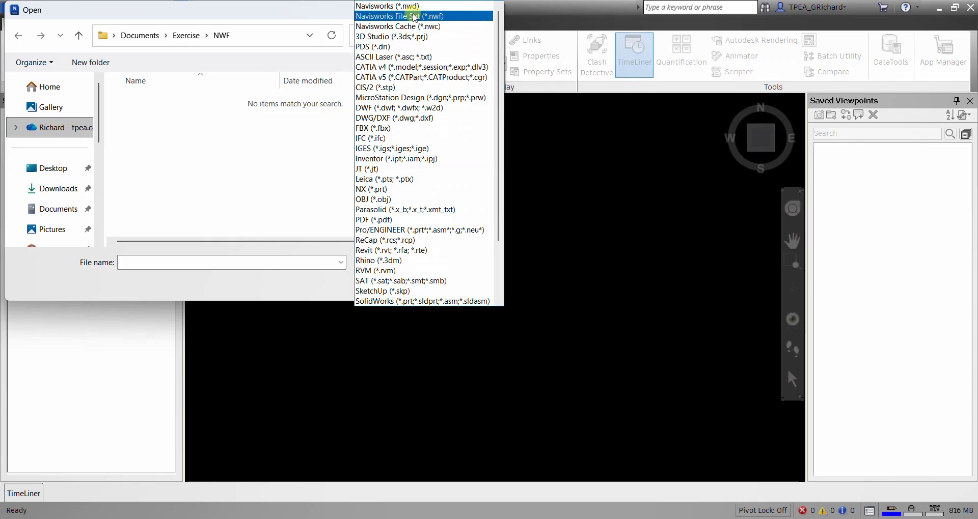
pyautogui.click(413, 15)
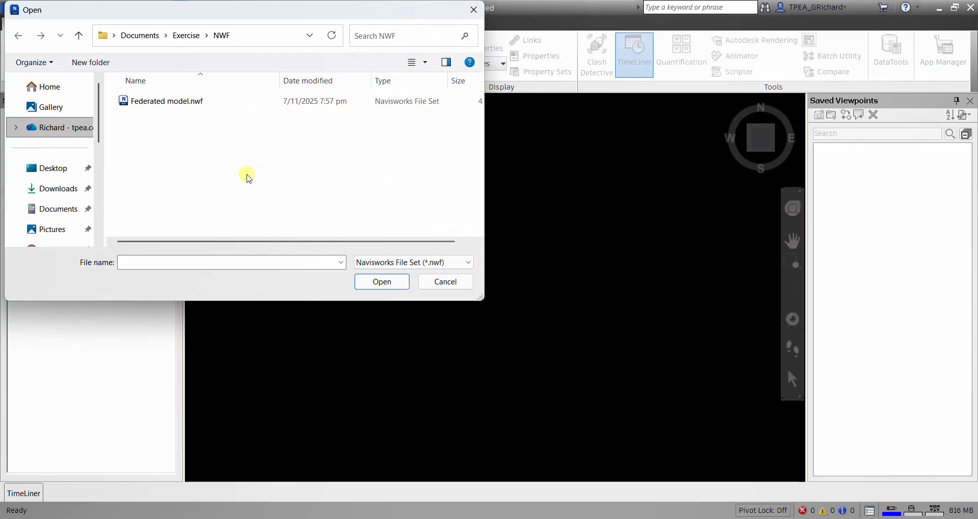
pyautogui.click(124, 100)
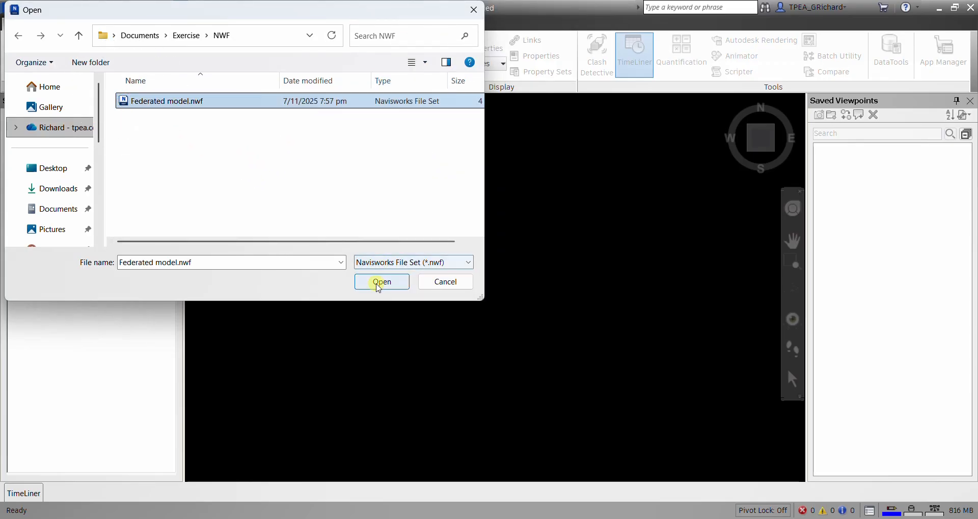
pyautogui.click(377, 281)
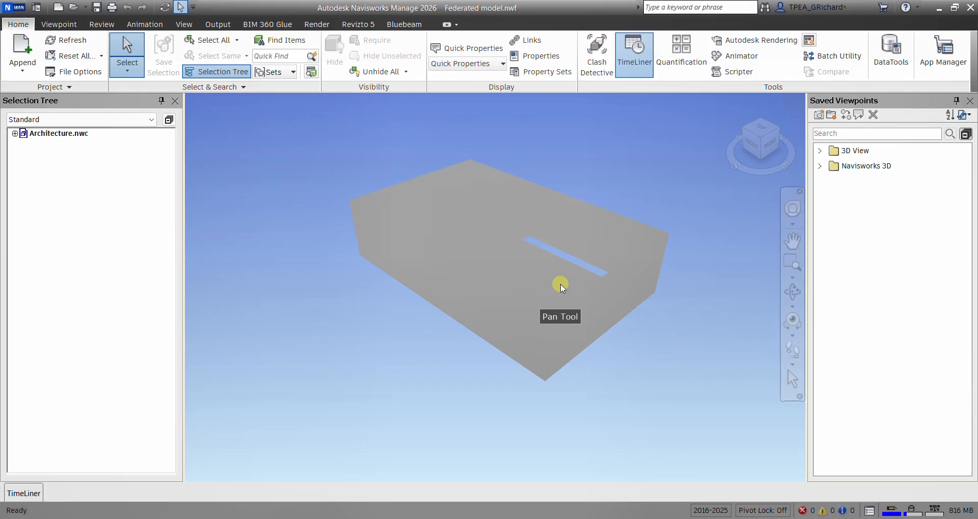
pyautogui.moveTo(508, 265)
pyautogui.keyDown('shift'); pyautogui.mouseDown(button='middle')
pyautogui.moveTo(515, 321)
pyautogui.moveTo(557, 279)
pyautogui.moveTo(720, 270)
pyautogui.moveTo(533, 275)
pyautogui.moveTo(550, 273)
pyautogui.moveTo(540, 304)
pyautogui.moveTo(570, 264)
pyautogui.mouseUp(button='middle'); pyautogui.keyUp('shift')
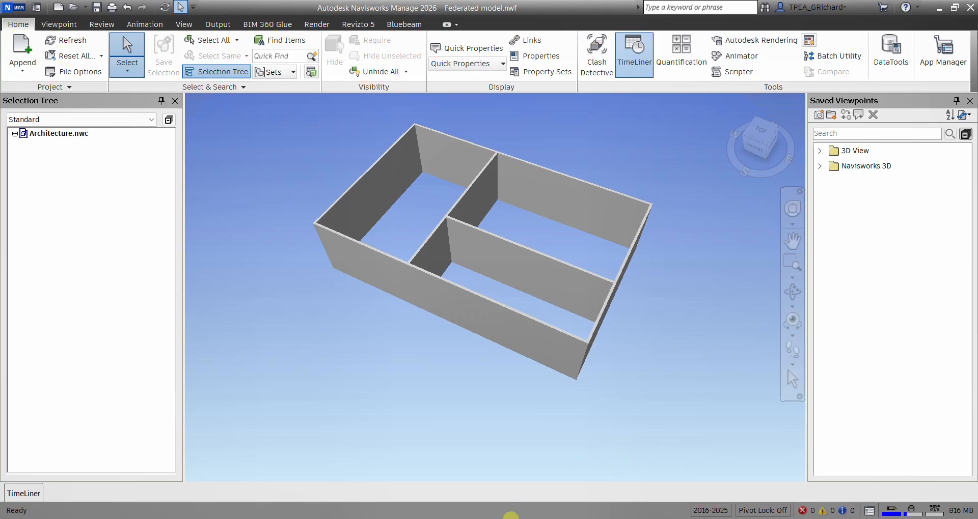
# - Switch to Revit and create a new project from the Metric Multi-discipline template
pyautogui.click(510, 518)
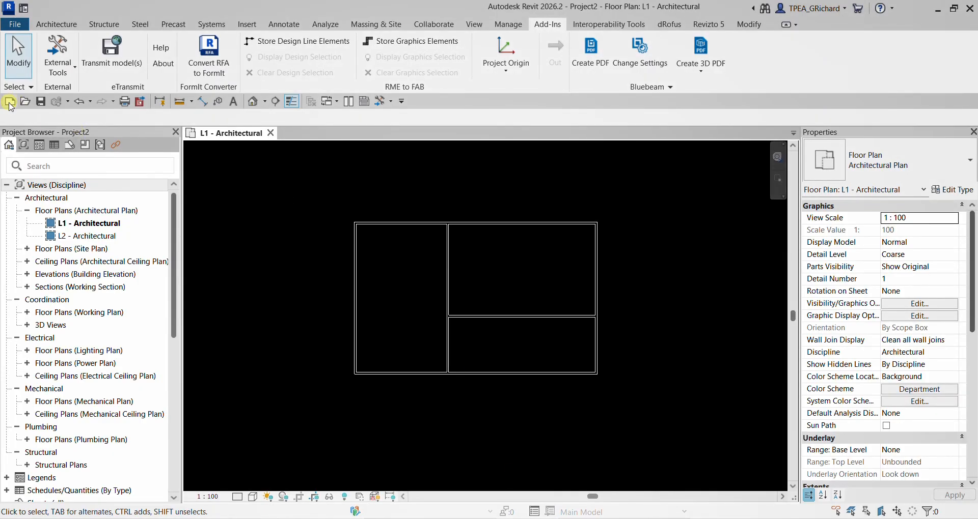
pyautogui.click(10, 102)
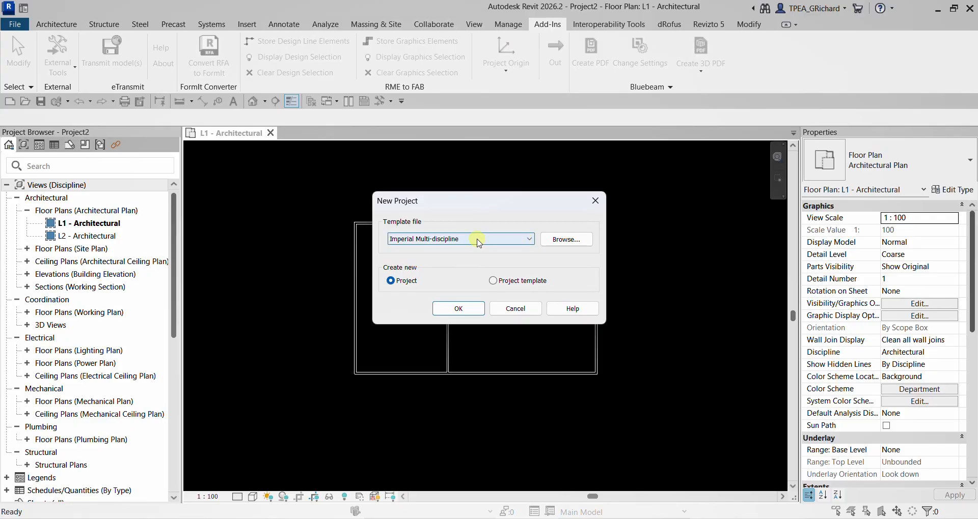
pyautogui.click(479, 240)
pyautogui.click(436, 262)
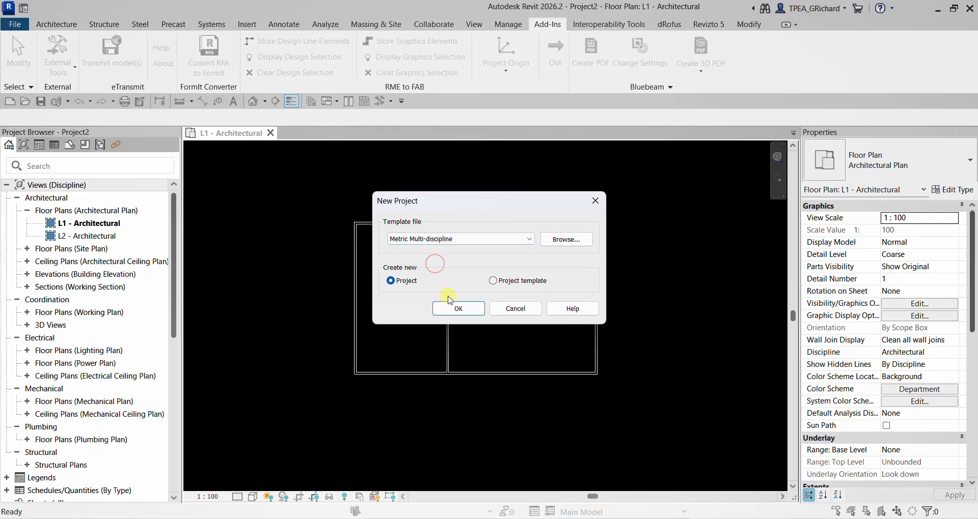
pyautogui.click(450, 307)
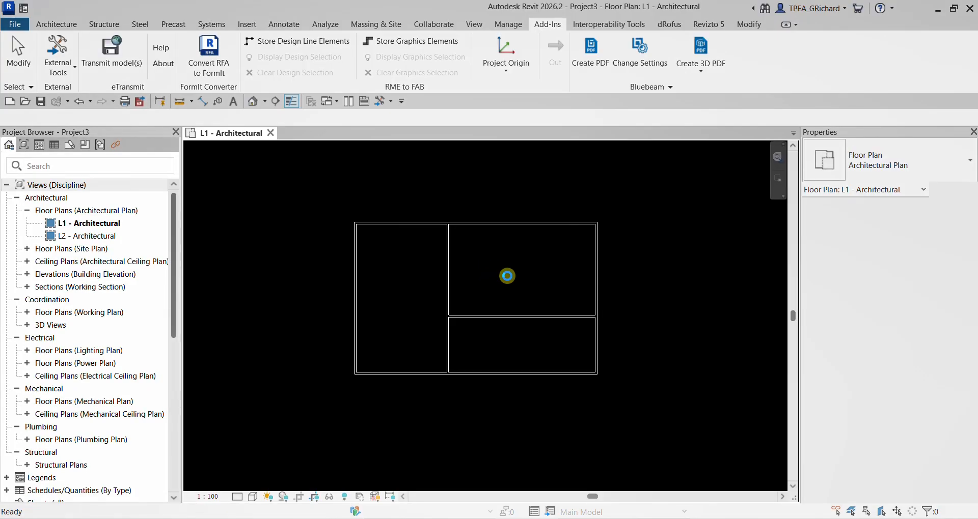
# - Hide all default template elements and the remaining outer boundary in the new project's L1 - Architectural plan
pyautogui.scroll(-2, 405, 271)
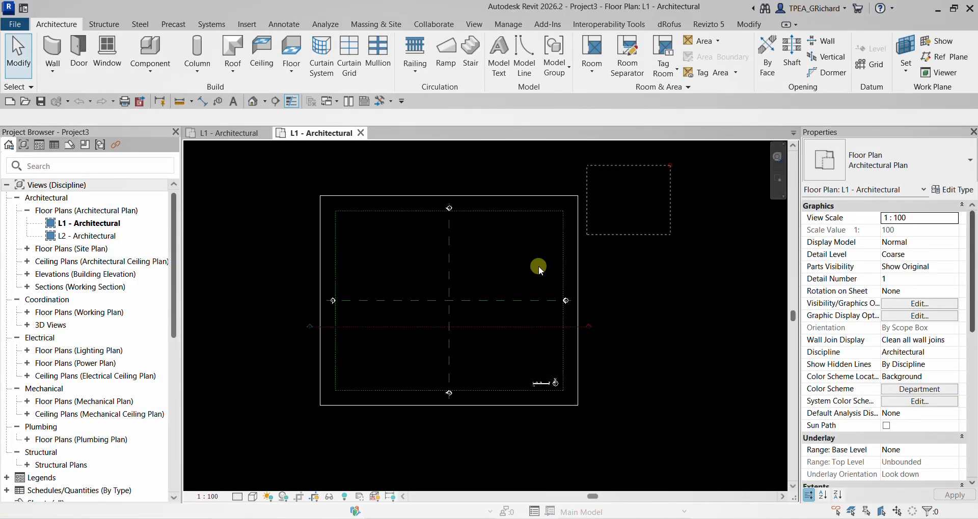
pyautogui.moveTo(708, 153); pyautogui.dragTo(249, 364)
pyautogui.rightClick(249, 363)
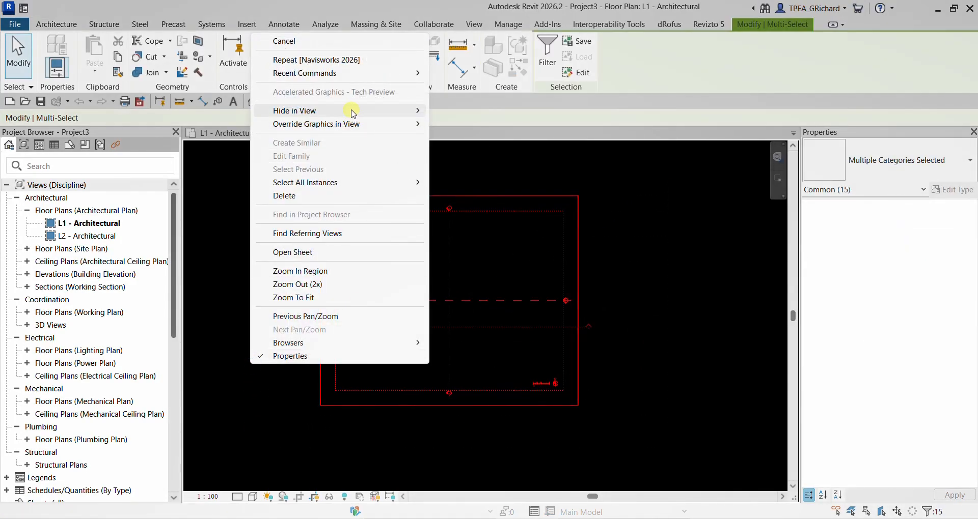
pyautogui.moveTo(350, 109)
pyautogui.click(447, 125)
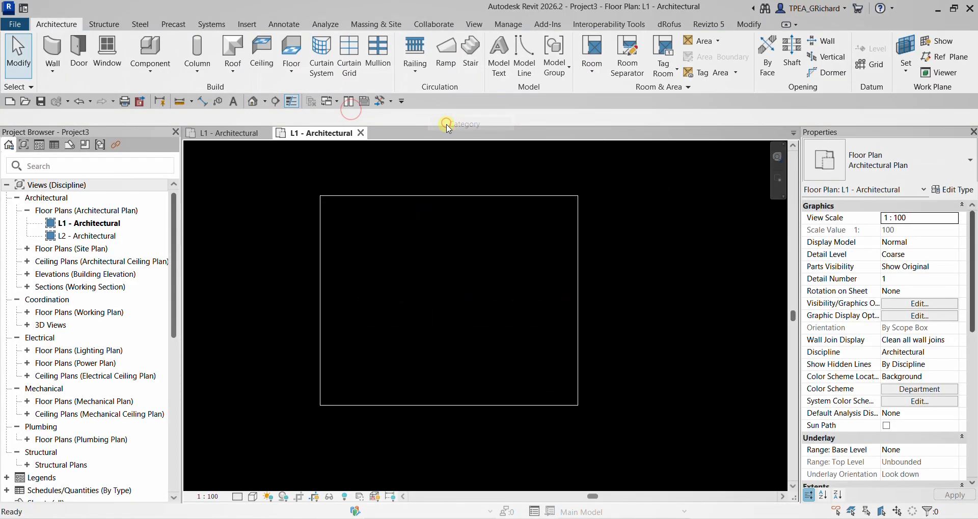
pyautogui.click(356, 196)
pyautogui.rightClick(356, 196)
pyautogui.moveTo(436, 266)
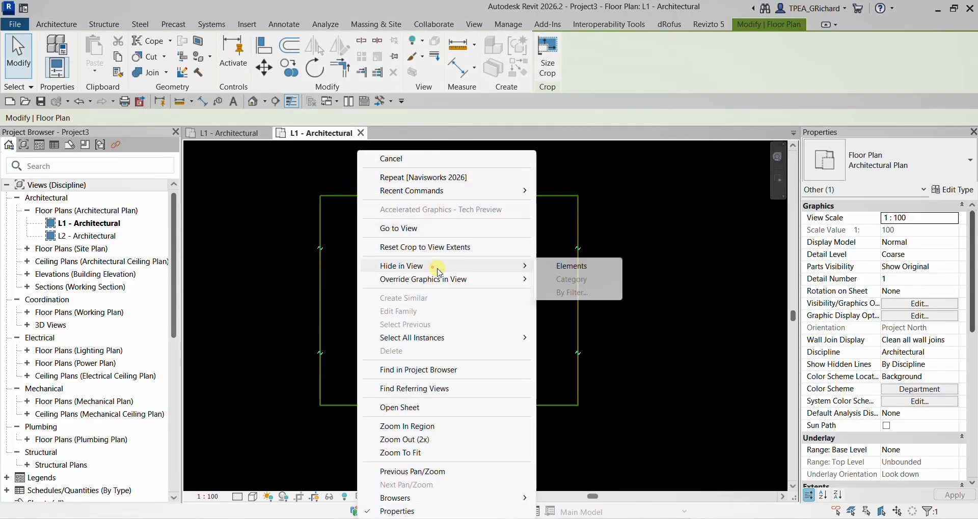
pyautogui.click(554, 267)
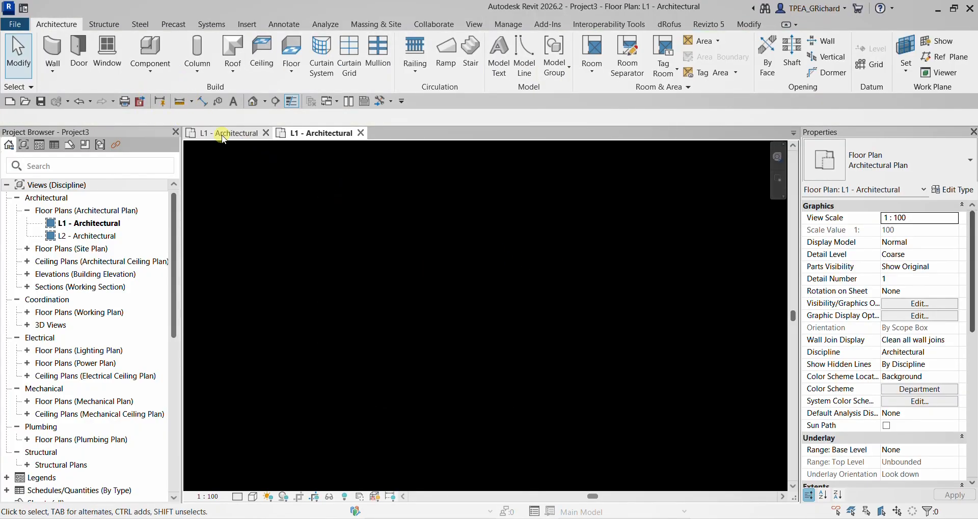
# - Close the Project2 architectural model, saving it as ARCH in the Revit folder
pyautogui.click(222, 133)
pyautogui.click(270, 133)
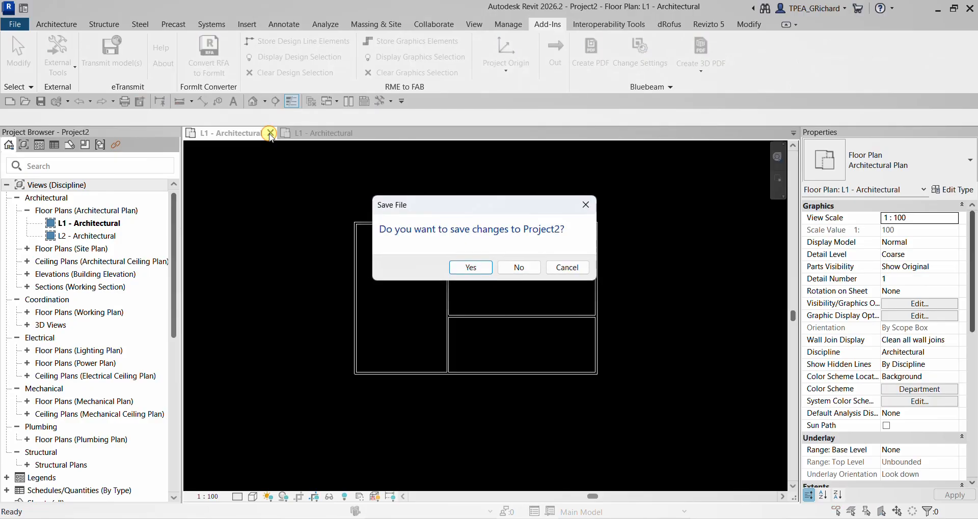
pyautogui.click(471, 267)
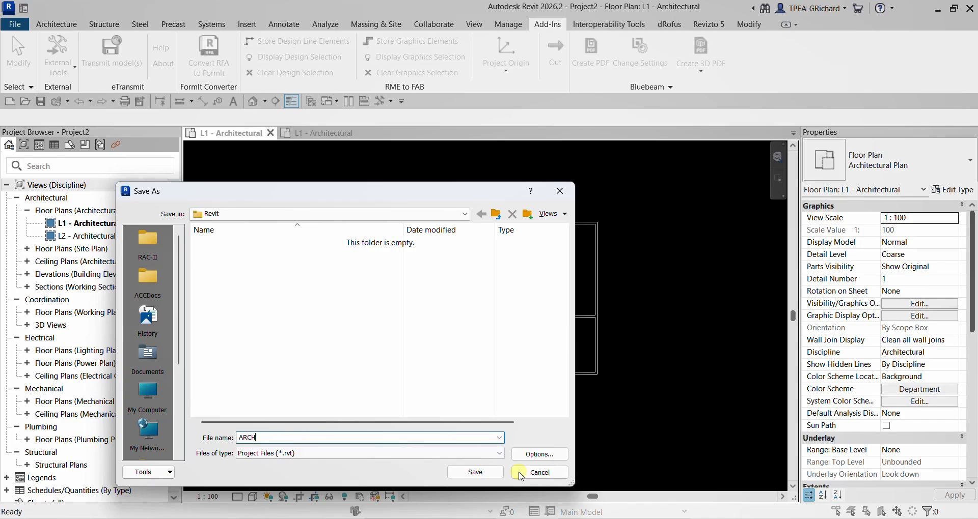
pyautogui.click(475, 472)
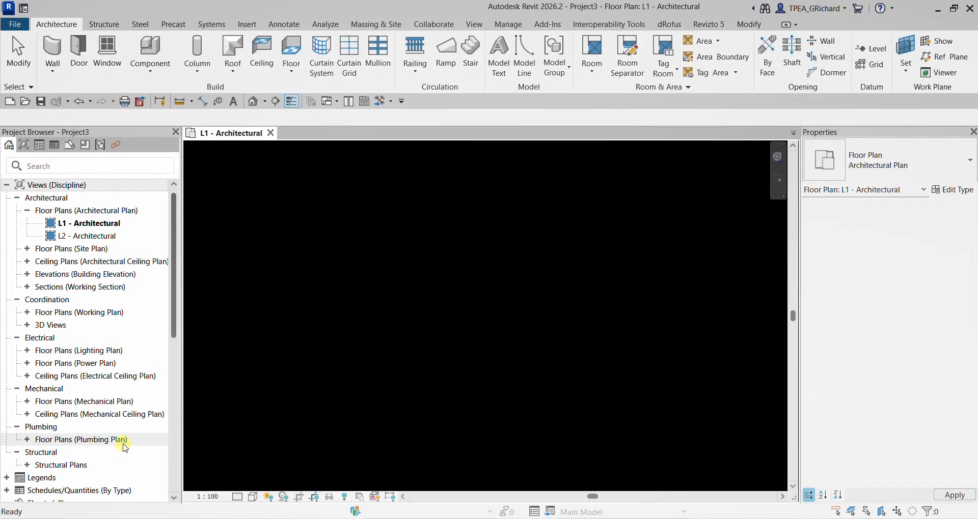
# - Open the L1 - Structural plan and hide all of its default template elements in the view
pyautogui.doubleClick(60, 465)
pyautogui.doubleClick(78, 478)
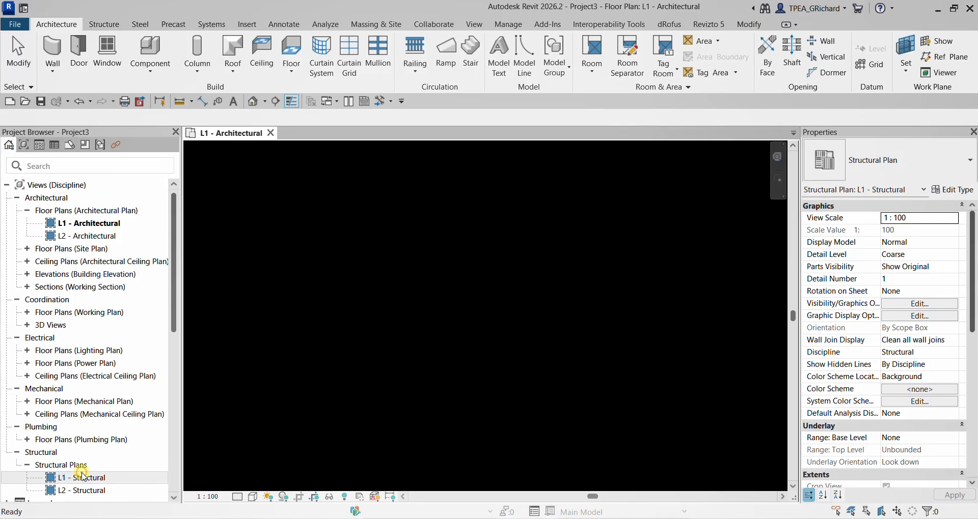
pyautogui.moveTo(617, 176); pyautogui.dragTo(364, 361)
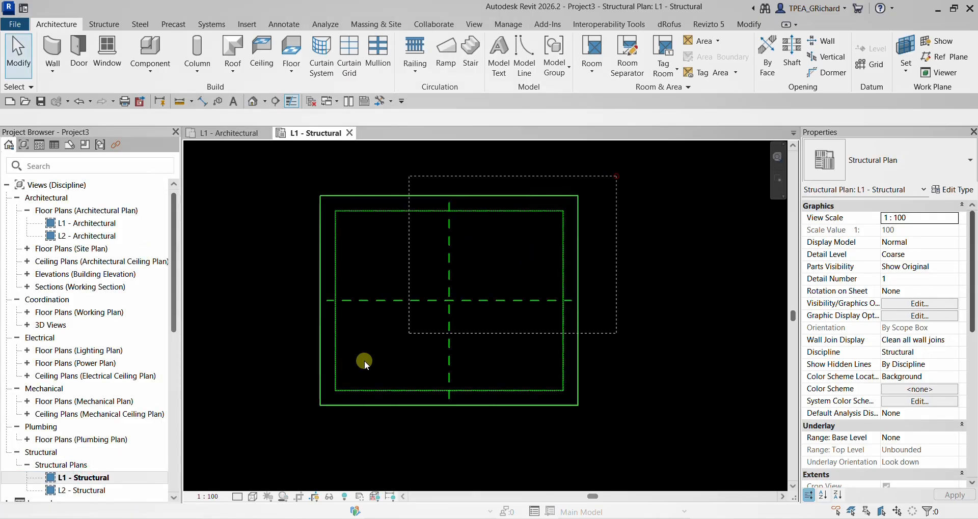
pyautogui.moveTo(234, 442); pyautogui.dragTo(234, 442)
pyautogui.rightClick(253, 250)
pyautogui.moveTo(324, 266)
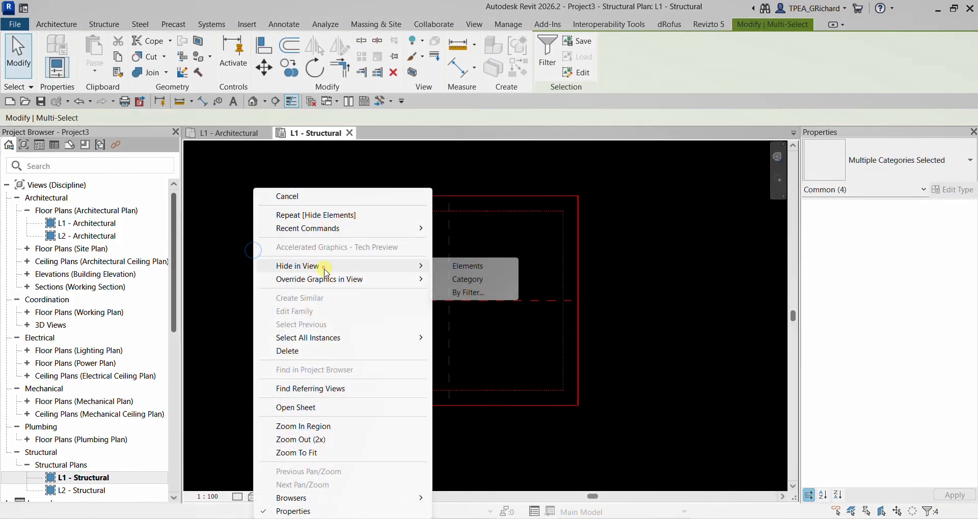
pyautogui.click(464, 267)
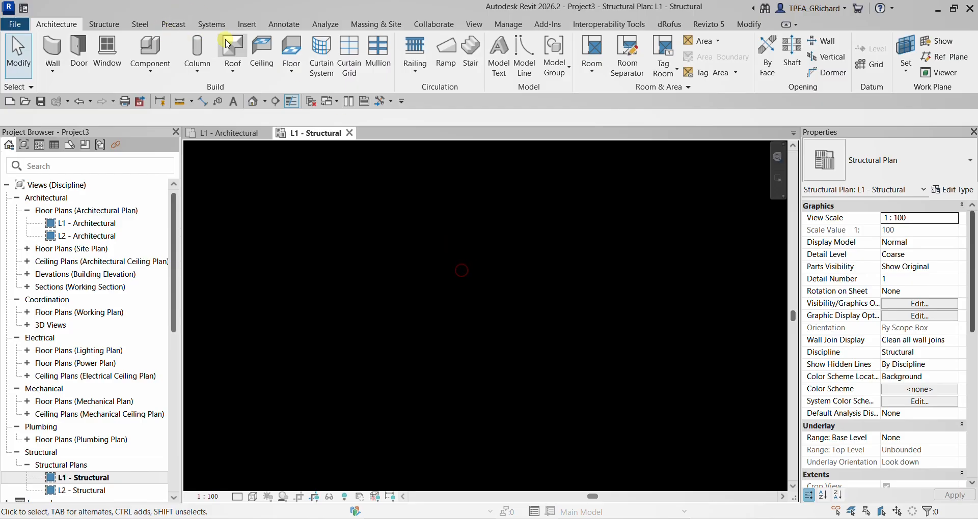
# - Link ARCH.rvt into the structural plan with Auto - Center to Center positioning
pyautogui.click(245, 24)
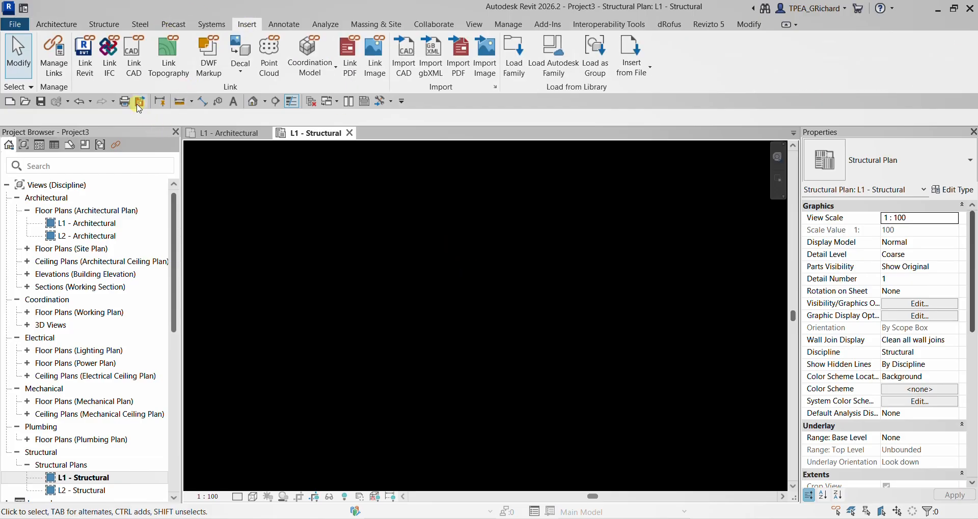
pyautogui.click(85, 51)
pyautogui.click(301, 198)
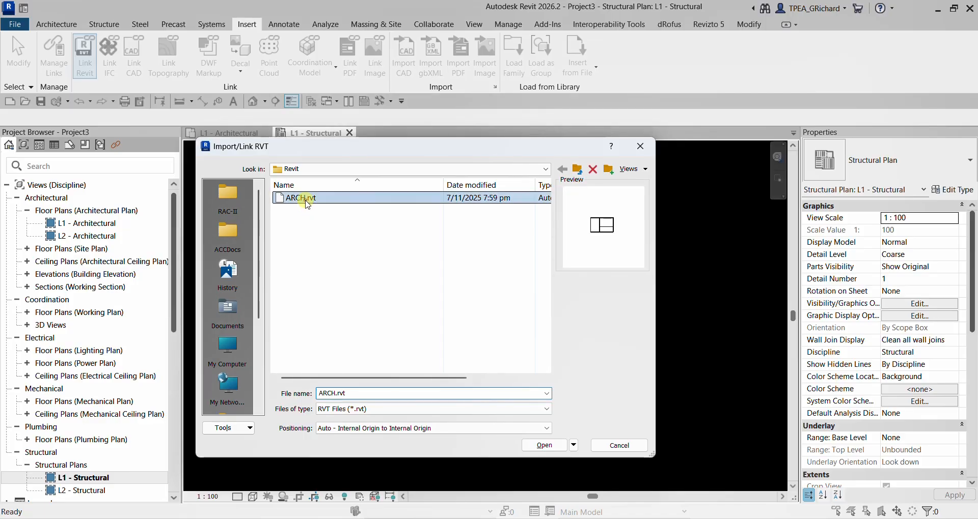
pyautogui.click(428, 428)
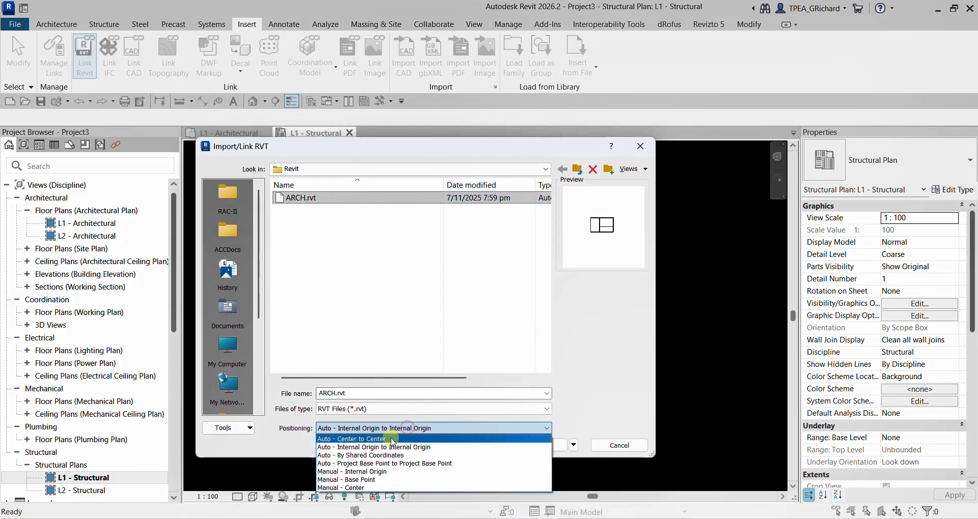
pyautogui.click(384, 439)
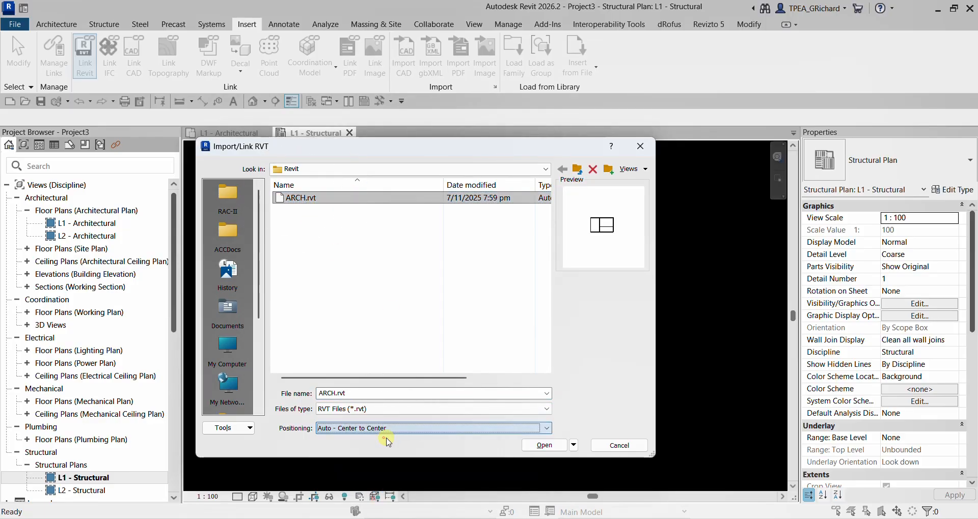
pyautogui.click(537, 445)
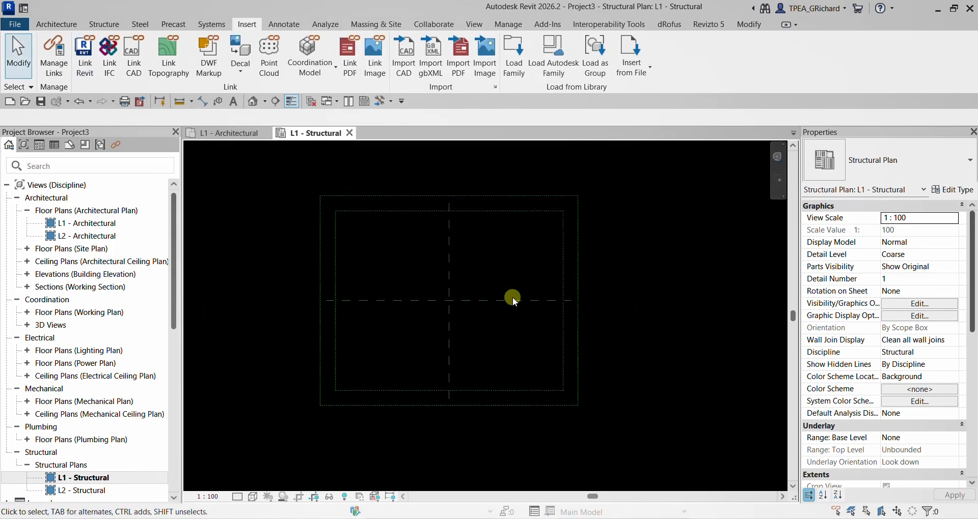
# - Check the Walls category in the L1 - Structural plan's Visibility/Graphic Overrides and leave the settings as they are
pyautogui.scroll(-3, 377, 255)
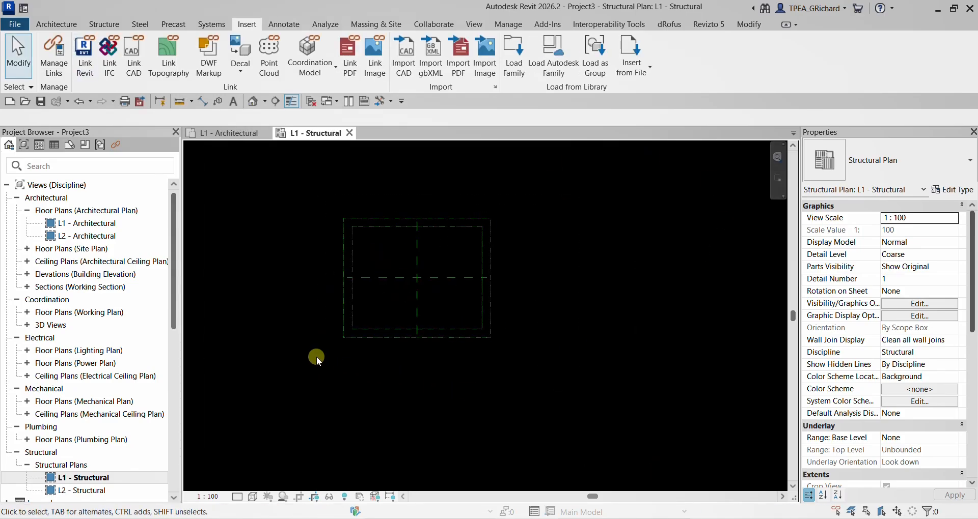
pyautogui.press('v')
pyautogui.press('v')
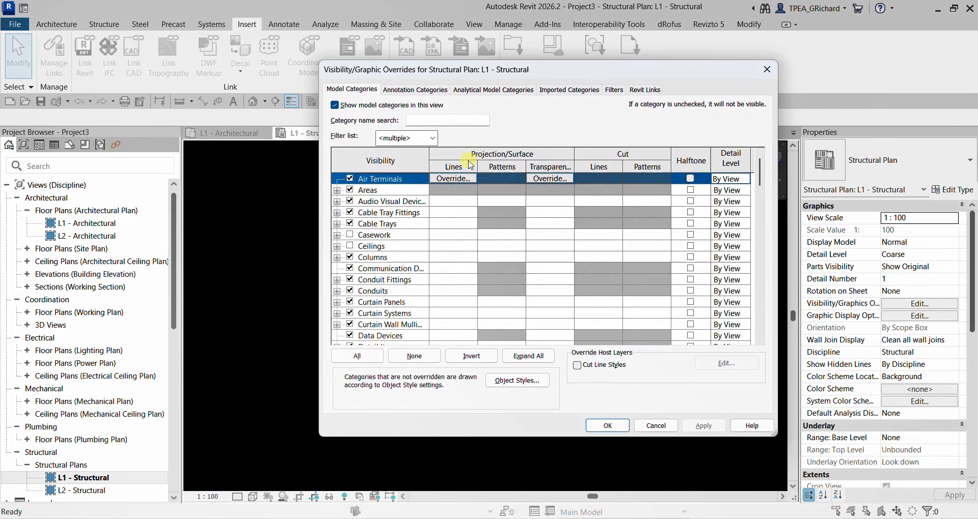
pyautogui.click(382, 269)
pyautogui.press('w')
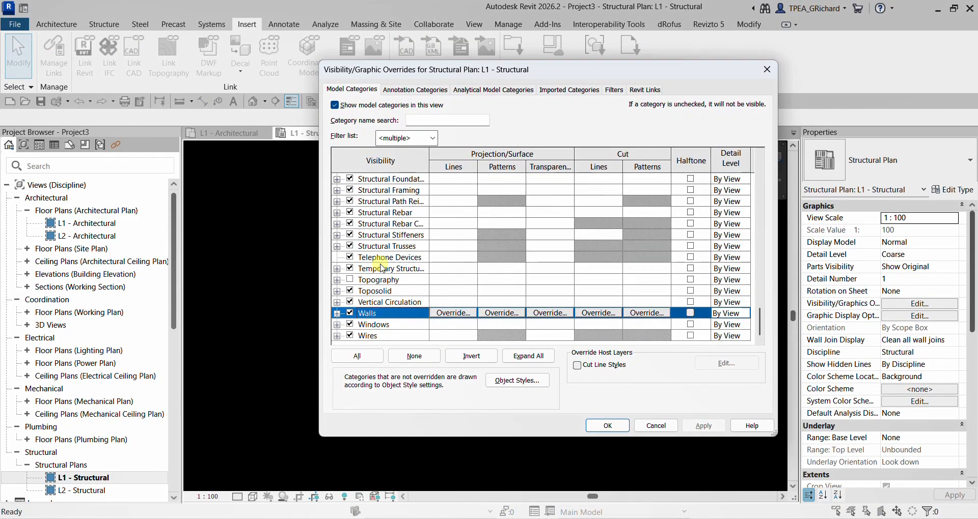
pyautogui.click(652, 422)
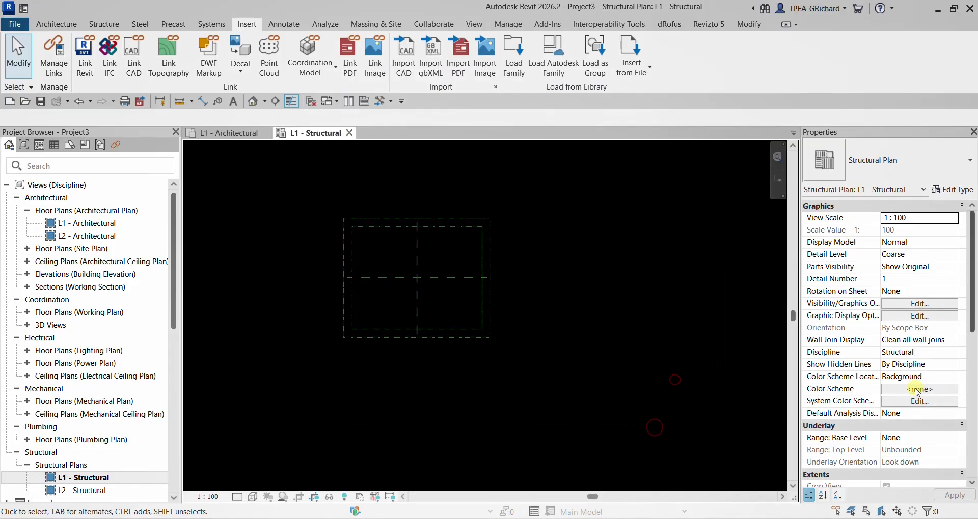
# - Set the structural plan's view range: top Level Above (L2) with offset 2000, cut plane offset 600, bottom Associated Level (L1)
pyautogui.scroll(-4, 940, 368)
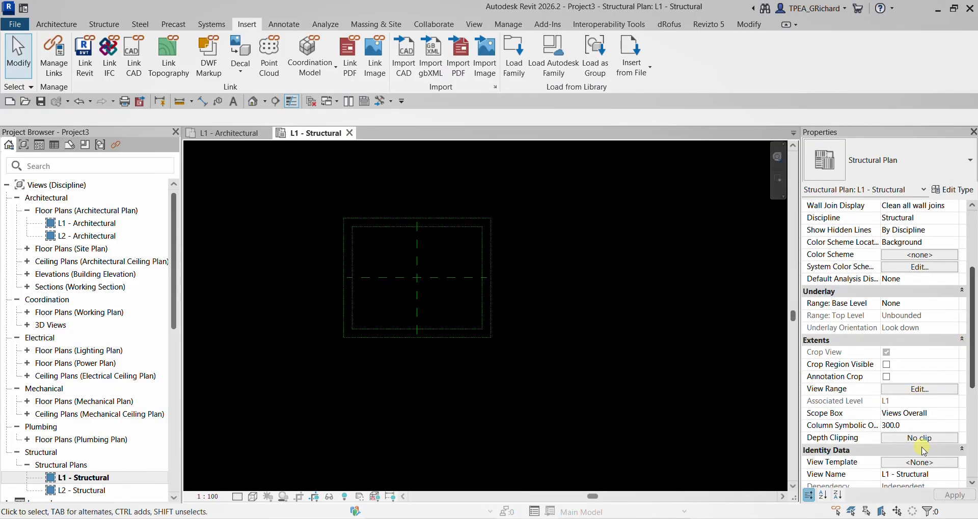
pyautogui.click(919, 389)
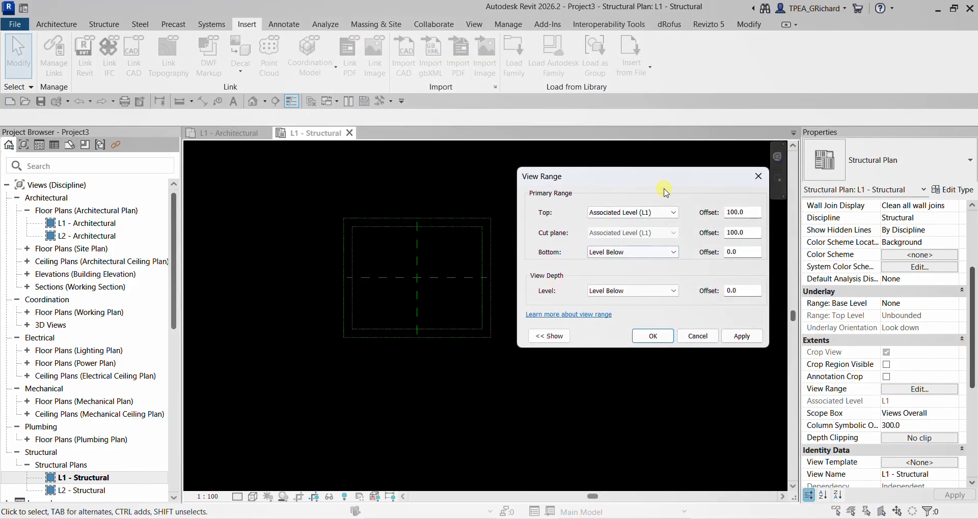
pyautogui.click(674, 253)
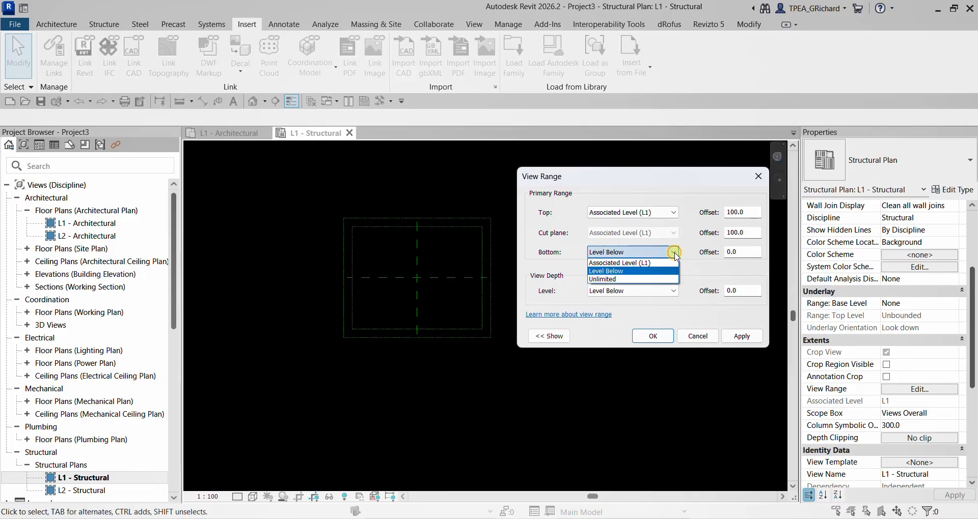
pyautogui.click(624, 262)
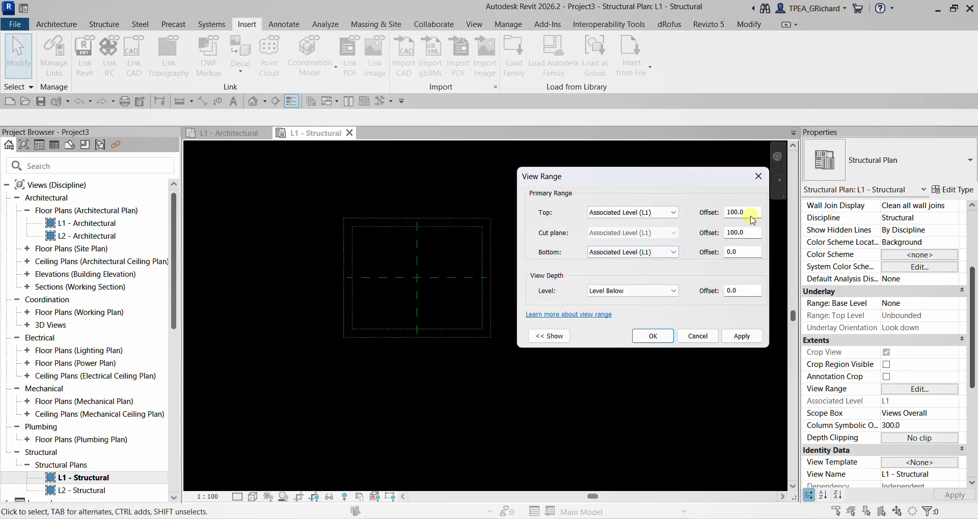
pyautogui.click(673, 213)
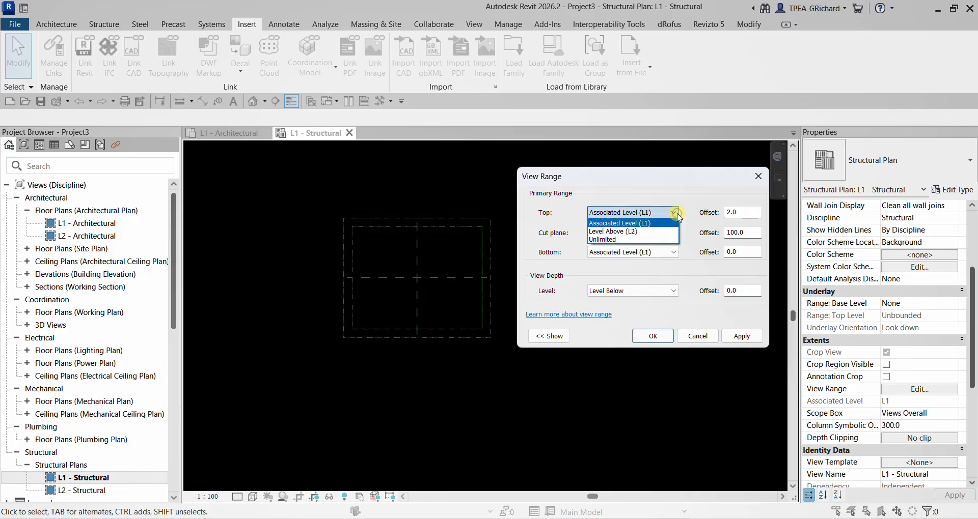
pyautogui.click(623, 231)
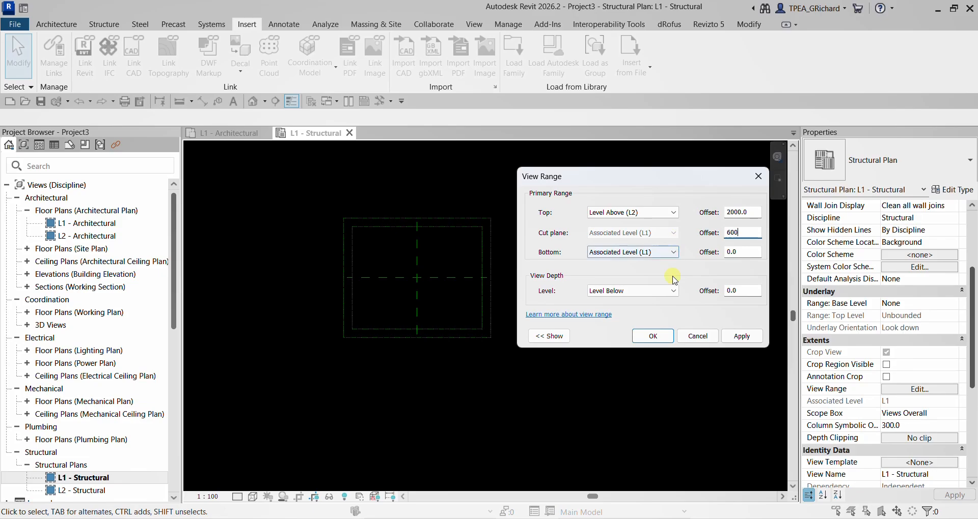
pyautogui.click(650, 336)
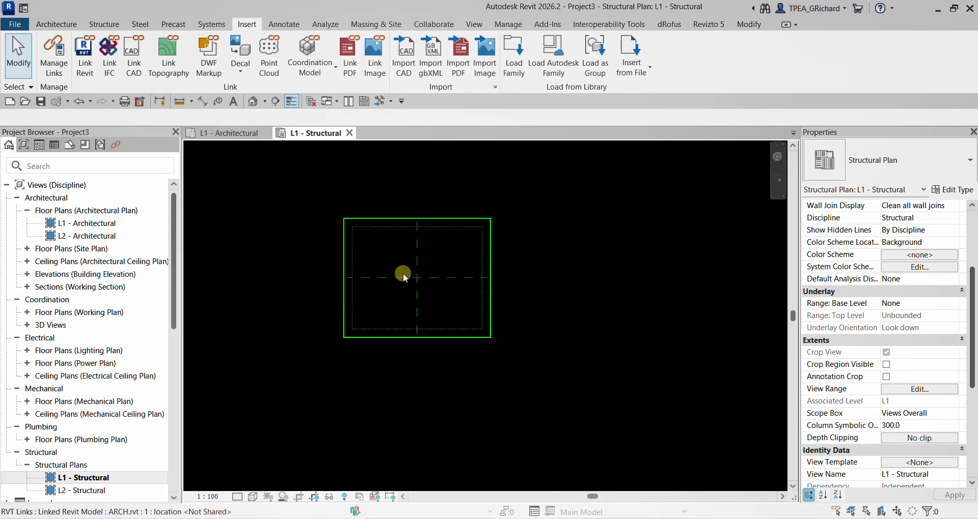
# - Change the L1 - Structural plan's discipline to Architectural and inspect the linked walls
pyautogui.scroll(4, 403, 273)
pyautogui.scroll(-1, 396, 283)
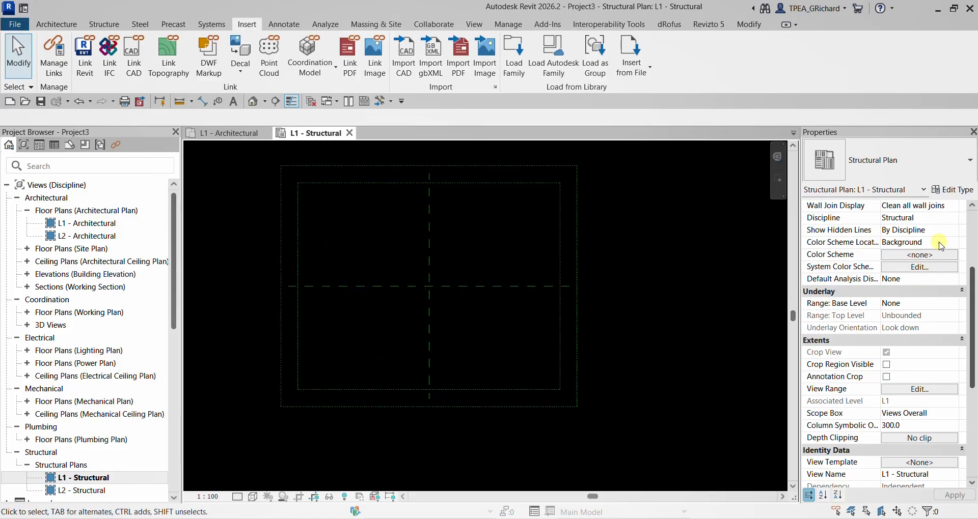
pyautogui.scroll(4, 942, 282)
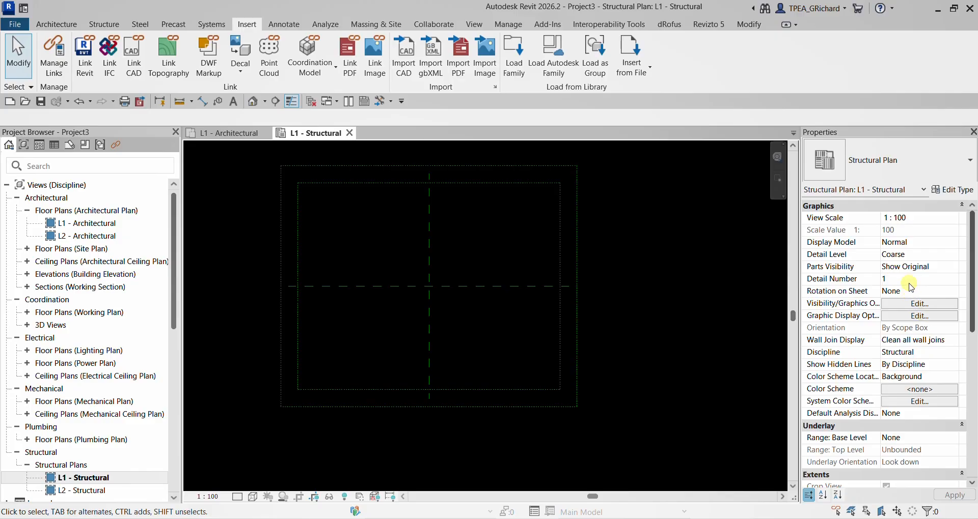
pyautogui.scroll(-9, 911, 286)
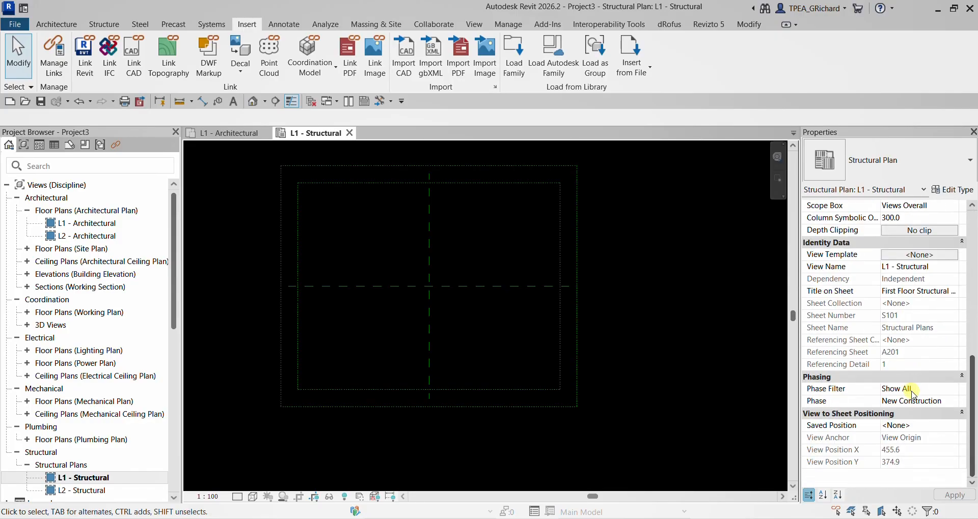
pyautogui.scroll(9, 931, 408)
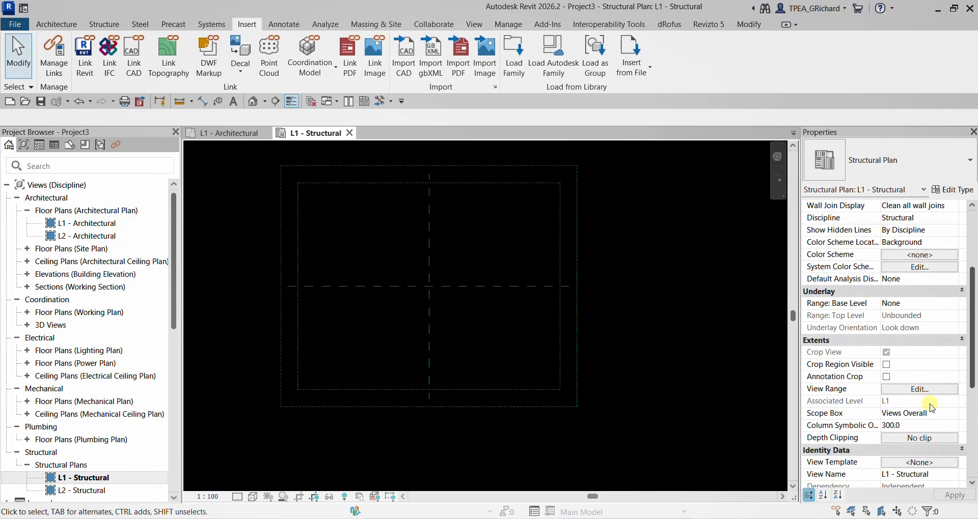
pyautogui.click(930, 351)
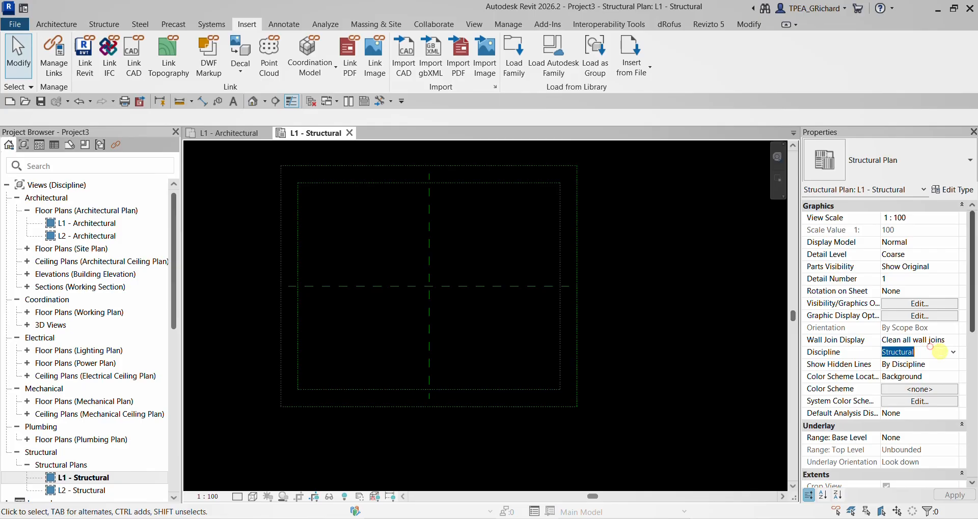
pyautogui.click(953, 352)
pyautogui.click(898, 364)
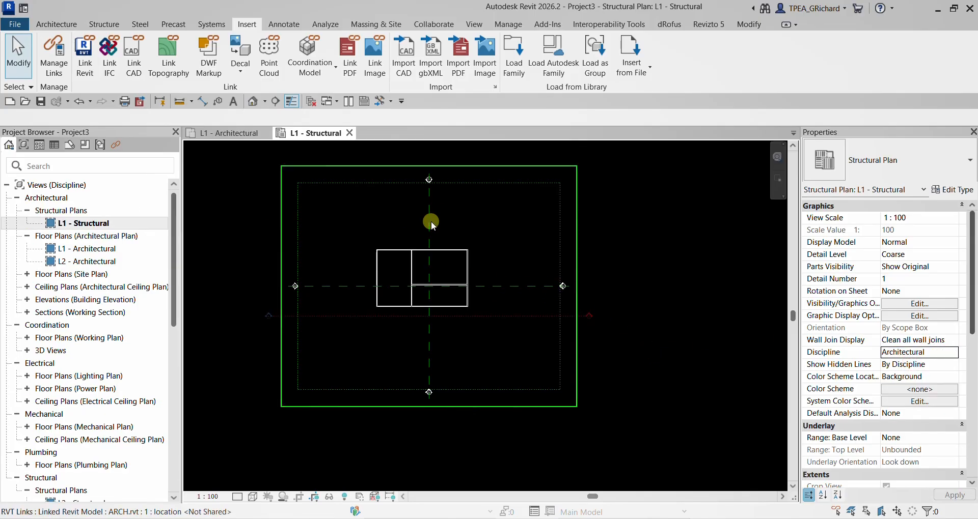
pyautogui.scroll(1, 440, 285)
pyautogui.scroll(3, 438, 258)
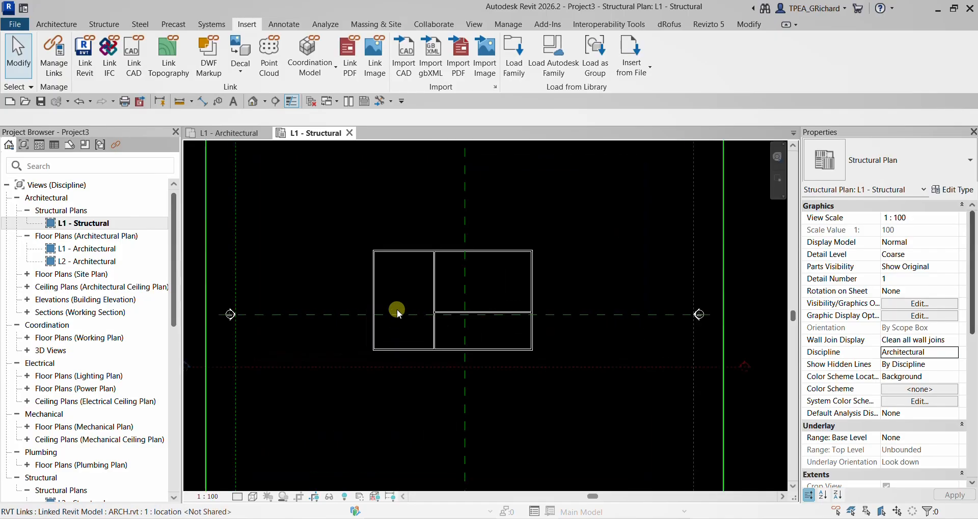
# - Create a Generic 300mm structural floor on L1 with a rectangular boundary following the outer faces of the linked exterior walls
pyautogui.click(100, 26)
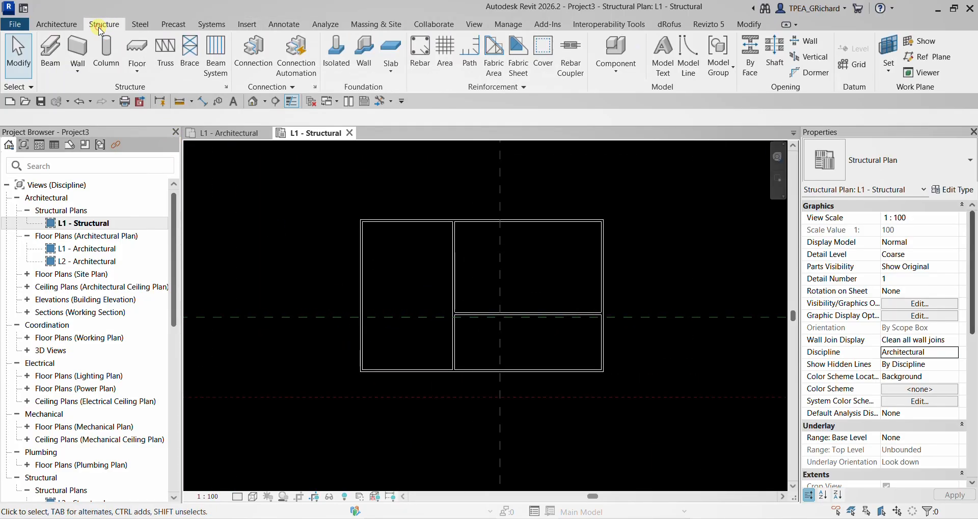
pyautogui.click(137, 70)
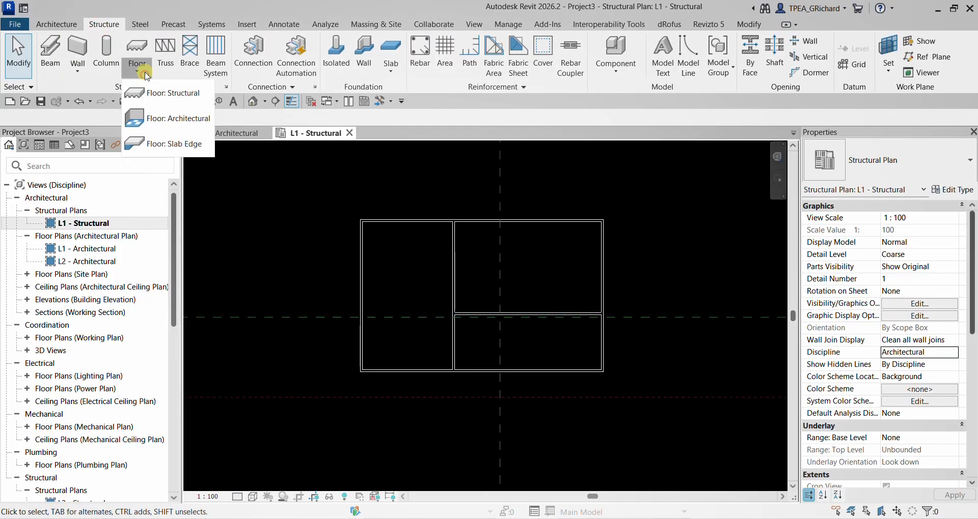
pyautogui.click(186, 94)
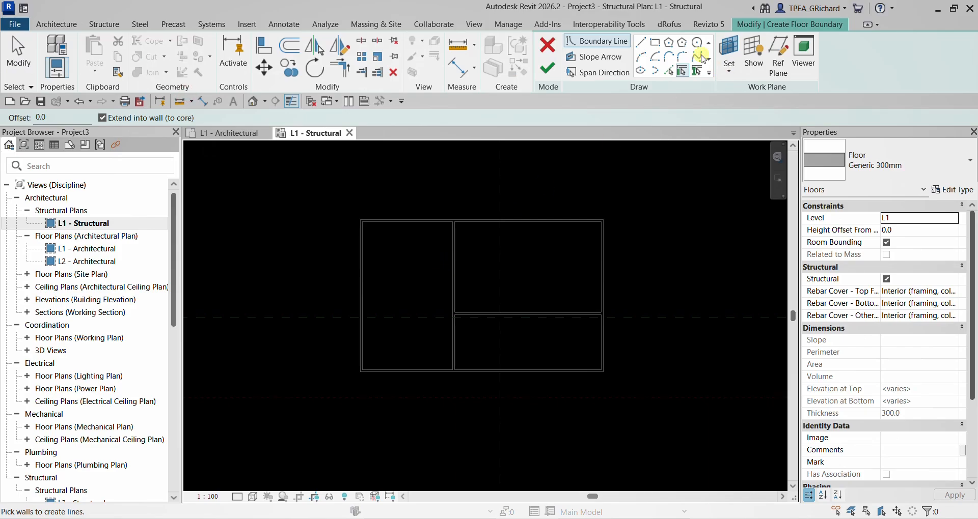
pyautogui.click(660, 45)
pyautogui.scroll(3, 379, 212)
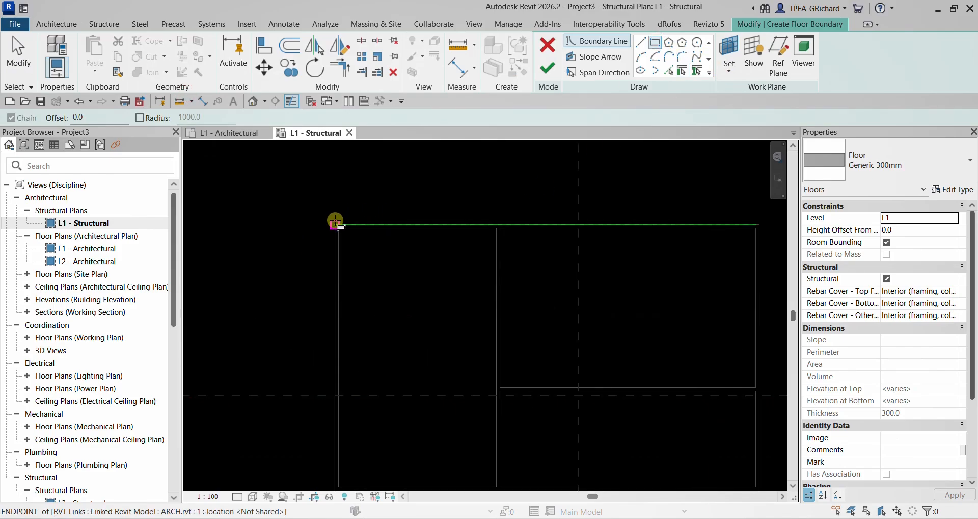
pyautogui.click(335, 225)
pyautogui.scroll(-3, 466, 342)
pyautogui.moveTo(620, 394); pyautogui.dragTo(521, 313, button='middle')
pyautogui.scroll(4, 605, 376)
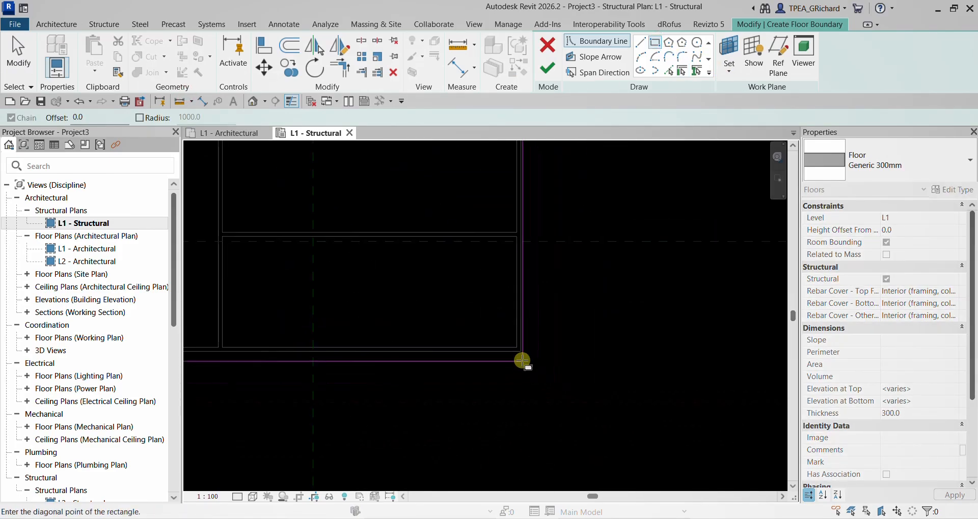
pyautogui.click(521, 353)
pyautogui.scroll(-2, 583, 339)
pyautogui.moveTo(631, 296); pyautogui.dragTo(631, 387, button='middle')
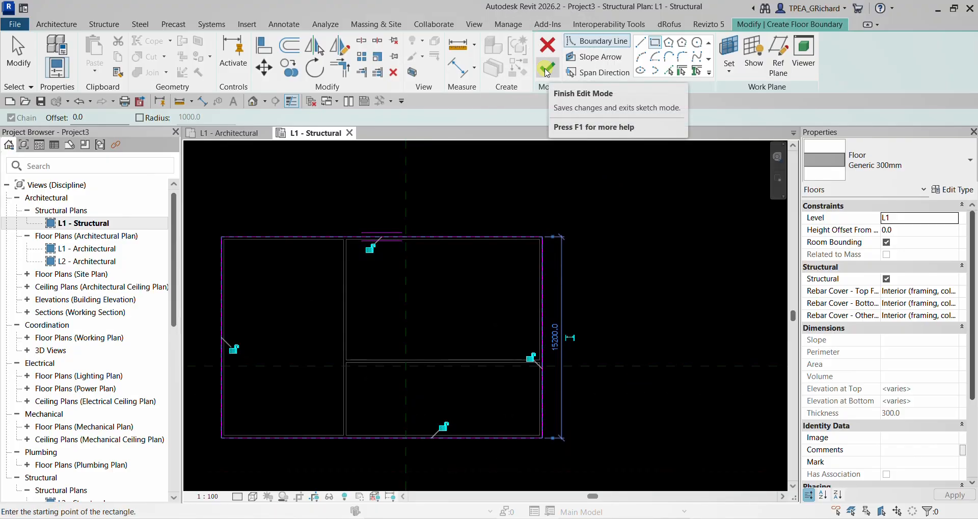
pyautogui.click(547, 69)
pyautogui.click(624, 207)
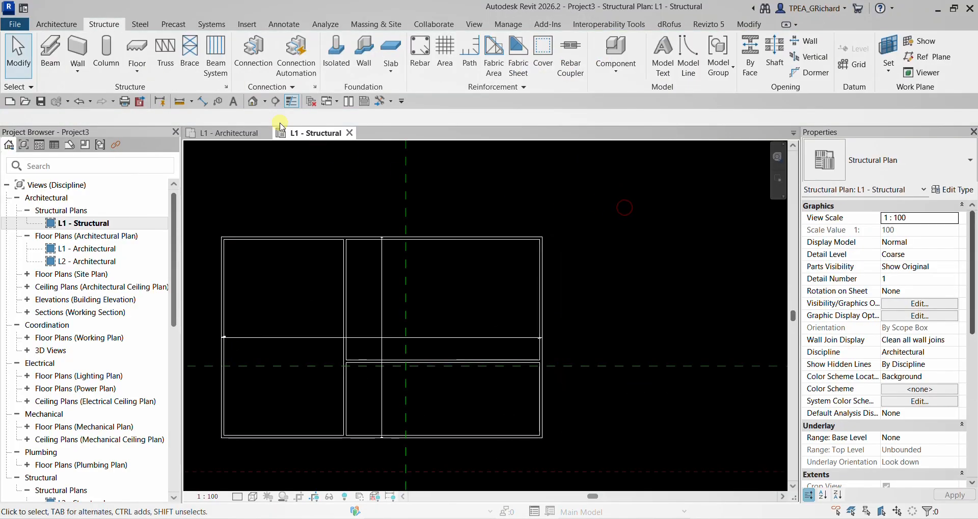
# - Open the default 3D view and hide the linked ARCH.rvt model in it
pyautogui.click(253, 102)
pyautogui.scroll(4, 517, 355)
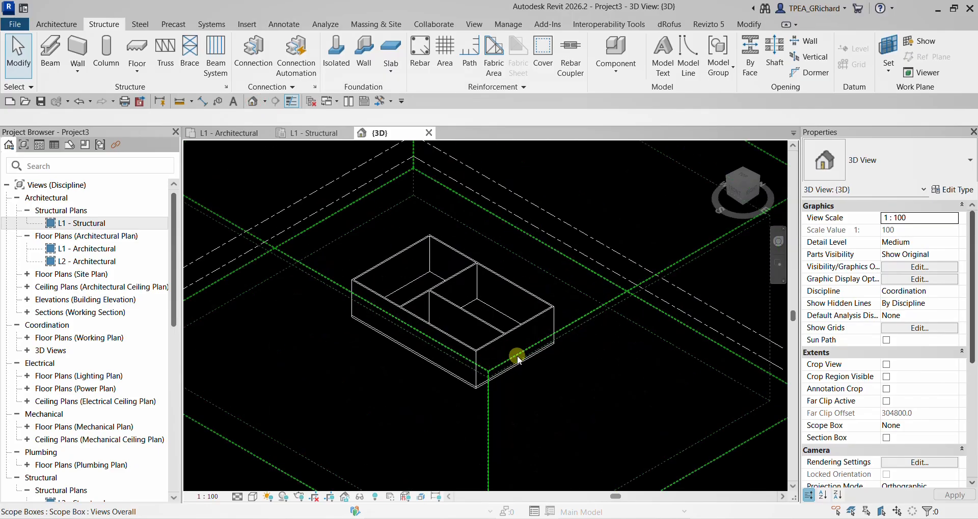
pyautogui.scroll(-2, 443, 258)
pyautogui.scroll(-1, 443, 257)
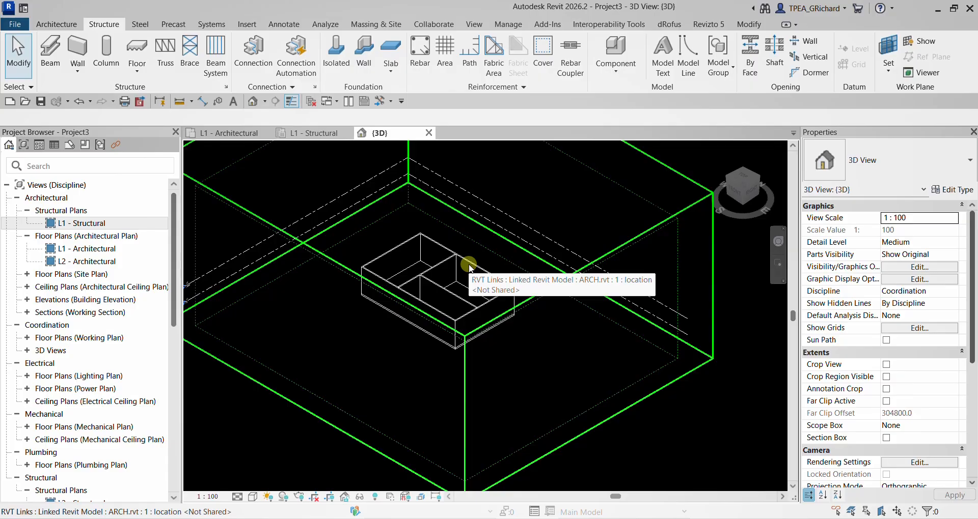
pyautogui.click(469, 264)
pyautogui.rightClick(468, 264)
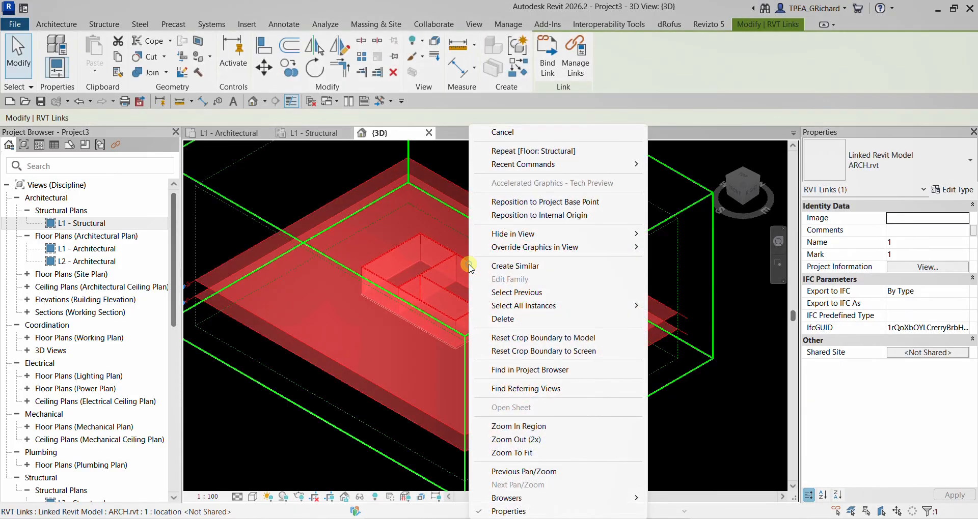
pyautogui.click(565, 231)
pyautogui.click(682, 235)
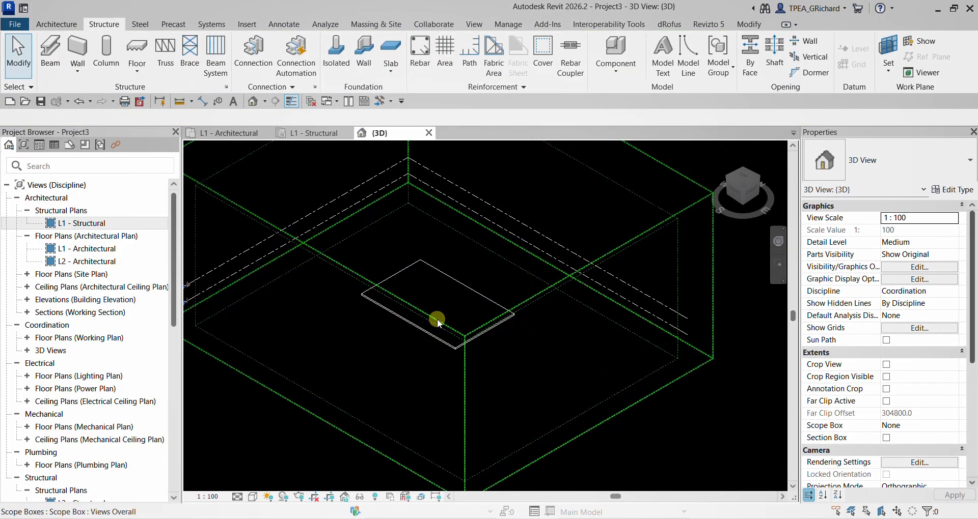
pyautogui.scroll(-3, 423, 334)
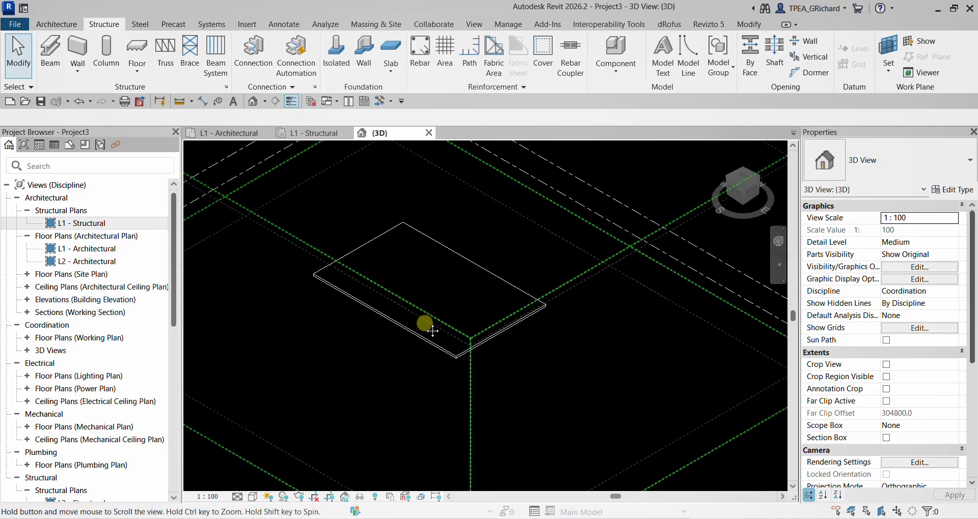
# - Export the structural 3D view to Navisworks as Structure in the NWC folder
pyautogui.click(547, 26)
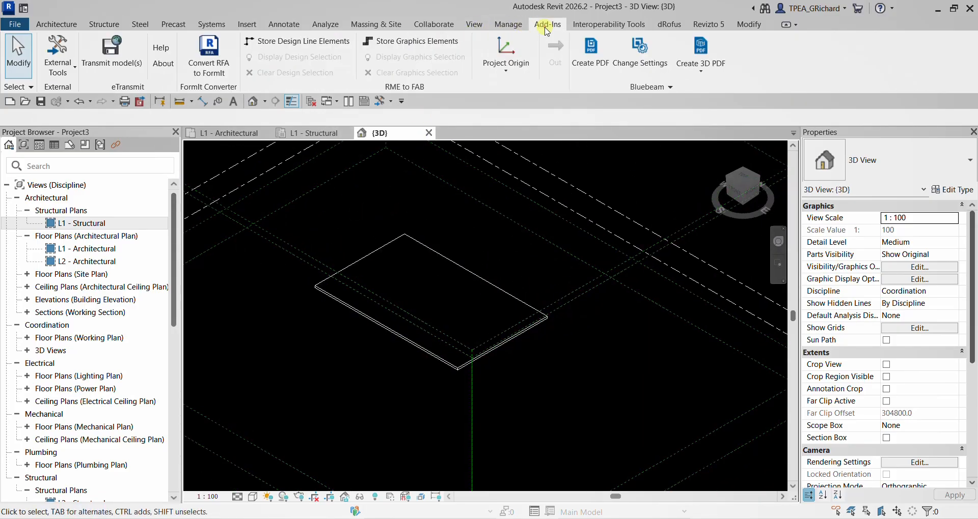
pyautogui.click(58, 66)
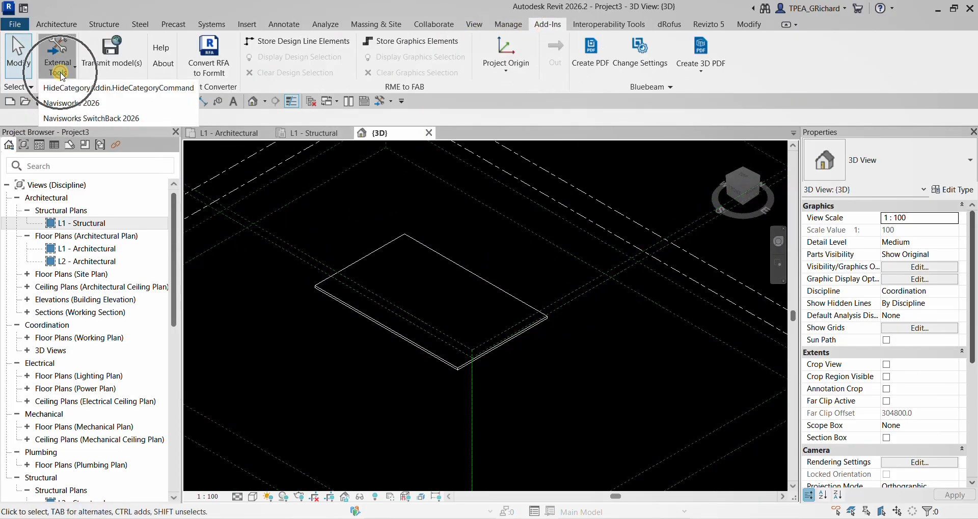
pyautogui.click(76, 102)
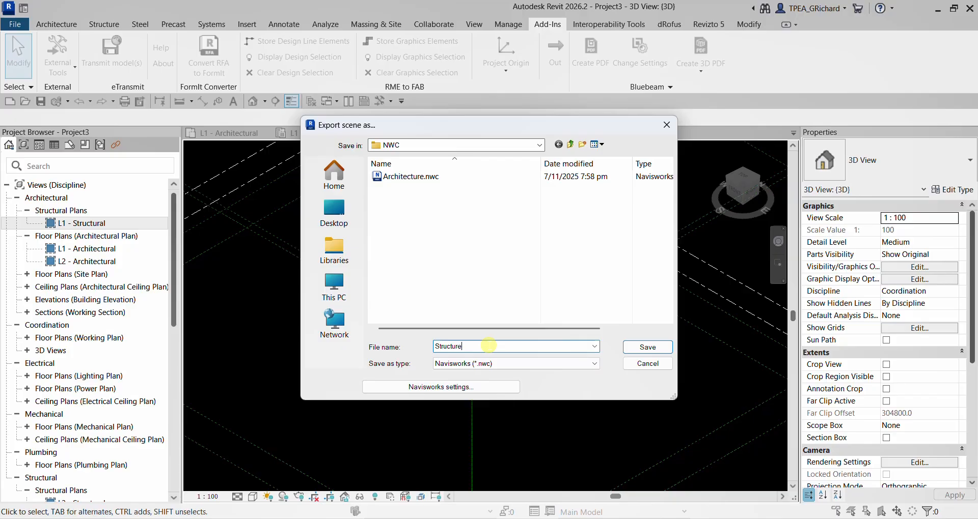
pyautogui.click(647, 347)
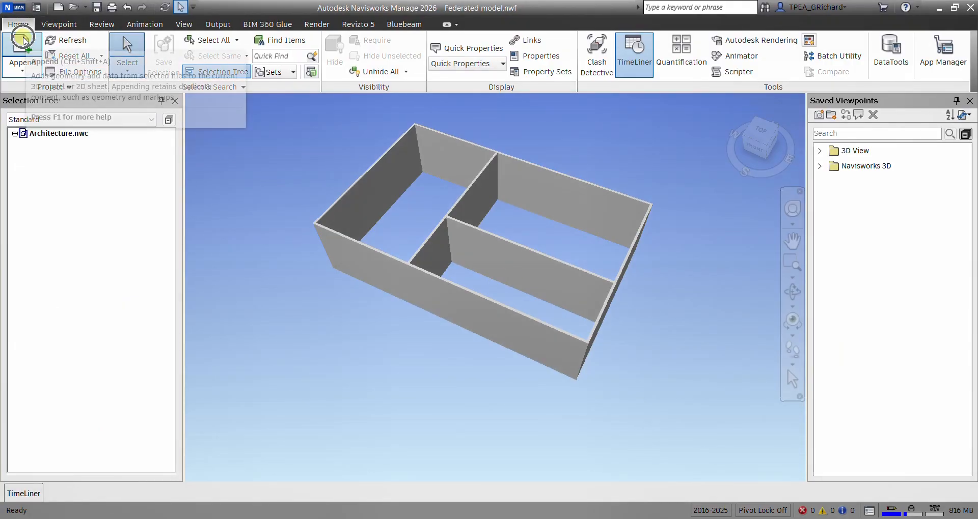
# - Switch to Navisworks and append Structure.nwc from the Exercise NWC folder to the federated model
pyautogui.click(22, 37)
pyautogui.click(186, 35)
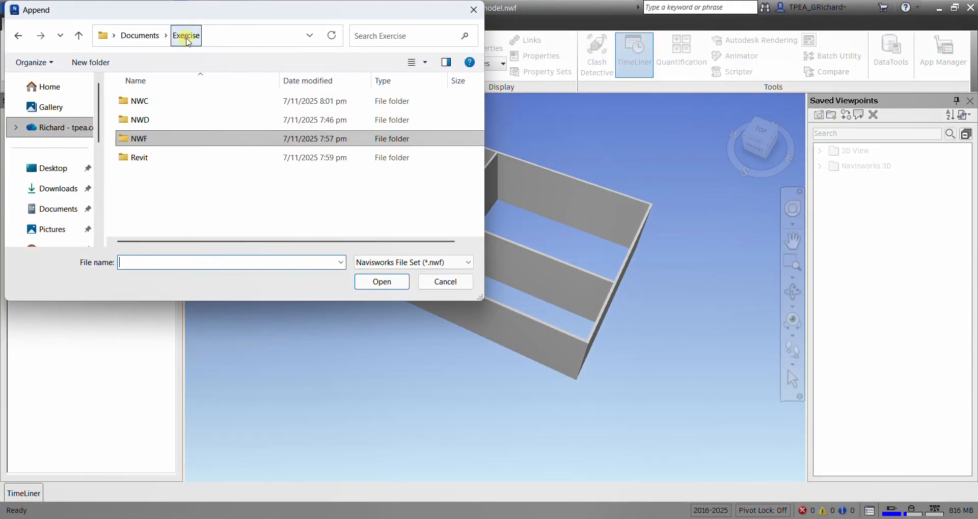
pyautogui.doubleClick(145, 101)
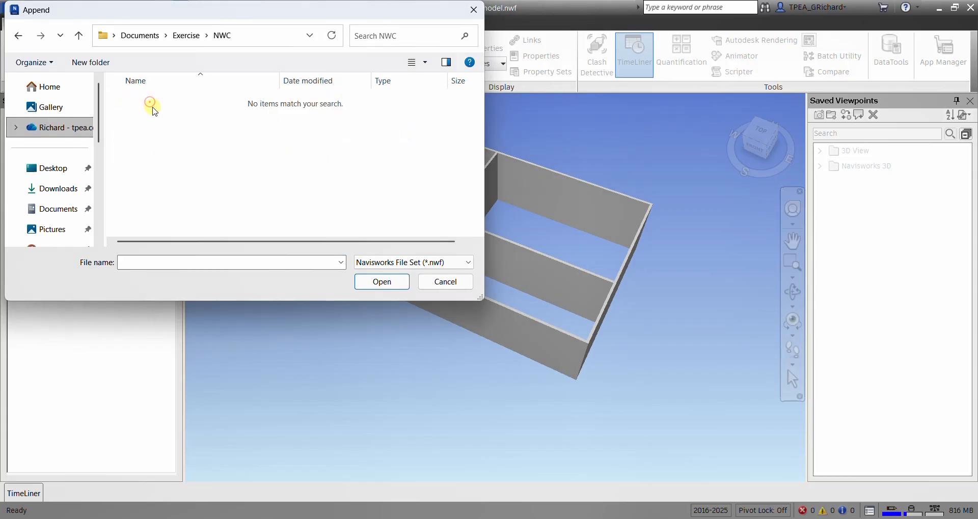
pyautogui.click(418, 262)
pyautogui.scroll(1, 419, 257)
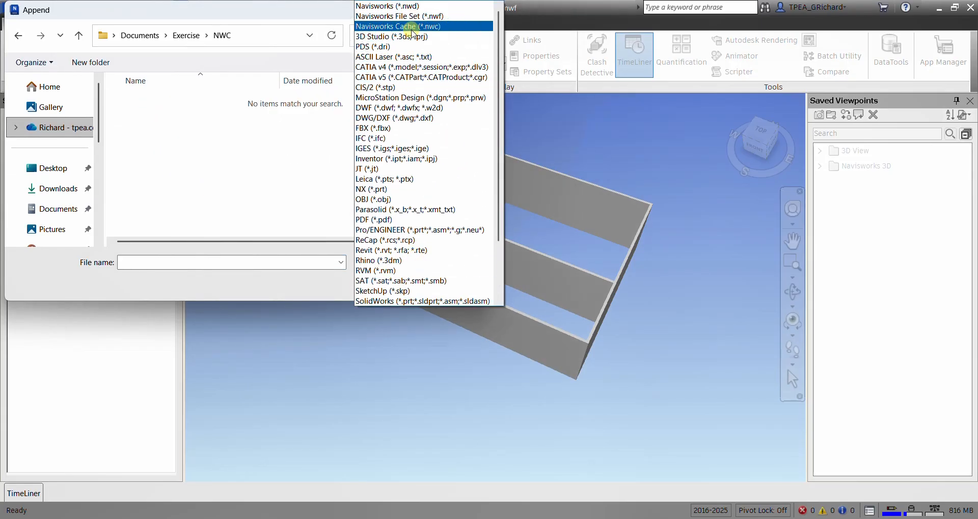
pyautogui.click(412, 27)
pyautogui.click(163, 121)
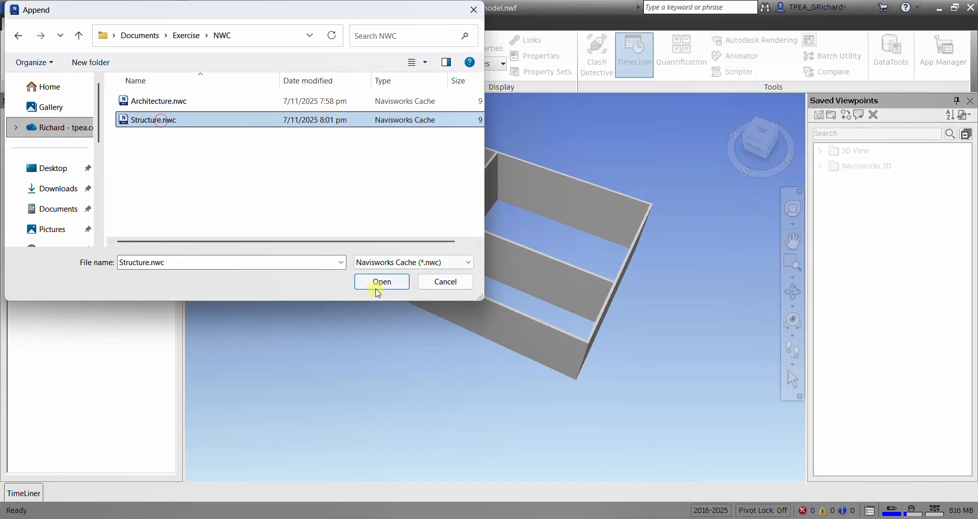
pyautogui.click(379, 283)
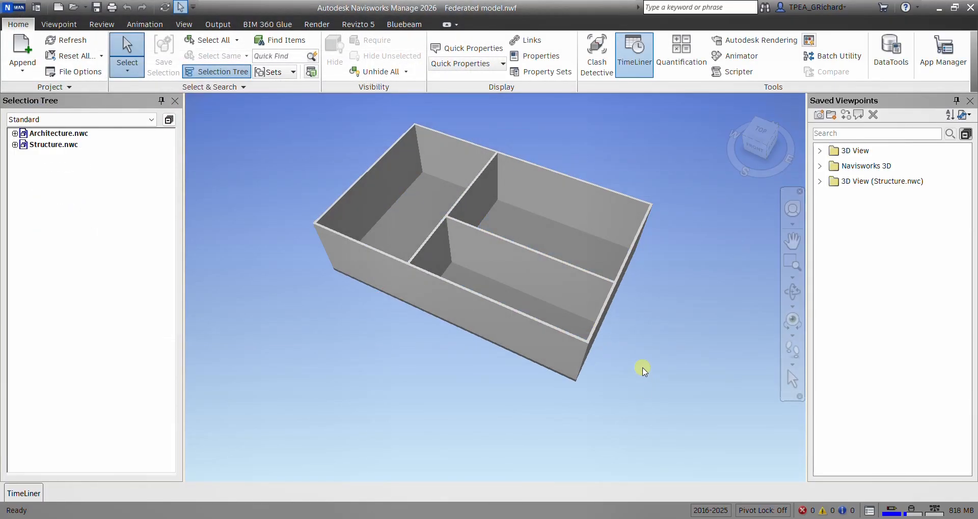
# - Inspect the combined walls and slab and save the federated NWF file
pyautogui.keyDown('shift'); pyautogui.moveTo(542, 319); pyautogui.dragTo(554, 291, button='middle'); pyautogui.keyUp('shift')
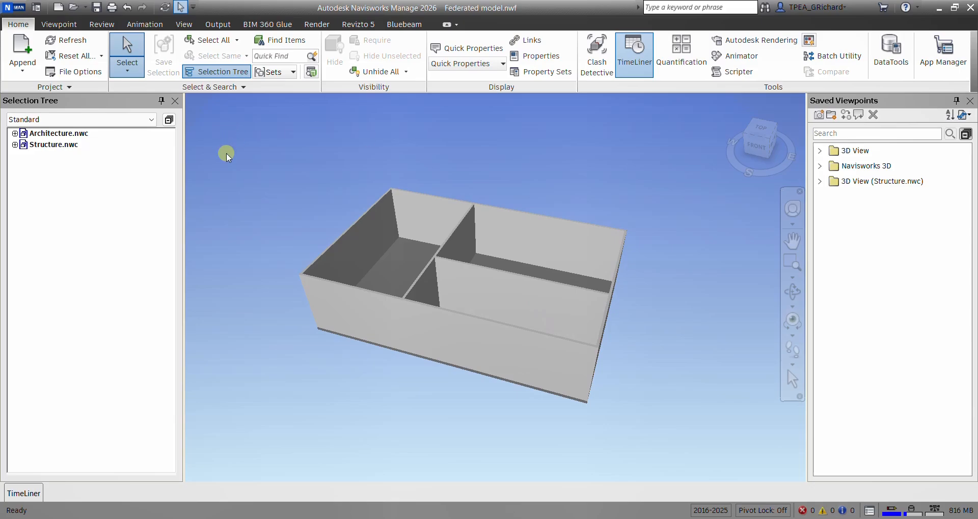
pyautogui.click(100, 13)
pyautogui.keyDown('shift'); pyautogui.moveTo(508, 211); pyautogui.dragTo(634, 295, button='middle'); pyautogui.keyUp('shift')
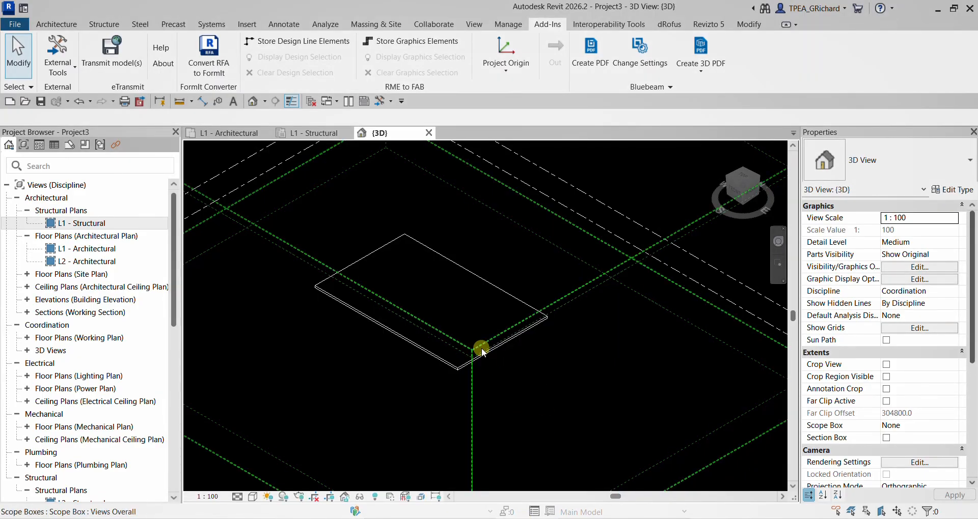
# - Switch to Revit and create a rectangular shaft opening about 3200 by 3000 mm near the east end of the floor slab
pyautogui.scroll(4, 413, 263)
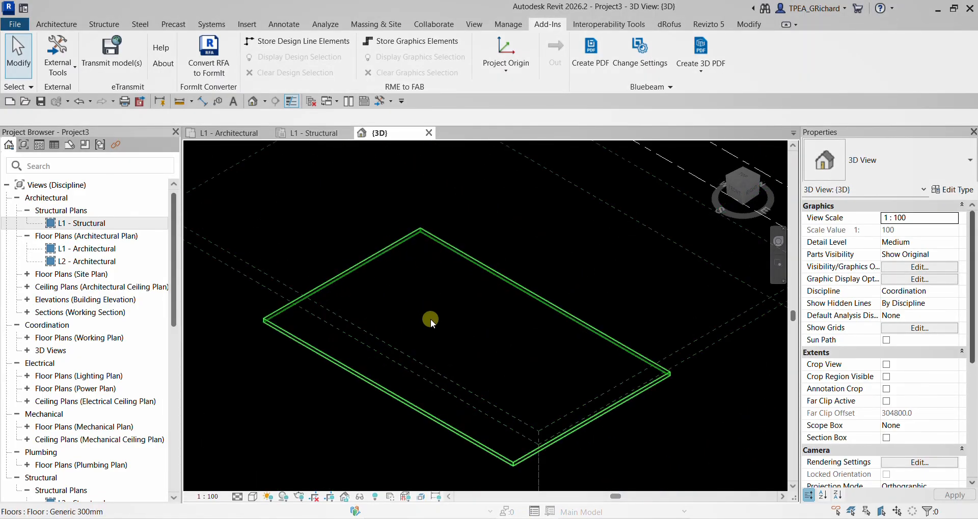
pyautogui.keyDown('shift'); pyautogui.moveTo(430, 320); pyautogui.dragTo(436, 323, button='middle'); pyautogui.keyUp('shift')
pyautogui.click(104, 25)
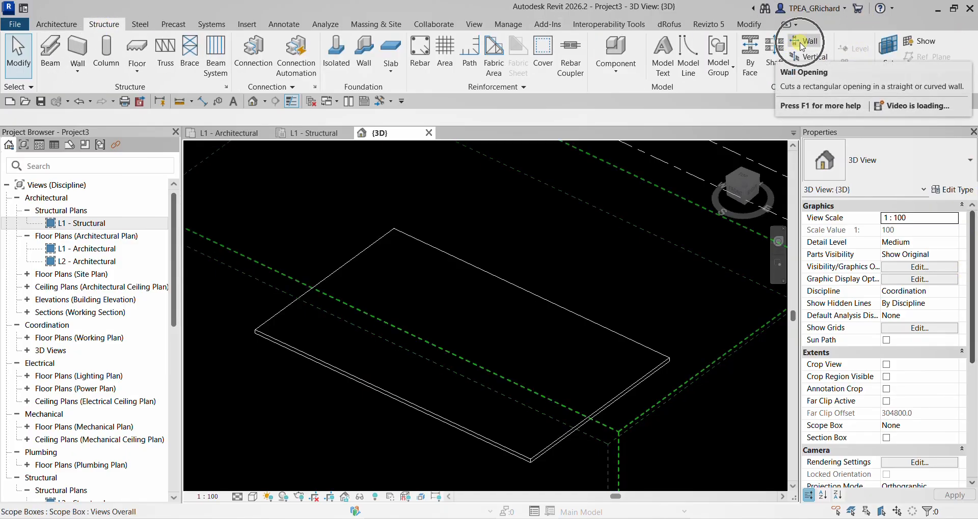
pyautogui.click(774, 62)
pyautogui.click(488, 342)
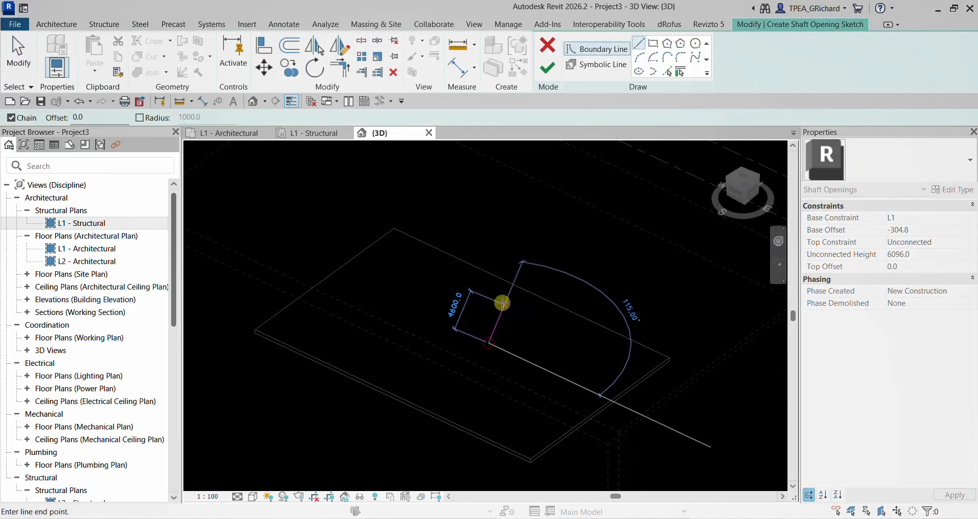
pyautogui.click(653, 42)
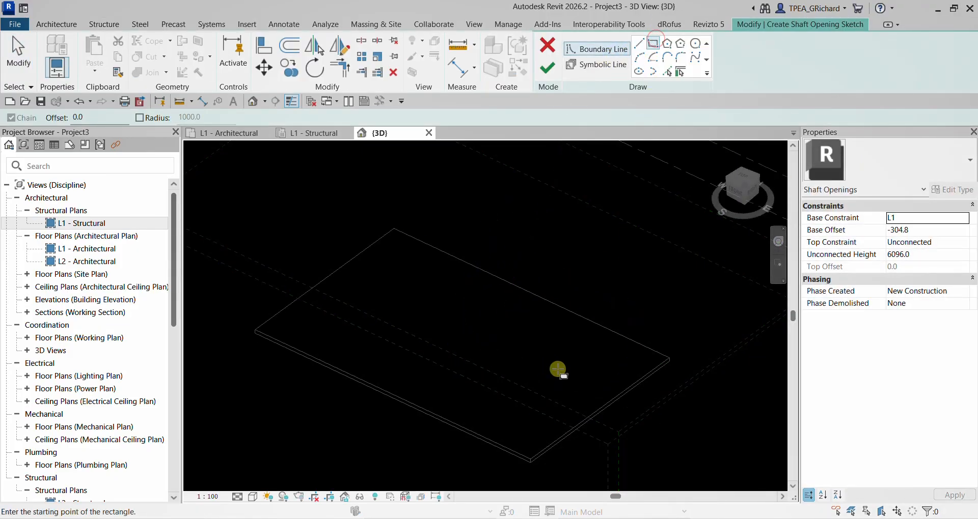
pyautogui.click(558, 369)
pyautogui.click(622, 364)
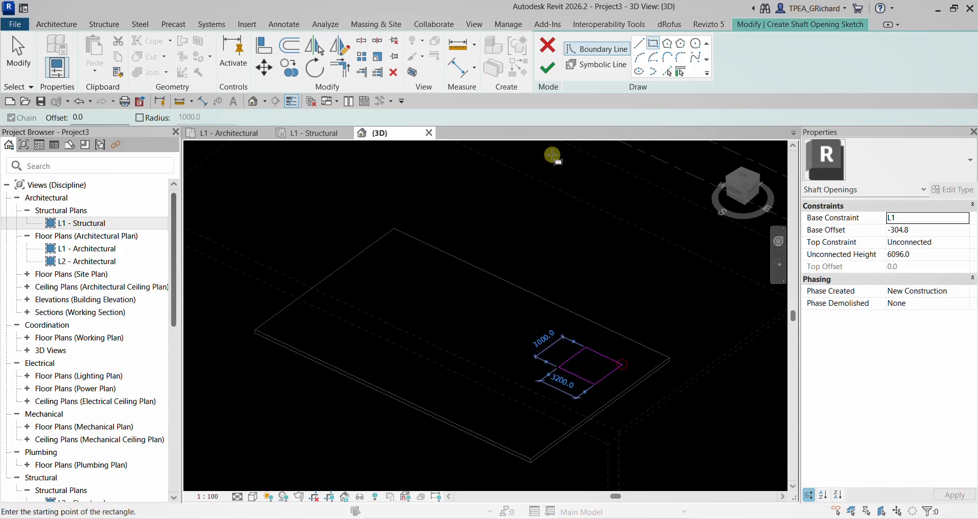
pyautogui.click(548, 45)
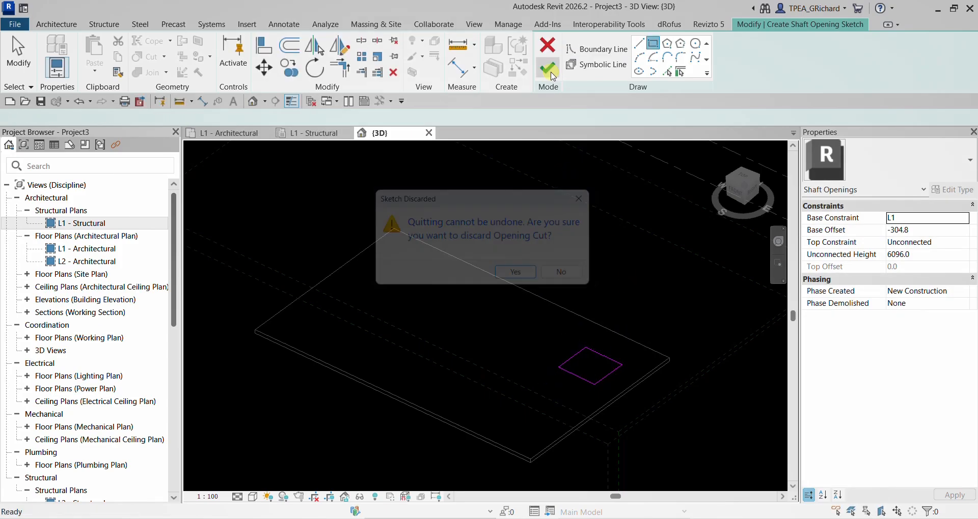
pyautogui.press('Escape')
pyautogui.click(549, 71)
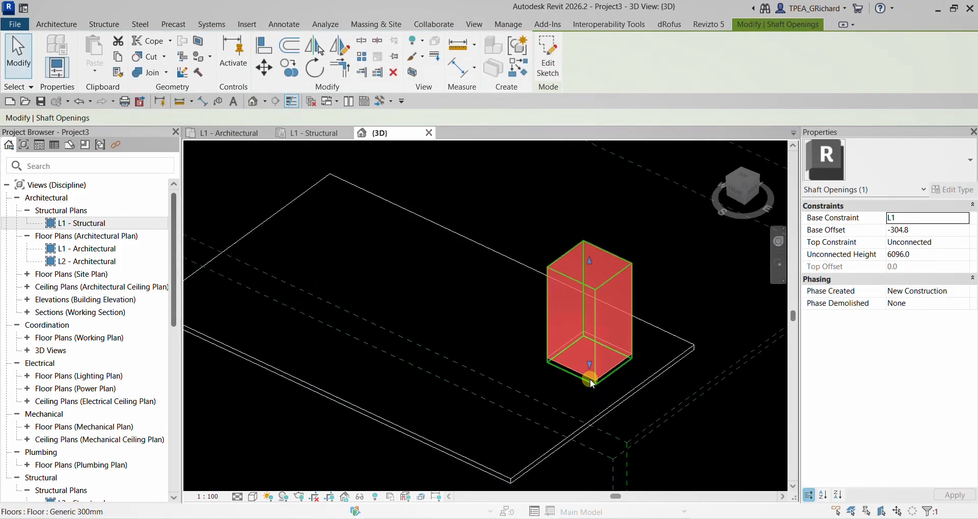
# - Extend the shaft opening's base to an offset of about -877 mm and lower its top closer to the floor slab
pyautogui.moveTo(589, 366); pyautogui.dragTo(589, 375)
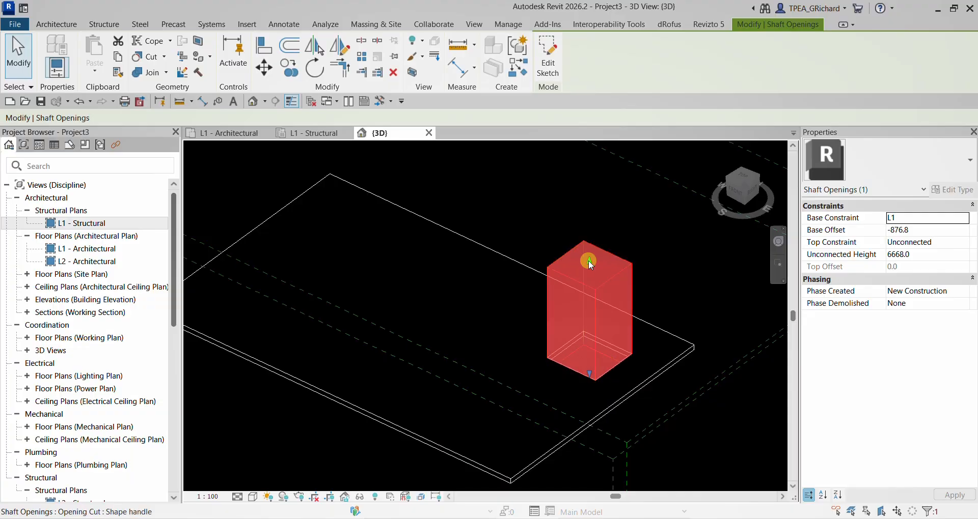
pyautogui.moveTo(588, 261); pyautogui.dragTo(594, 347)
pyautogui.click(627, 250)
pyautogui.scroll(2, 591, 319)
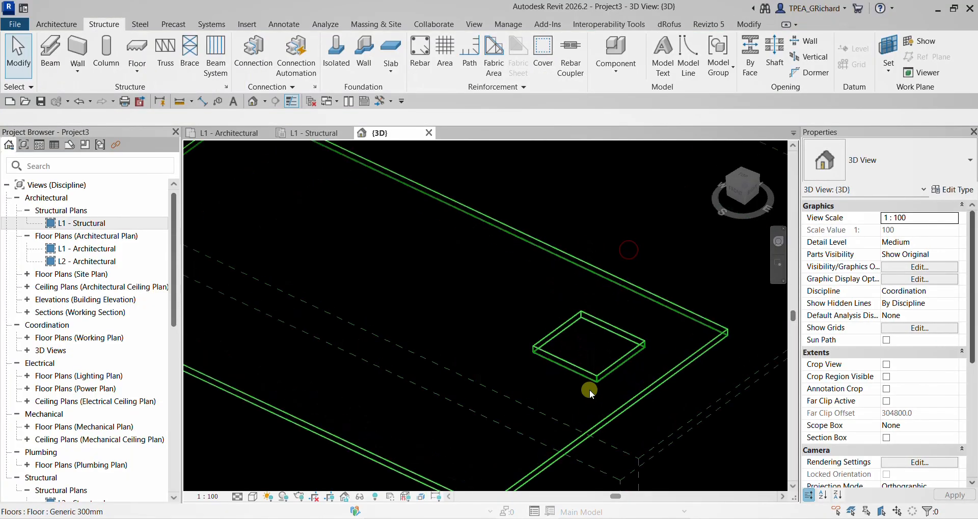
pyautogui.scroll(-4, 589, 388)
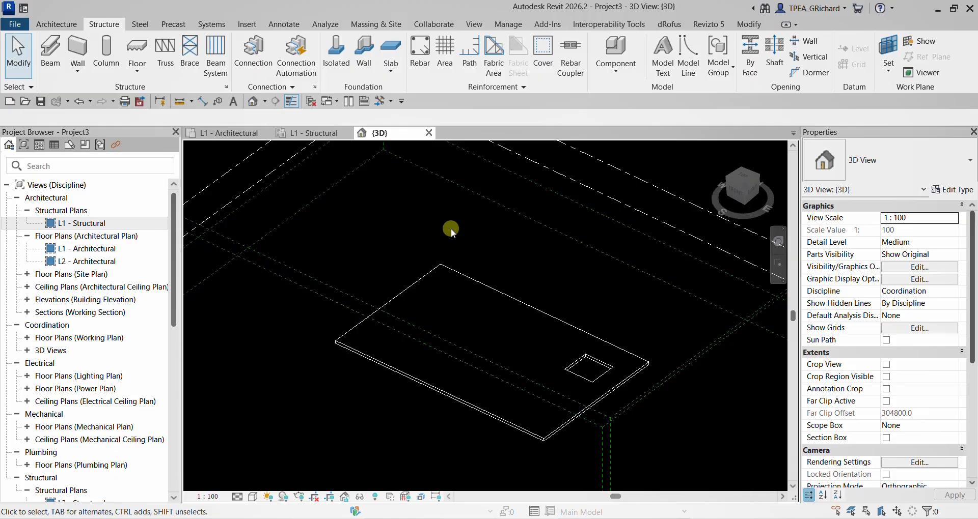
# - Try to re-export the structural 3D view over the existing Structure.nwc in the NWC folder
pyautogui.click(576, 518)
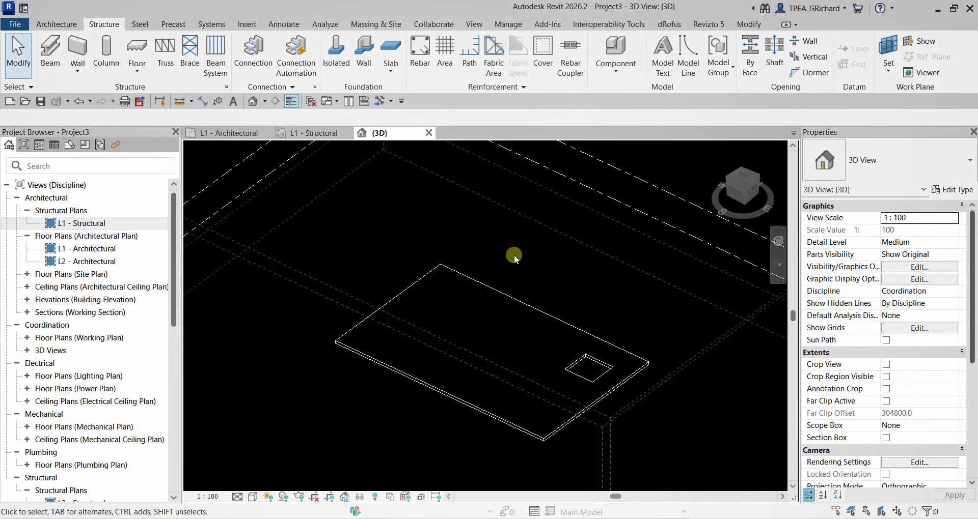
pyautogui.click(547, 24)
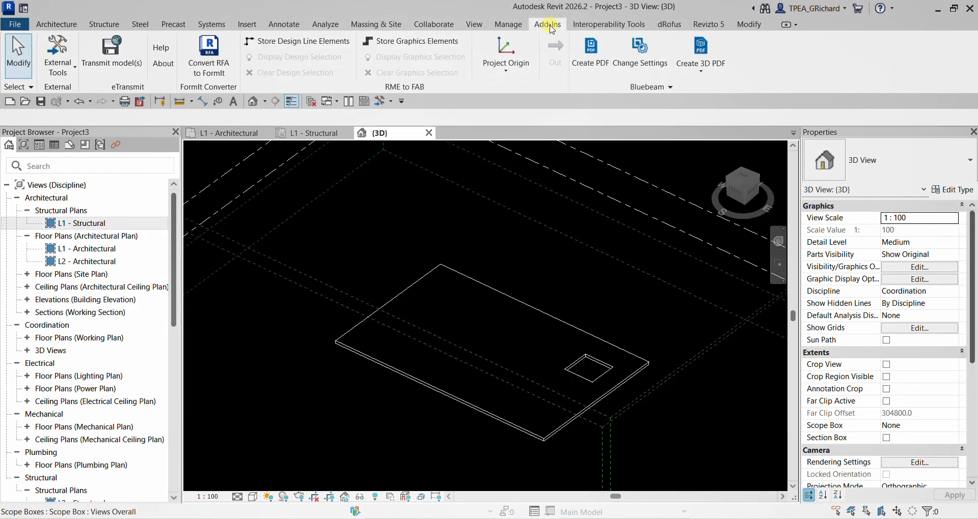
pyautogui.click(64, 70)
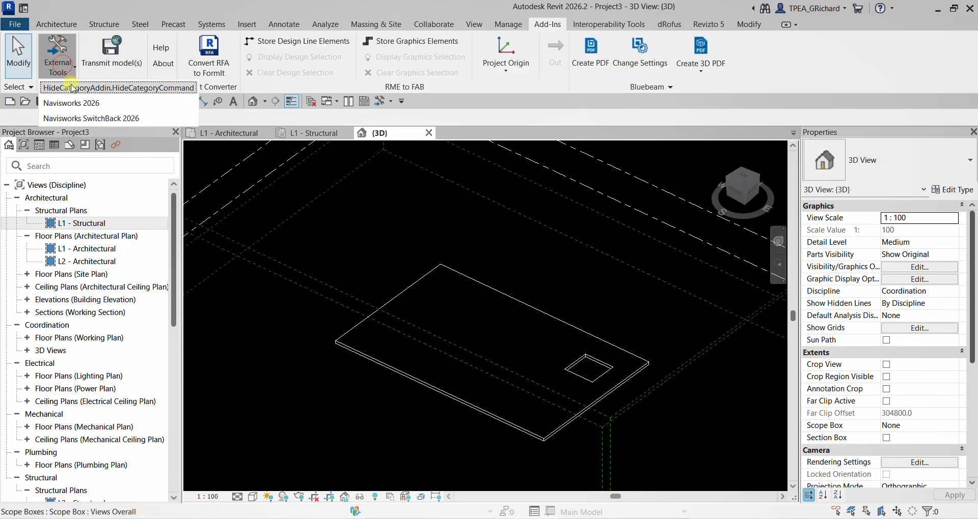
pyautogui.click(77, 101)
pyautogui.click(410, 189)
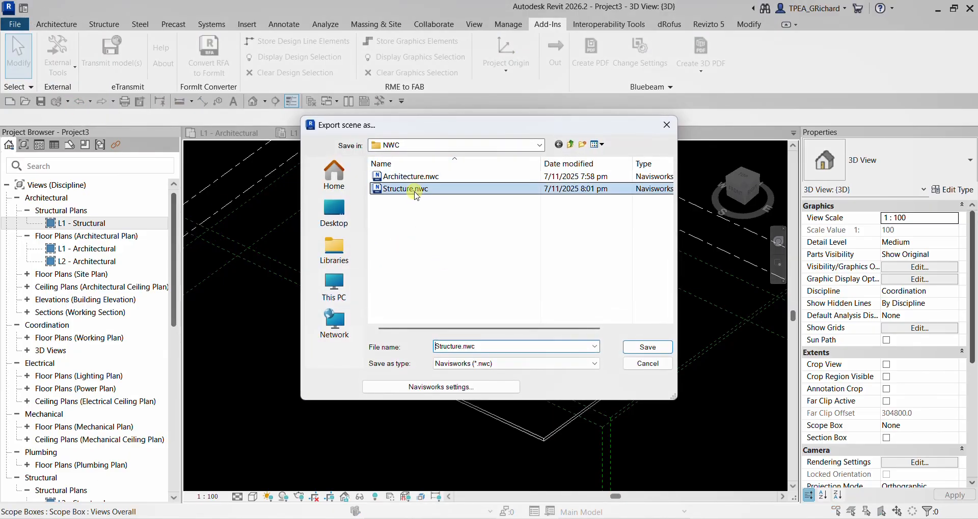
pyautogui.click(646, 347)
pyautogui.click(515, 268)
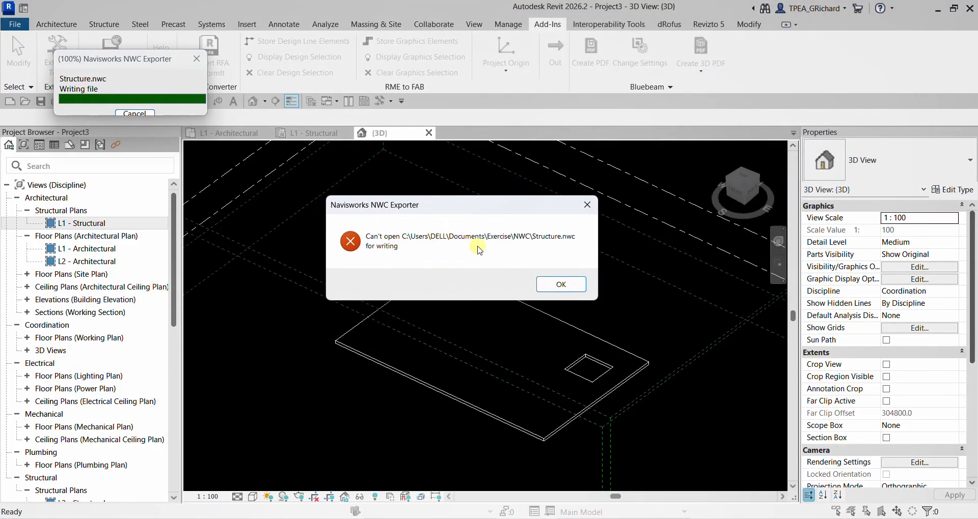
pyautogui.click(566, 284)
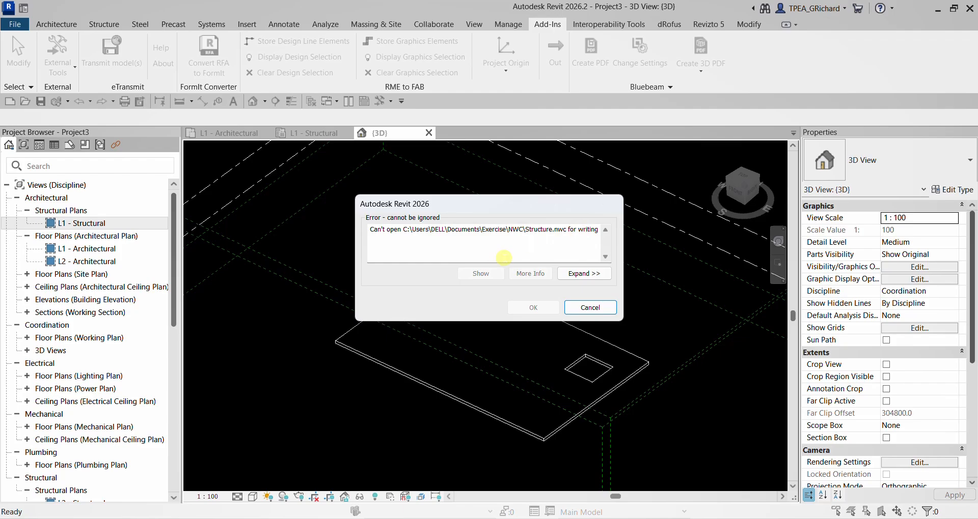
pyautogui.click(588, 308)
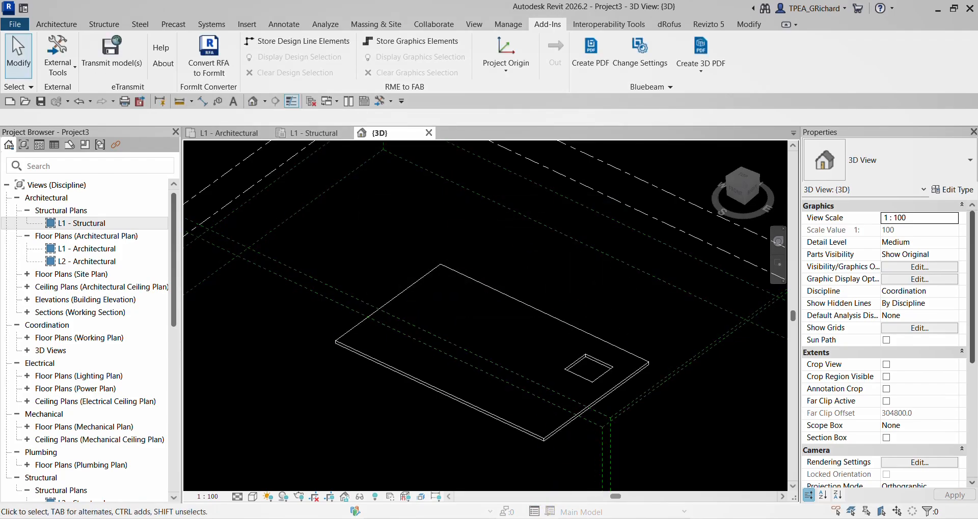
# - Switch to Navisworks and close the federated model by starting a new empty file
pyautogui.click(565, 518)
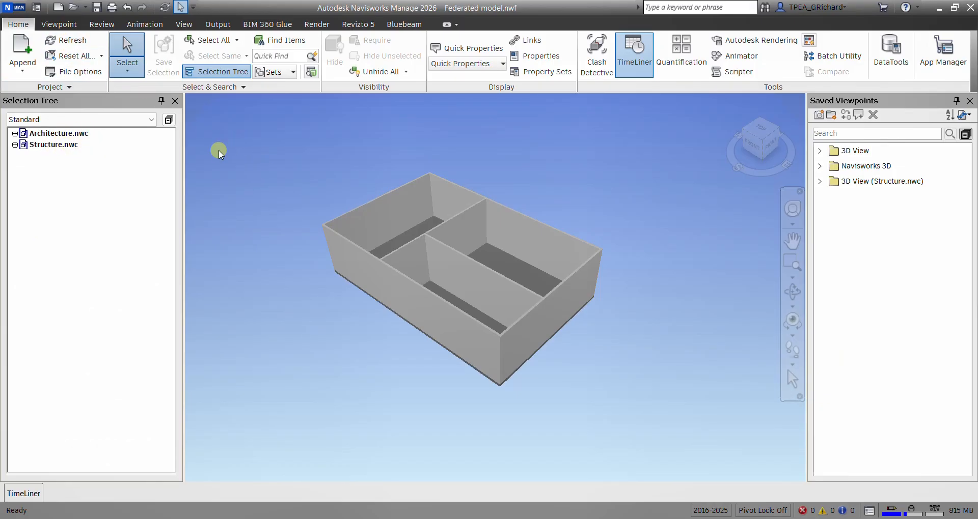
pyautogui.click(58, 7)
pyautogui.click(58, 7)
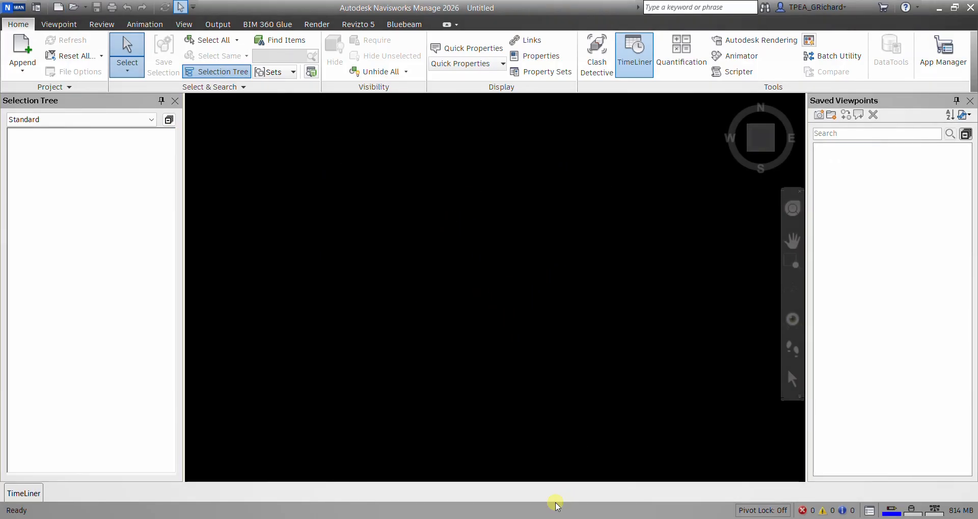
# - Switch to Revit and export the structural 3D view to Navisworks, replacing Structure.nwc in the NWC folder
pyautogui.click(505, 518)
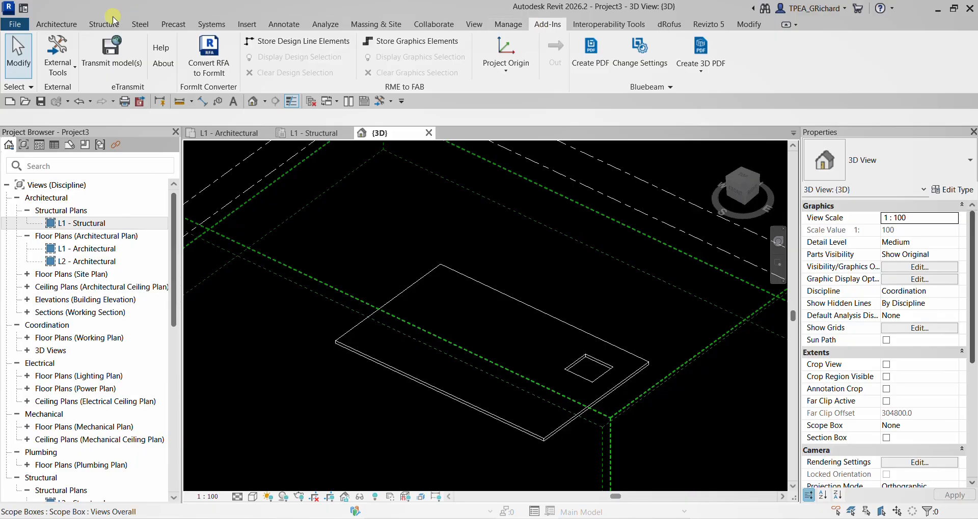
pyautogui.click(63, 72)
pyautogui.click(71, 103)
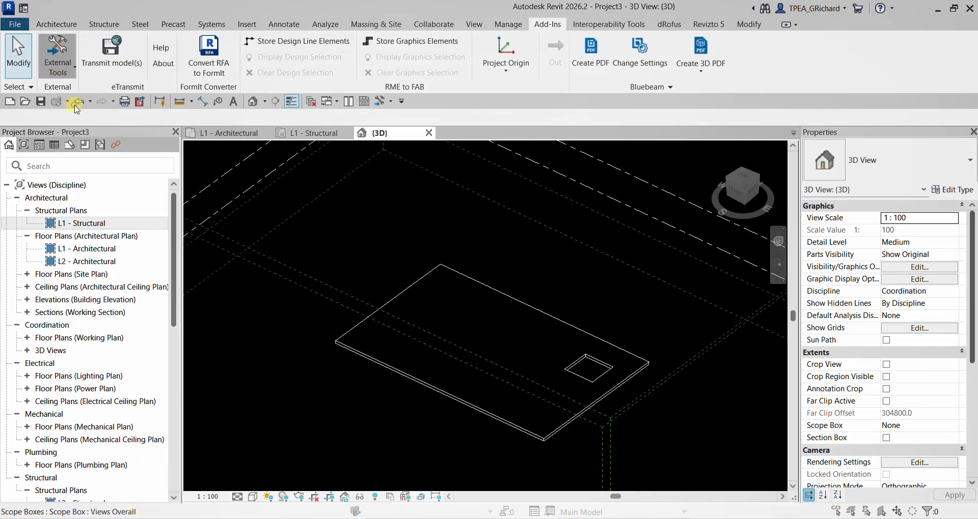
pyautogui.click(405, 188)
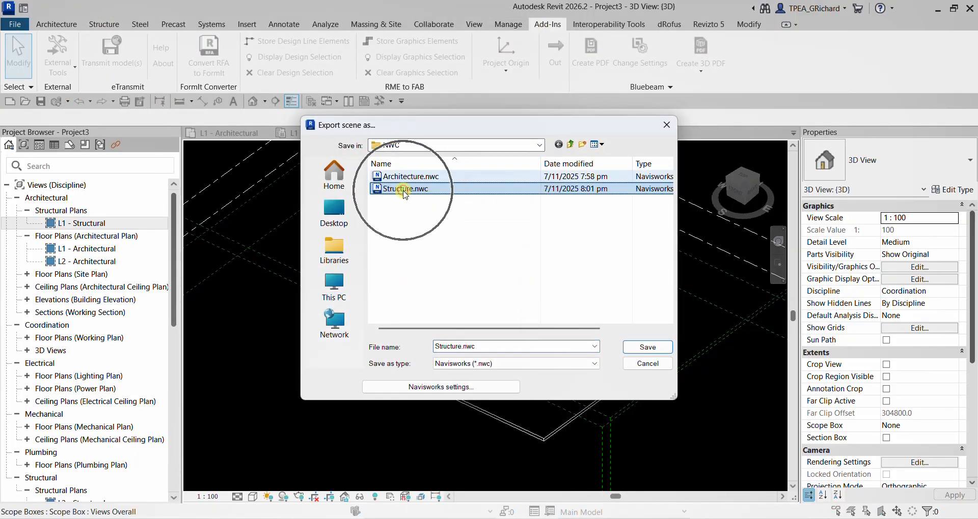
pyautogui.click(637, 349)
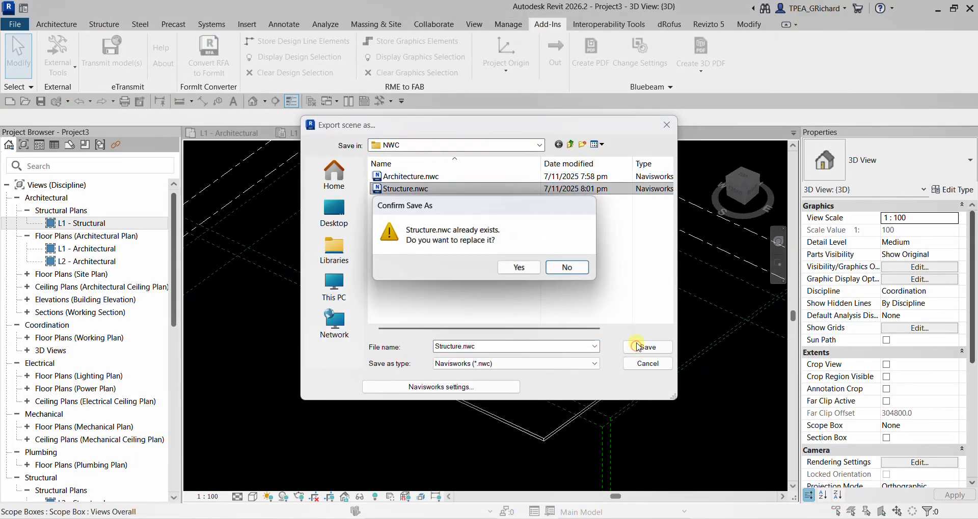
pyautogui.click(517, 265)
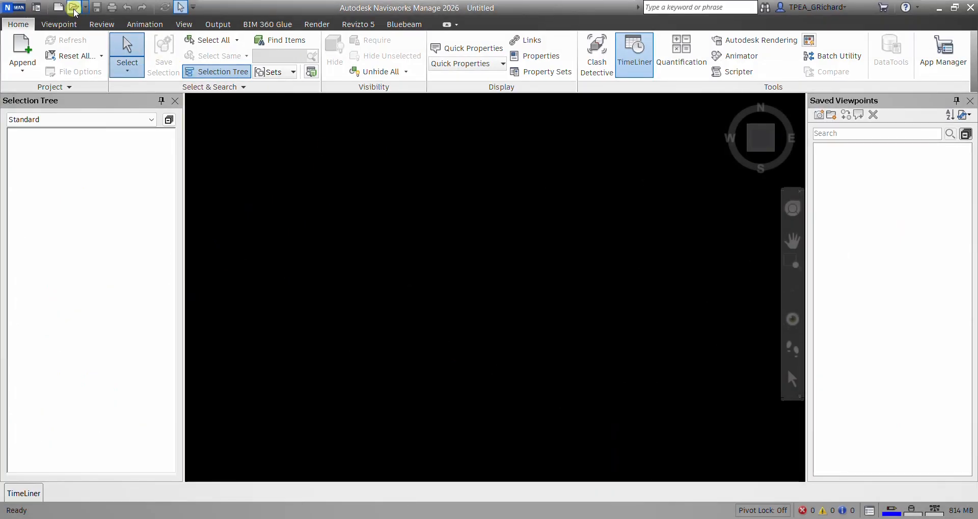
# - Switch to Navisworks, open Federated model.nwf from the Exercise NWF folder, and inspect the floor slab for the shaft opening
pyautogui.click(74, 10)
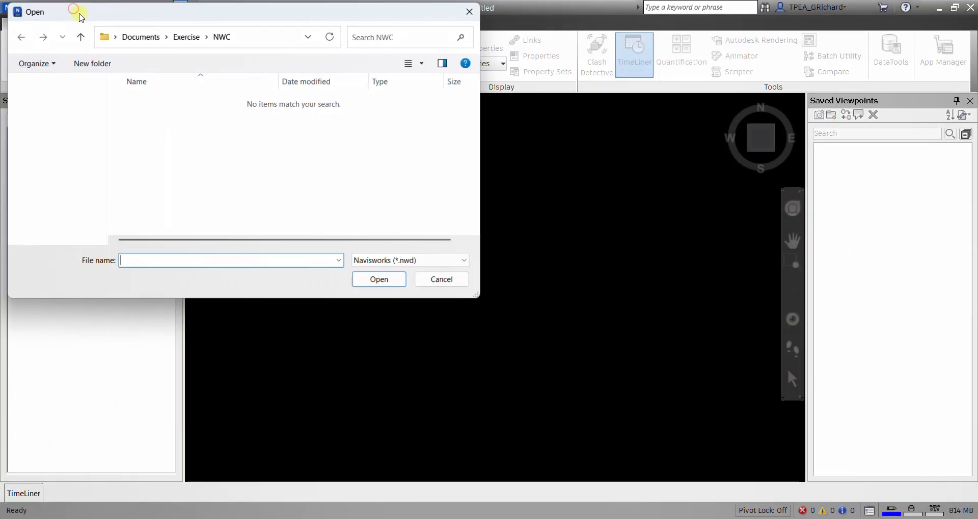
pyautogui.click(188, 36)
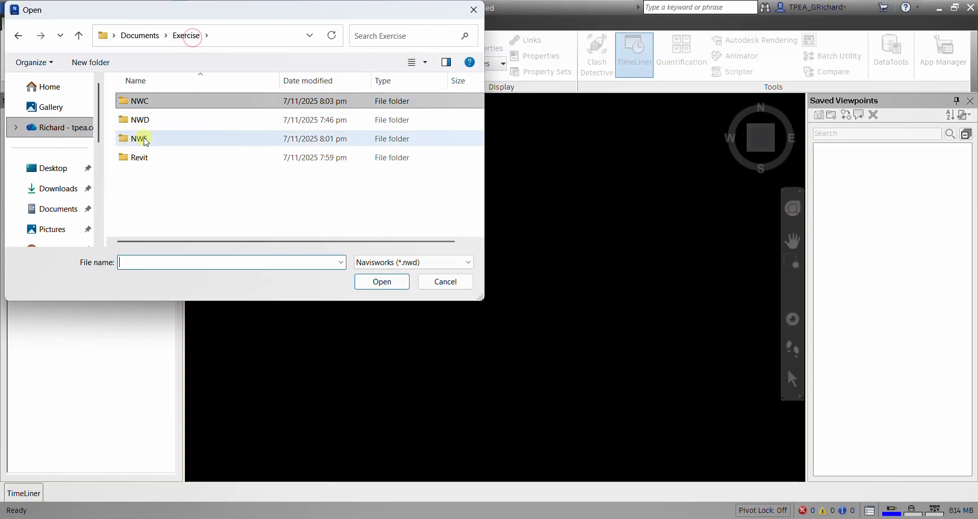
pyautogui.doubleClick(146, 141)
pyautogui.click(405, 253)
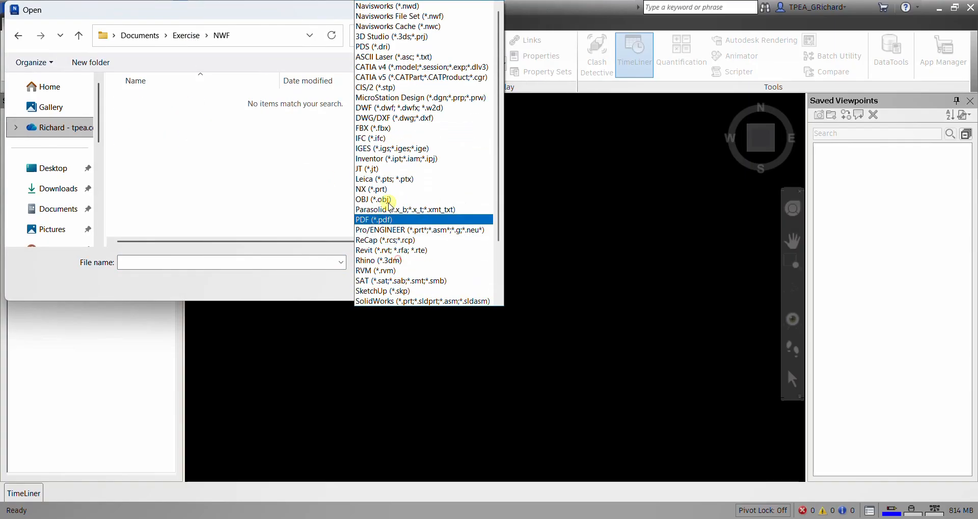
pyautogui.click(429, 18)
pyautogui.click(189, 101)
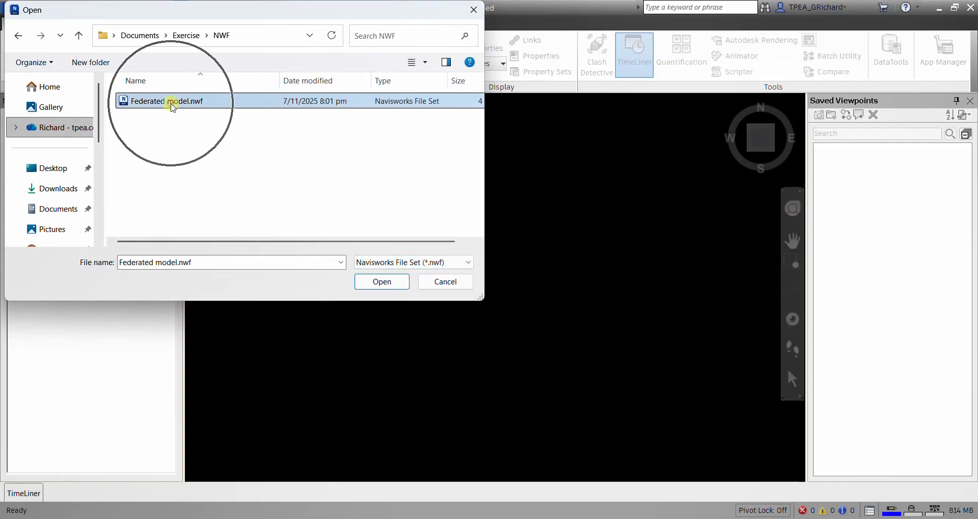
pyautogui.click(371, 283)
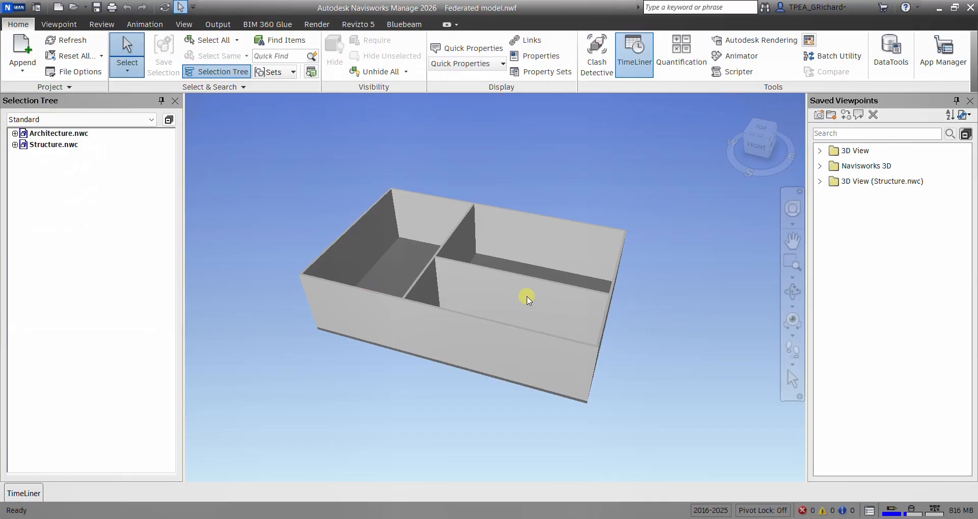
pyautogui.moveTo(495, 287)
pyautogui.keyDown('shift'); pyautogui.mouseDown(button='middle')
pyautogui.moveTo(512, 357)
pyautogui.moveTo(519, 284)
pyautogui.moveTo(526, 319)
pyautogui.moveTo(539, 305)
pyautogui.mouseUp(button='middle'); pyautogui.keyUp('shift')
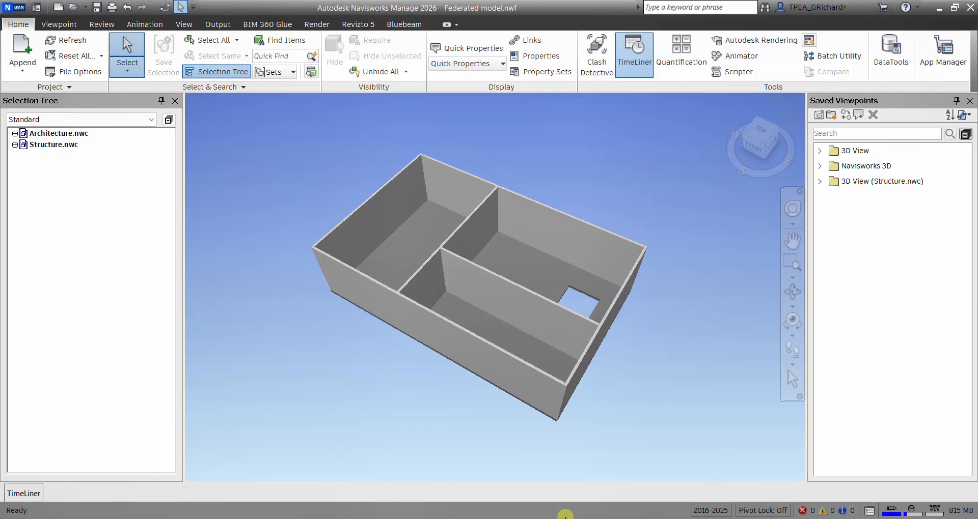
# - Switch to Revit and close the structural project, saving it as STRUCT in the Revit folder
pyautogui.click(510, 518)
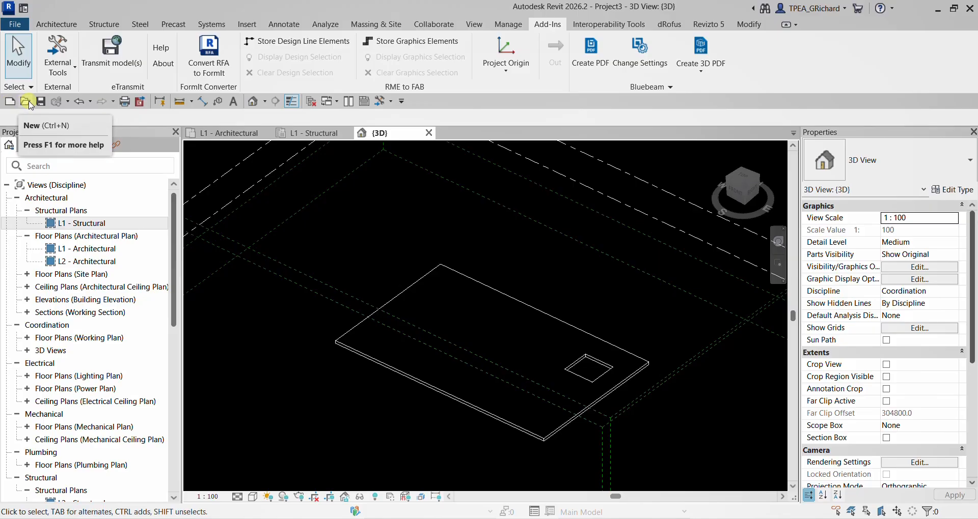
pyautogui.click(313, 104)
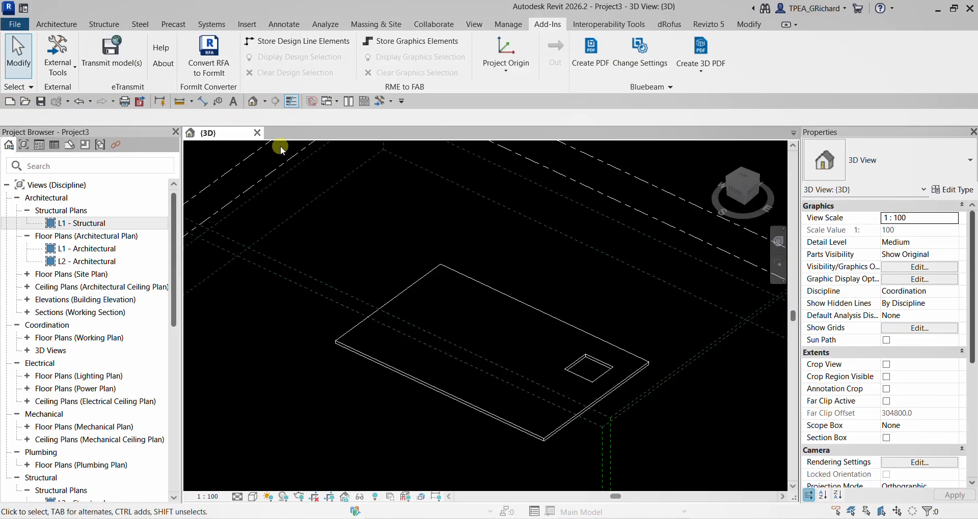
pyautogui.click(258, 134)
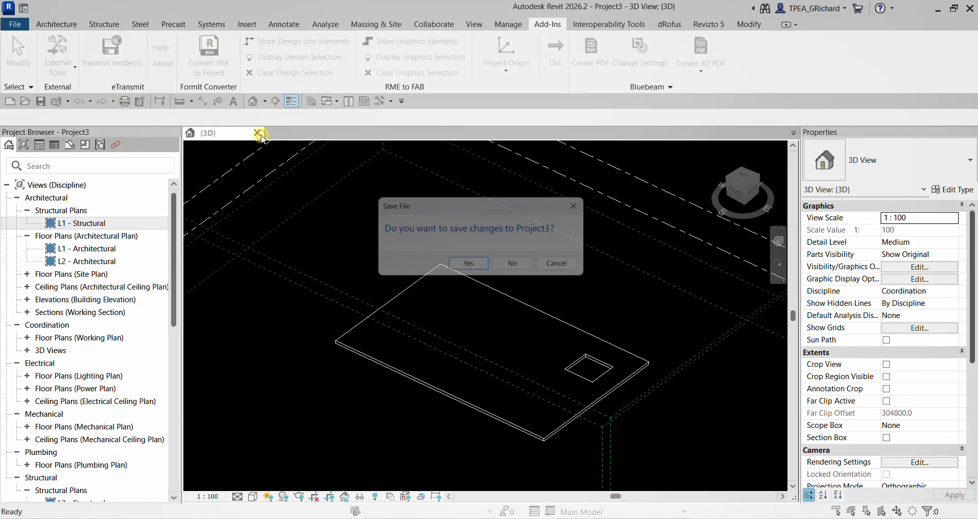
pyautogui.click(471, 268)
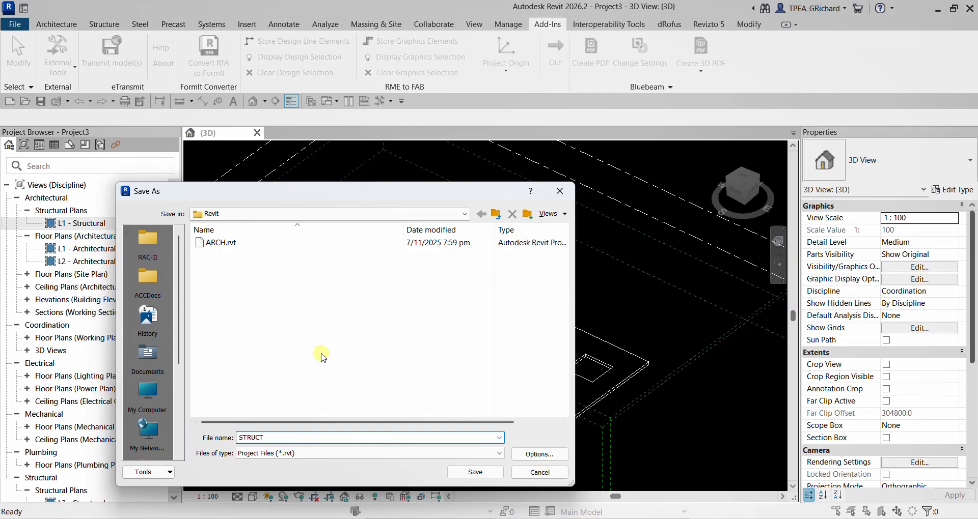
pyautogui.click(475, 473)
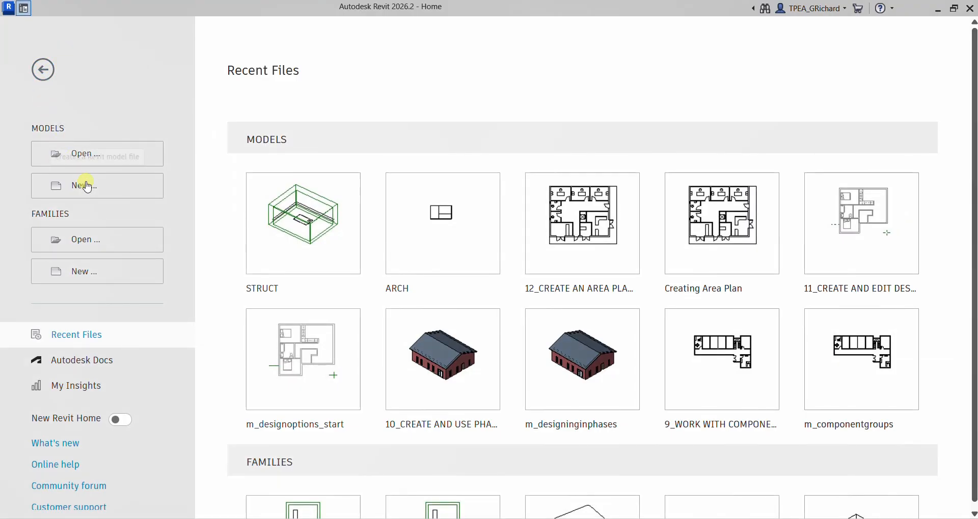
# - Create a new Revit project from the Metric Multi-discipline template
pyautogui.click(87, 187)
pyautogui.click(504, 239)
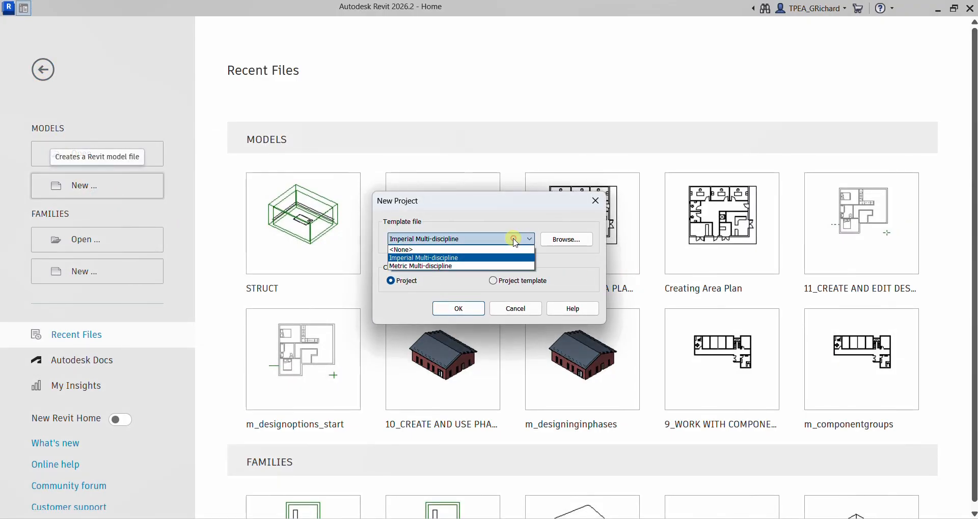
pyautogui.click(429, 267)
pyautogui.click(455, 308)
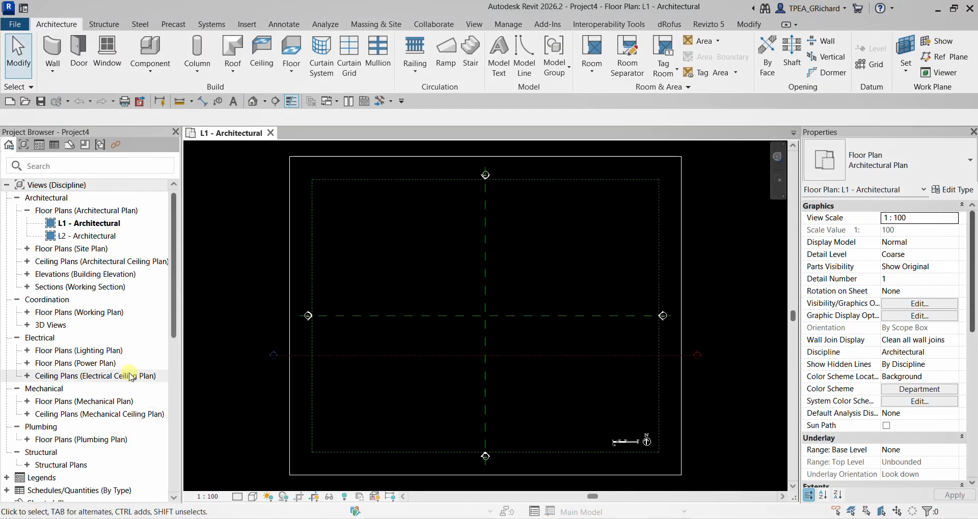
# - Open the L1 - Mechanical floor plan from the mechanical plans
pyautogui.doubleClick(56, 403)
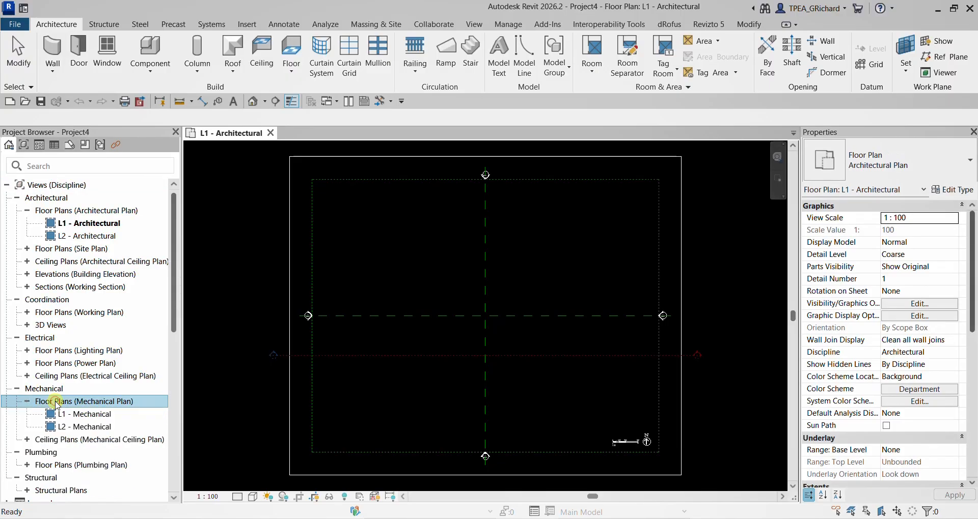
pyautogui.click(87, 416)
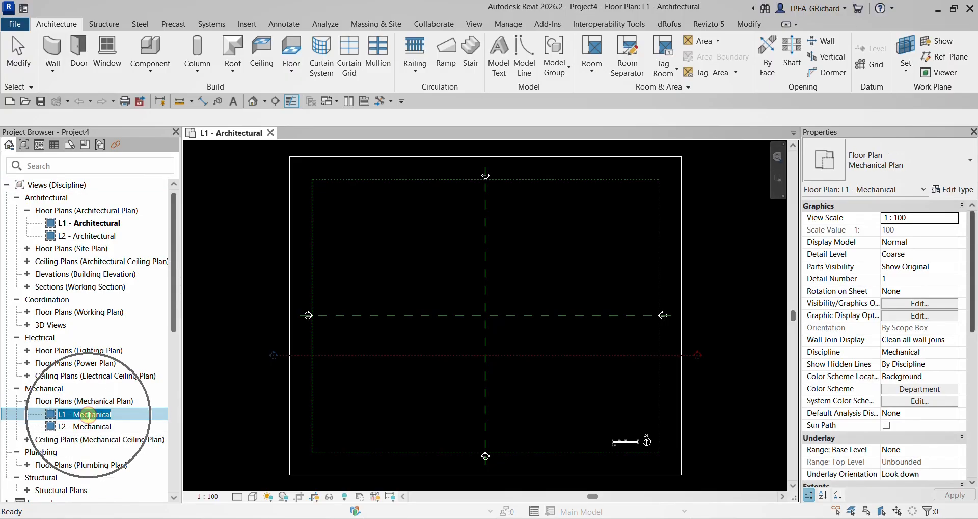
pyautogui.doubleClick(71, 417)
pyautogui.click(574, 304)
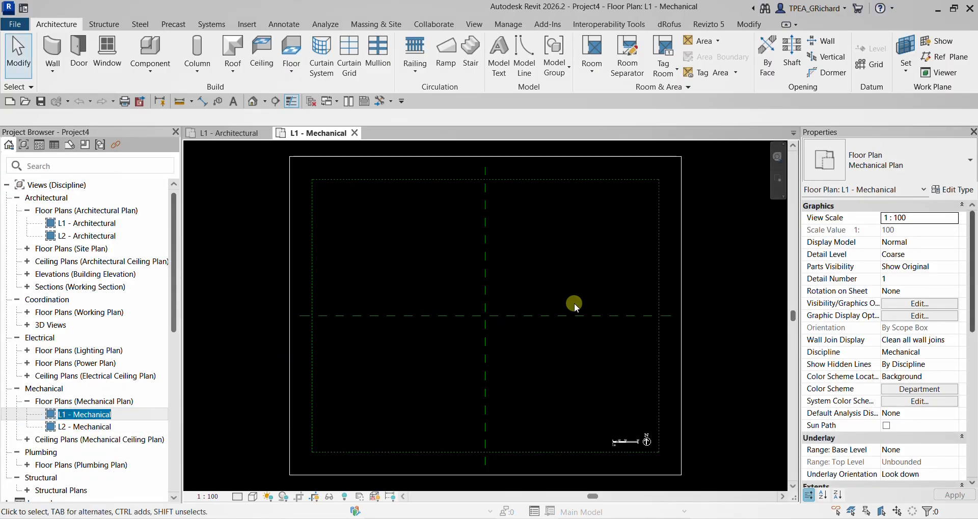
# - Link ARCH.rvt into the L1 - Mechanical plan using Auto - Center to Center positioning
pyautogui.click(242, 26)
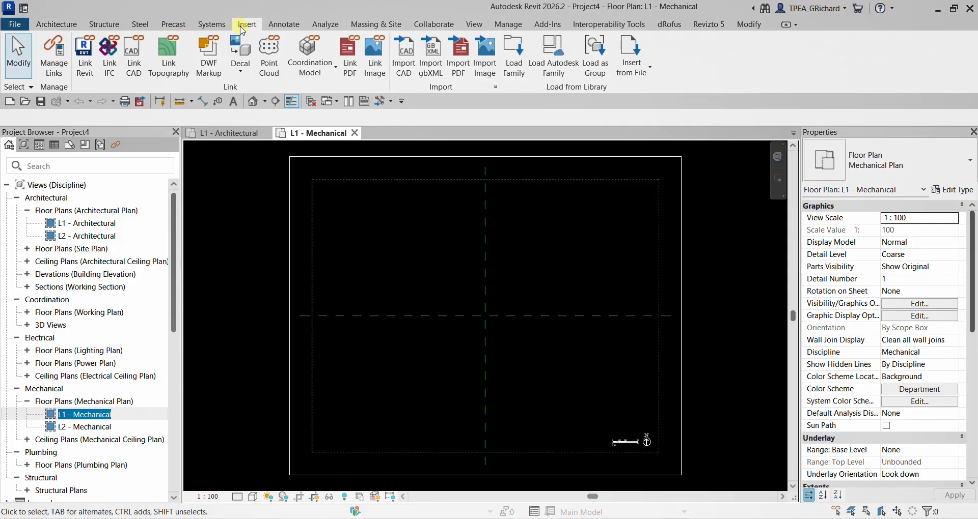
pyautogui.click(85, 56)
pyautogui.click(300, 198)
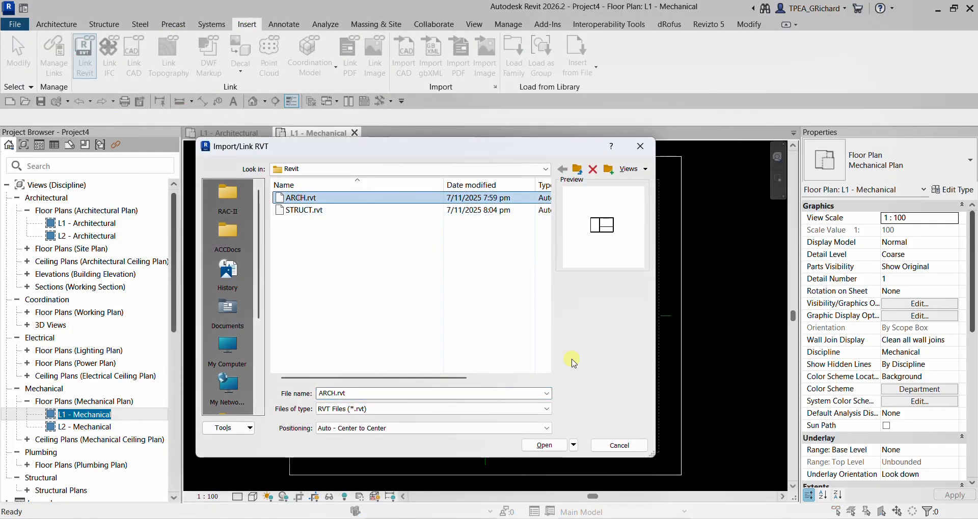
pyautogui.click(544, 445)
pyautogui.click(366, 431)
pyautogui.click(376, 433)
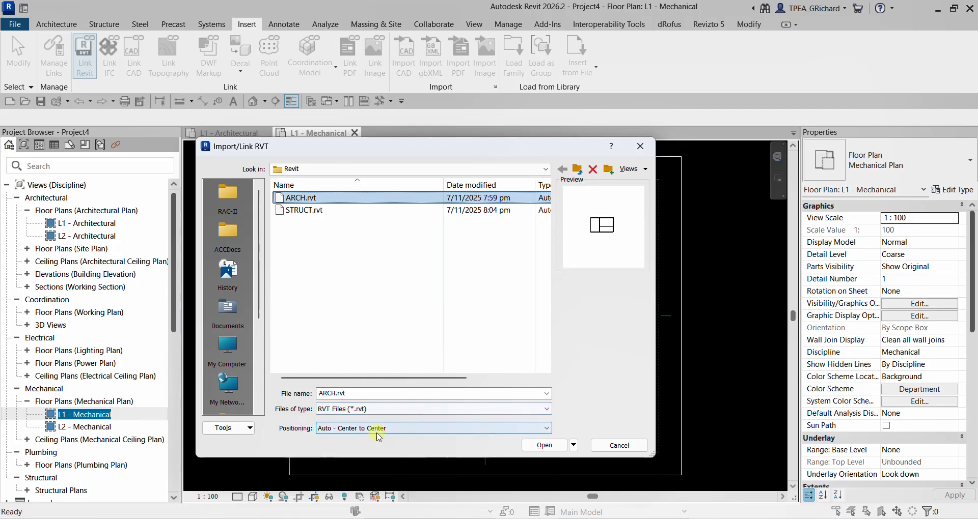
pyautogui.click(536, 443)
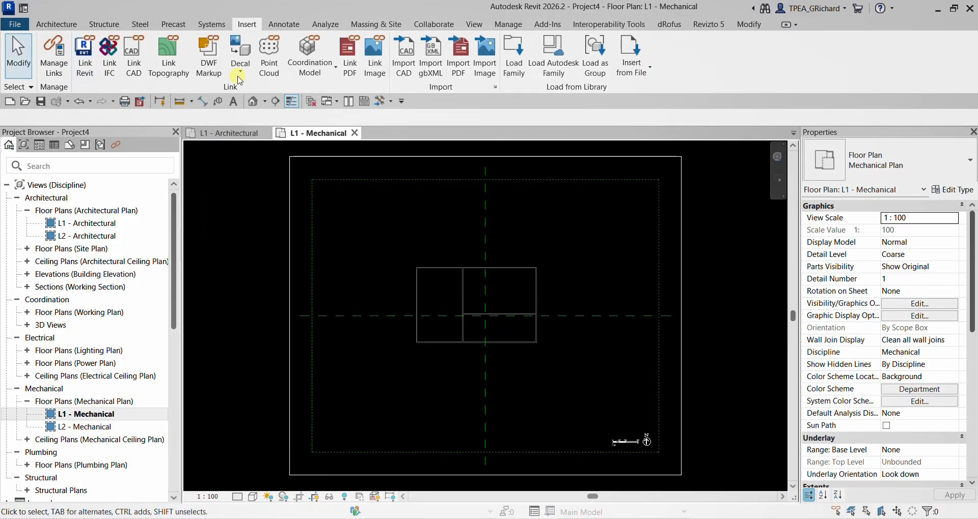
# - Link STRUCT.rvt into the L1 - Mechanical plan using Auto - Center to Center positioning
pyautogui.click(85, 56)
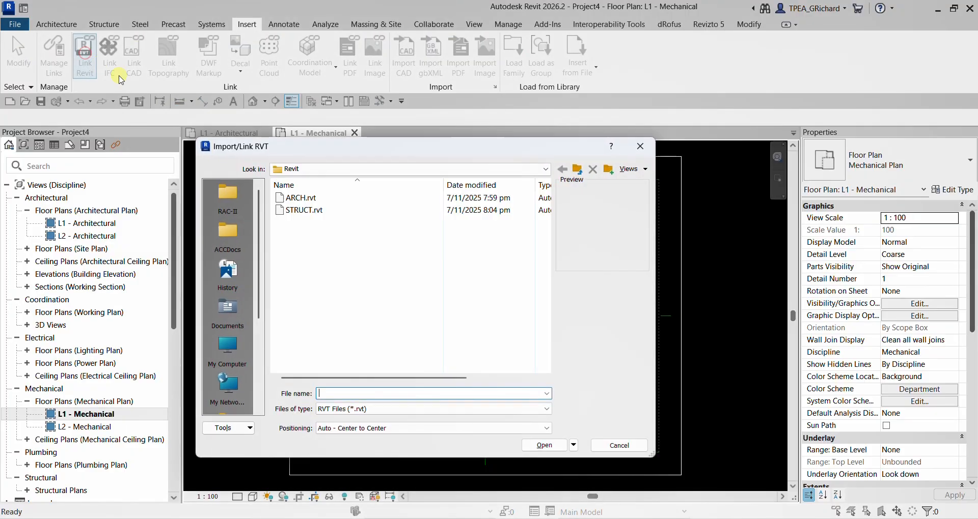
pyautogui.click(544, 445)
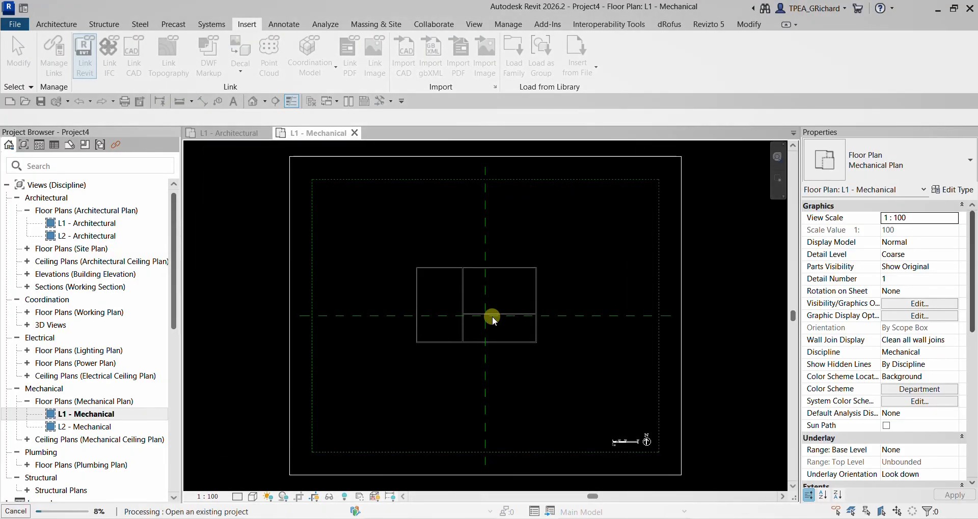
pyautogui.scroll(3, 524, 284)
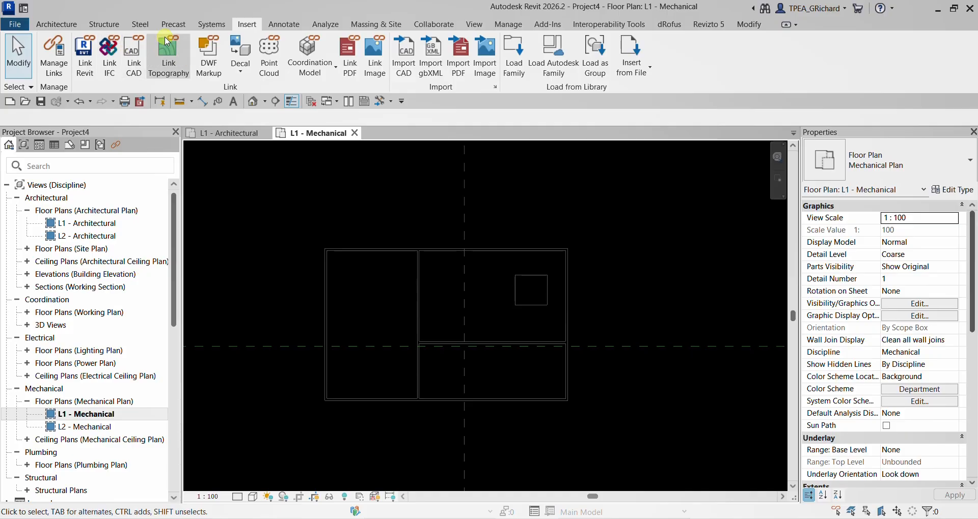
# - Place an M_Return Diffuser 600 x 600 Face 300 x 300 Connection air terminal in the upper part of the plan's left-hand room
pyautogui.click(214, 25)
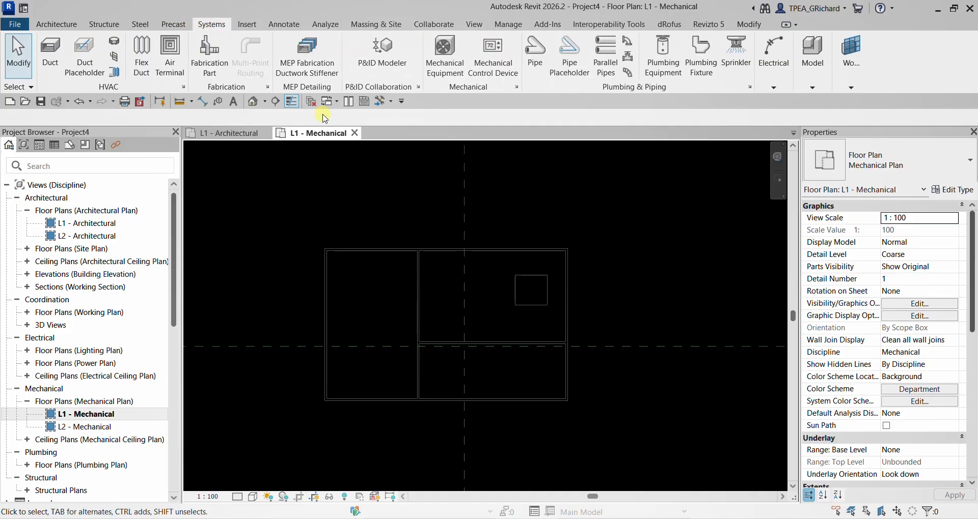
pyautogui.click(170, 54)
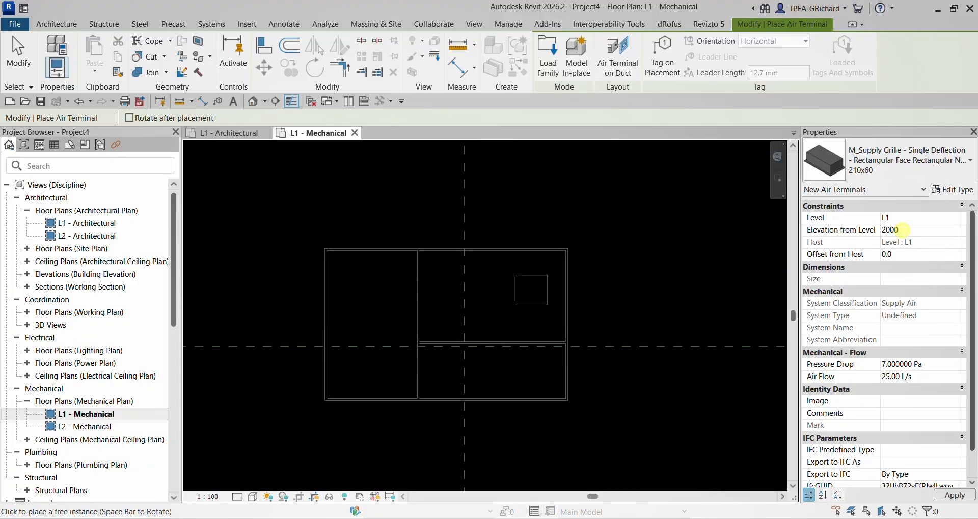
pyautogui.scroll(5, 377, 285)
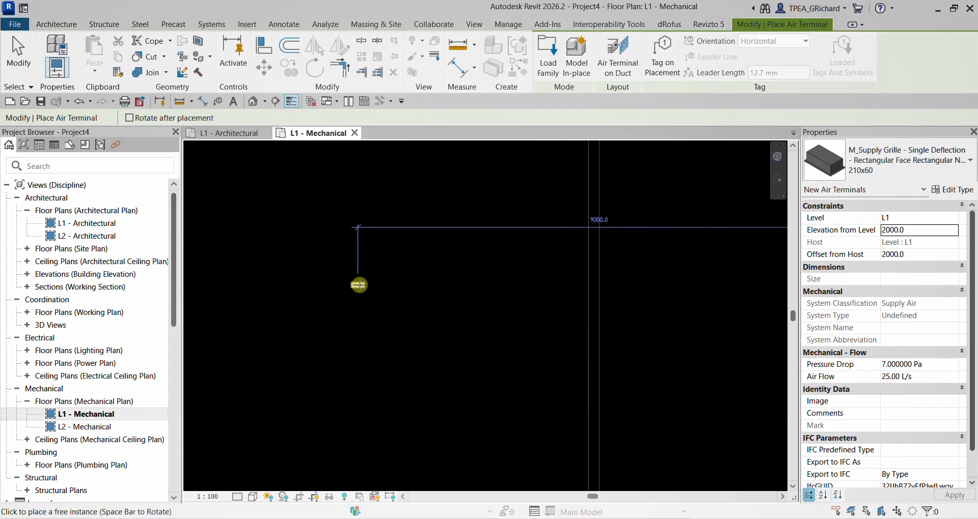
pyautogui.click(906, 161)
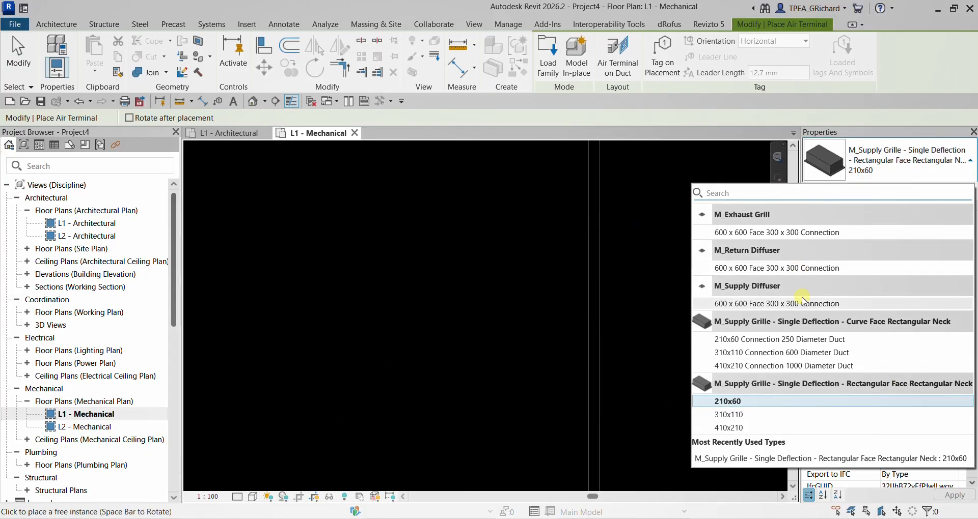
pyautogui.click(781, 297)
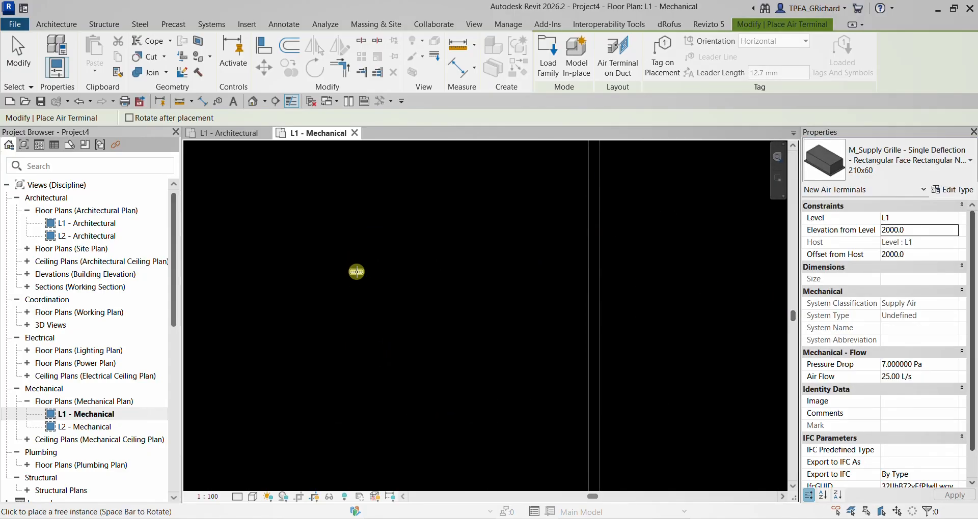
pyautogui.scroll(-4, 359, 270)
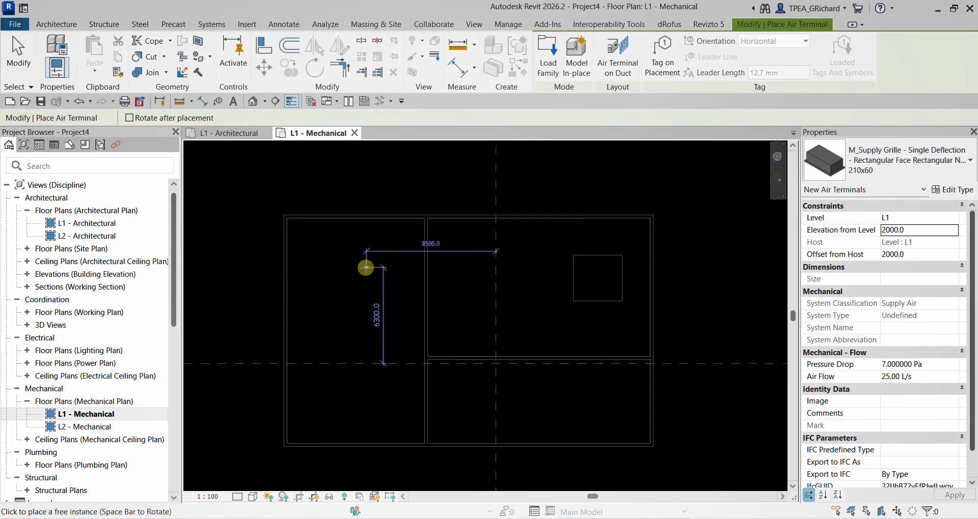
pyautogui.scroll(3, 366, 267)
pyautogui.click(909, 164)
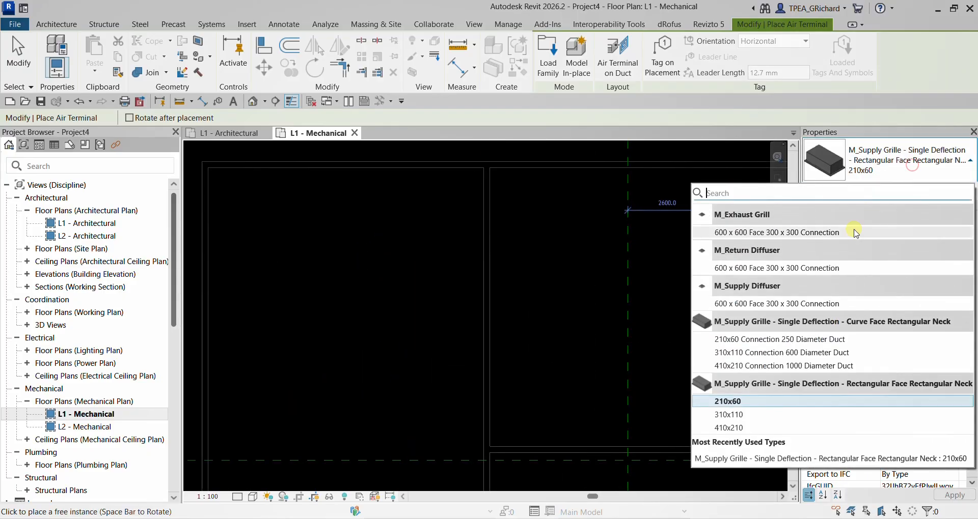
pyautogui.click(766, 268)
pyautogui.scroll(-2, 387, 267)
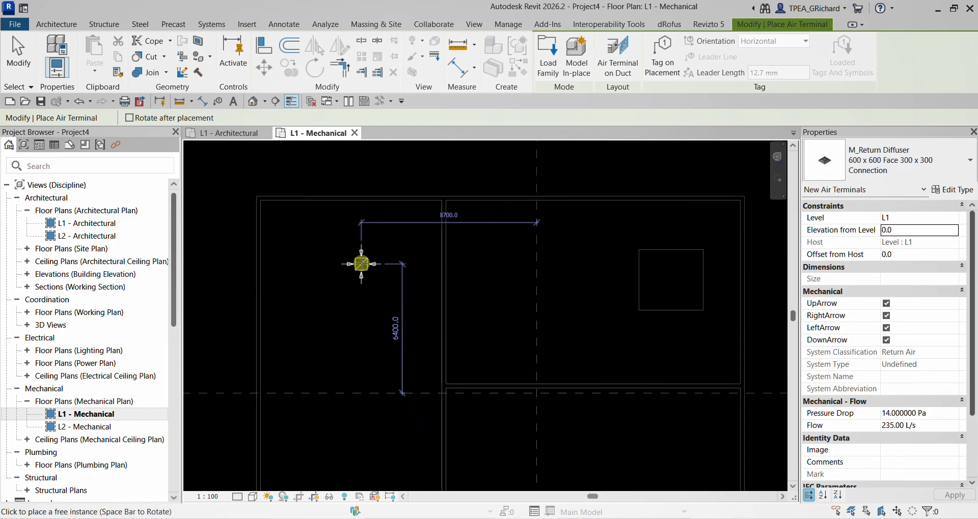
pyautogui.scroll(2, 384, 192)
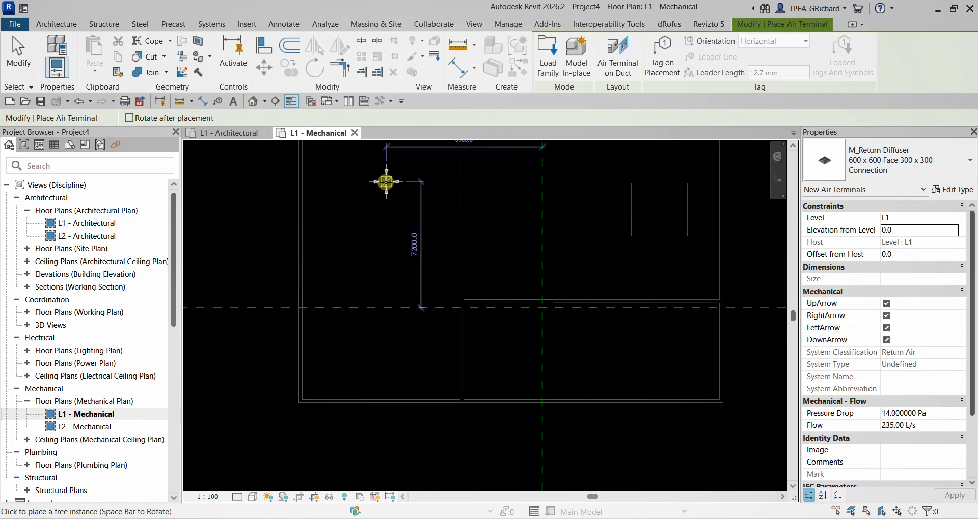
# - Place two M_Supply Diffuser 600 x 600 Face 300 x 300 Connection terminals below the return diffuser, aligned with it
pyautogui.click(894, 150)
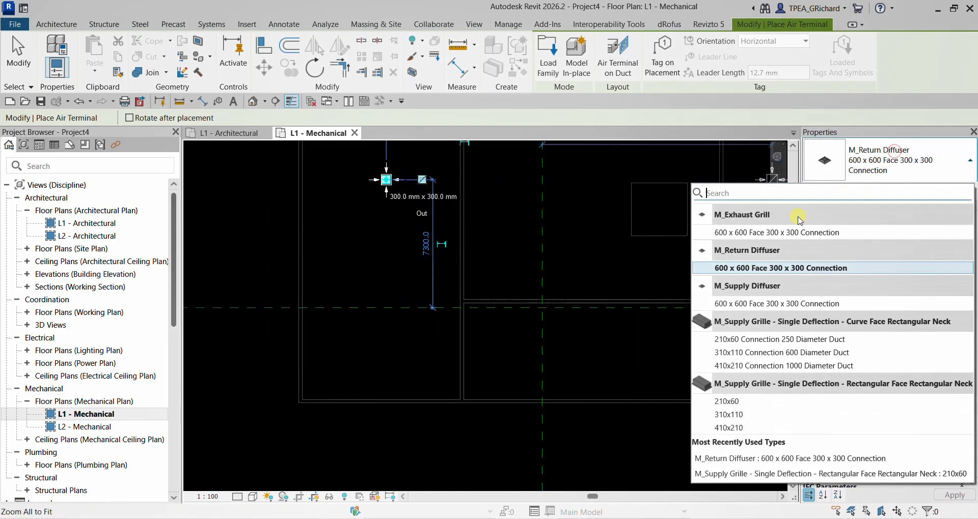
pyautogui.click(763, 304)
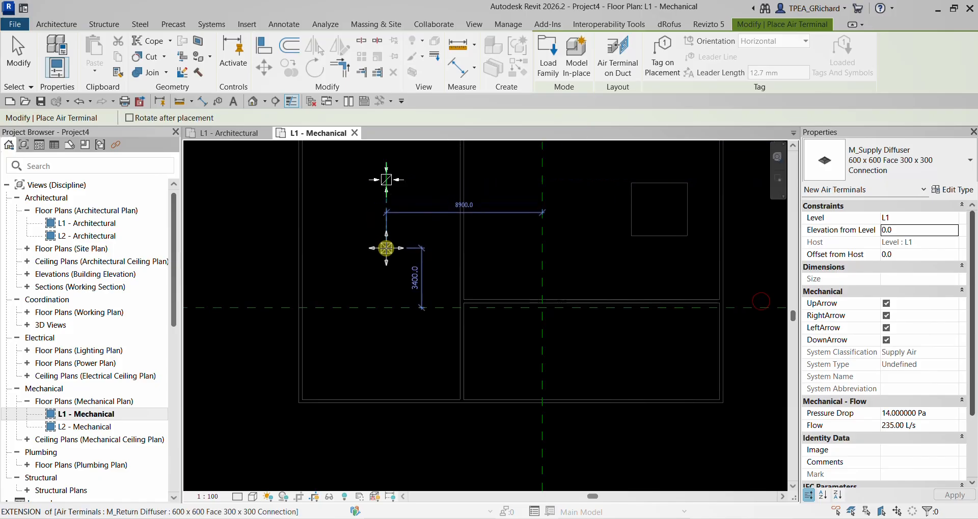
pyautogui.click(386, 248)
pyautogui.click(387, 344)
# - Place four supply diffusers in a grid in the upper right-hand room and two side by side in the lower right-hand room
pyautogui.scroll(-2, 502, 272)
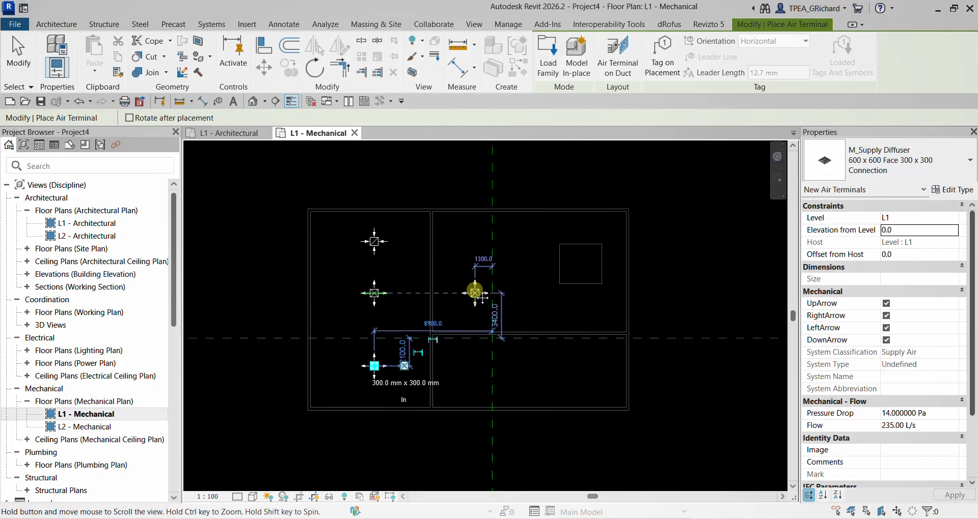
pyautogui.click(469, 242)
pyautogui.click(541, 241)
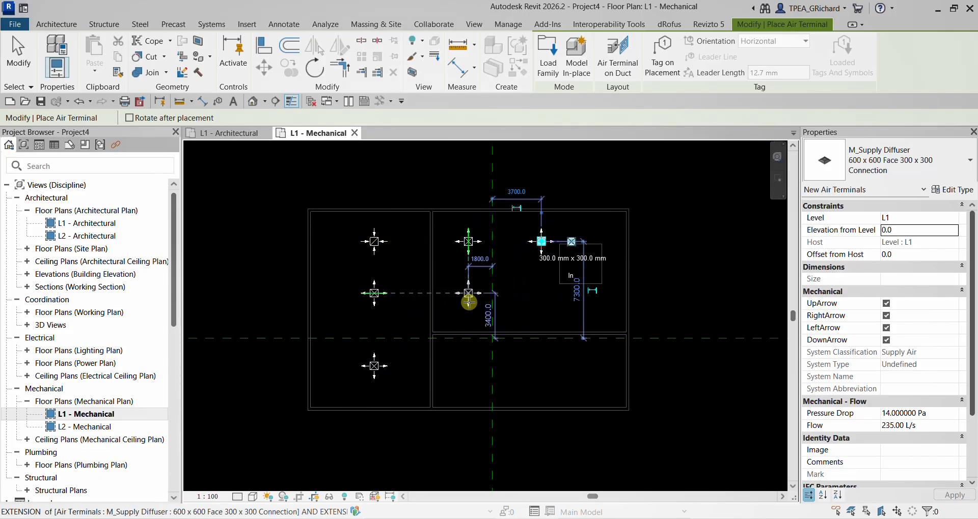
pyautogui.click(469, 304)
pyautogui.click(541, 304)
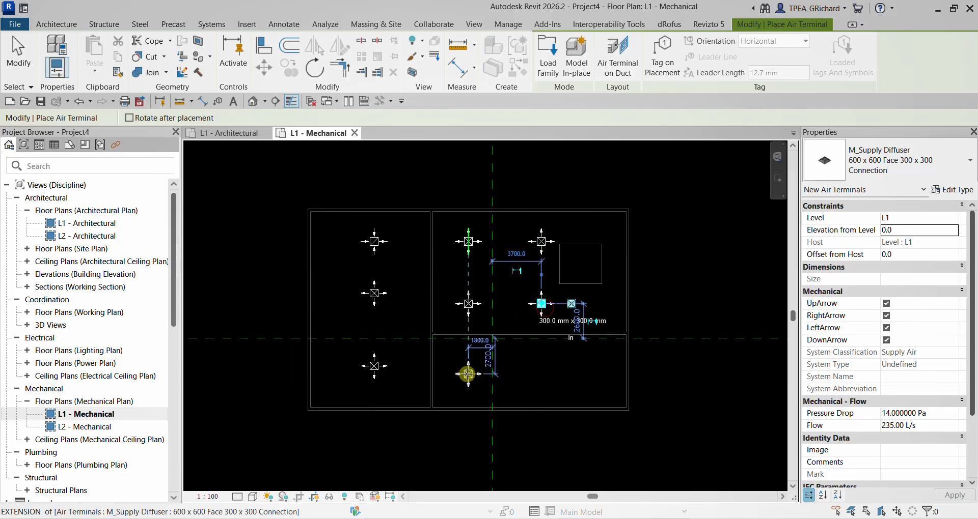
pyautogui.click(468, 367)
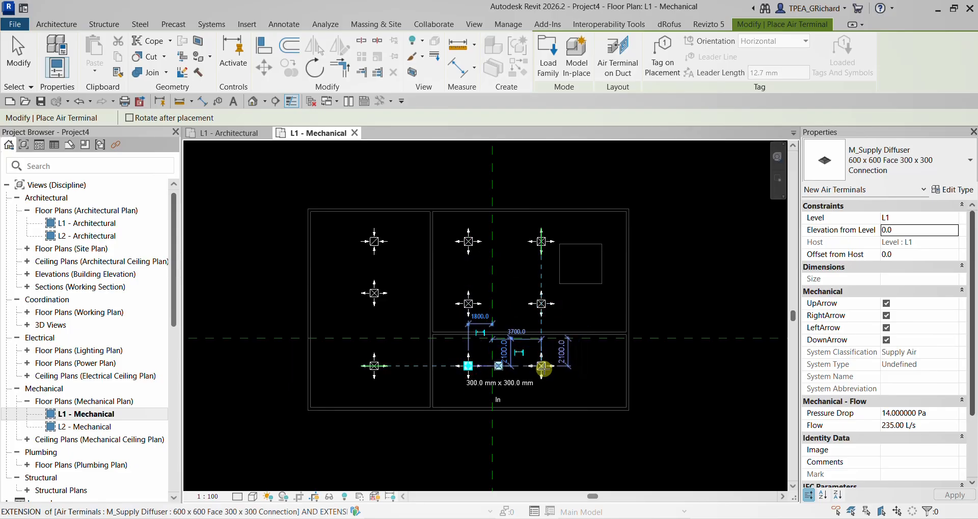
pyautogui.click(542, 366)
pyautogui.click(18, 56)
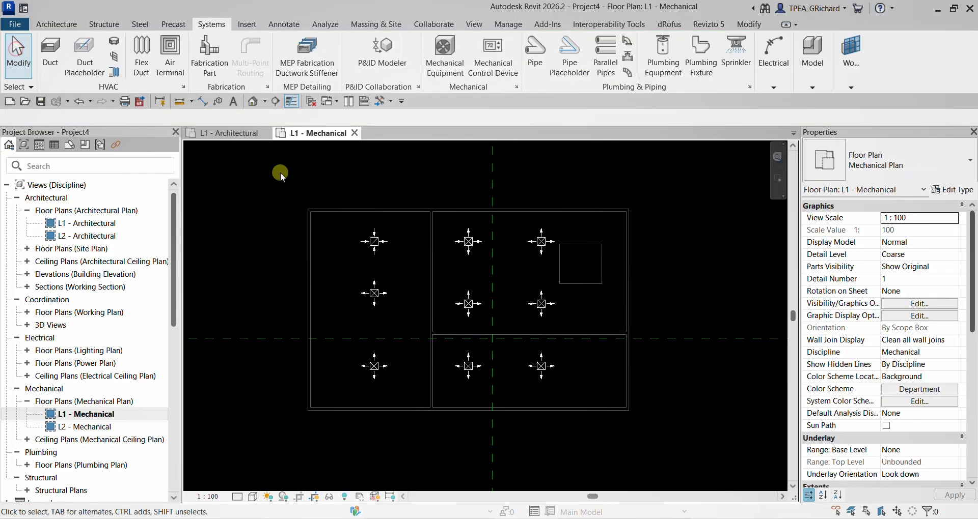
# - Open the default 3D view and hide the linked Revit models' category in it
pyautogui.click(253, 101)
pyautogui.scroll(5, 524, 366)
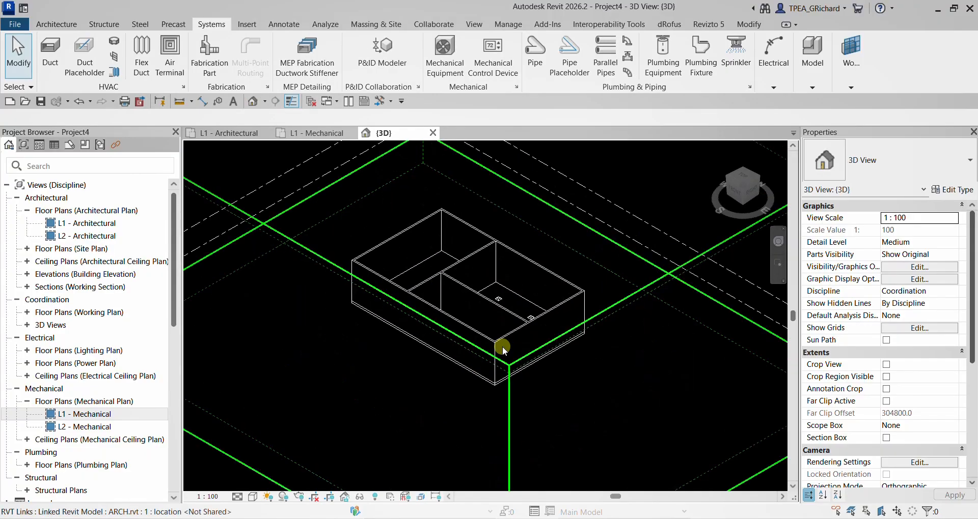
pyautogui.scroll(-8, 506, 291)
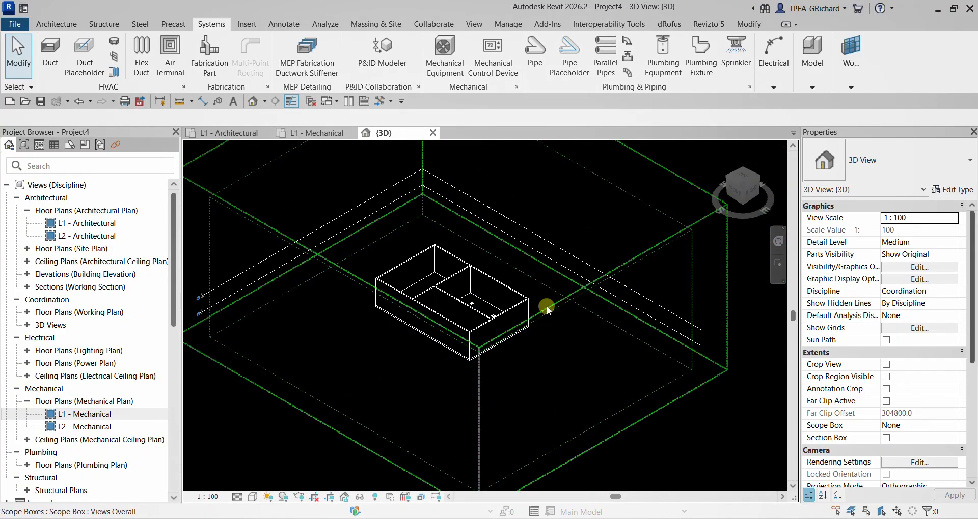
pyautogui.scroll(-2, 544, 304)
pyautogui.scroll(4, 519, 305)
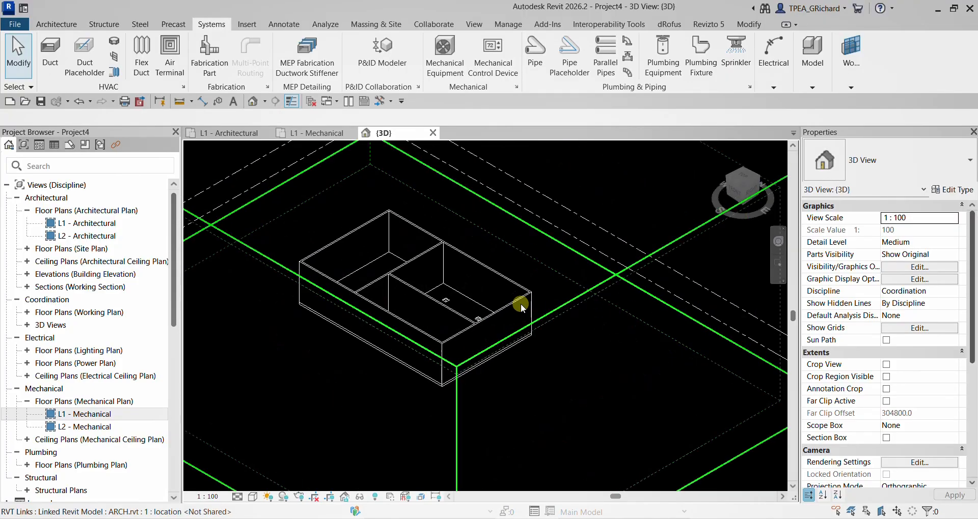
pyautogui.click(521, 301)
pyautogui.rightClick(521, 302)
pyautogui.moveTo(594, 237)
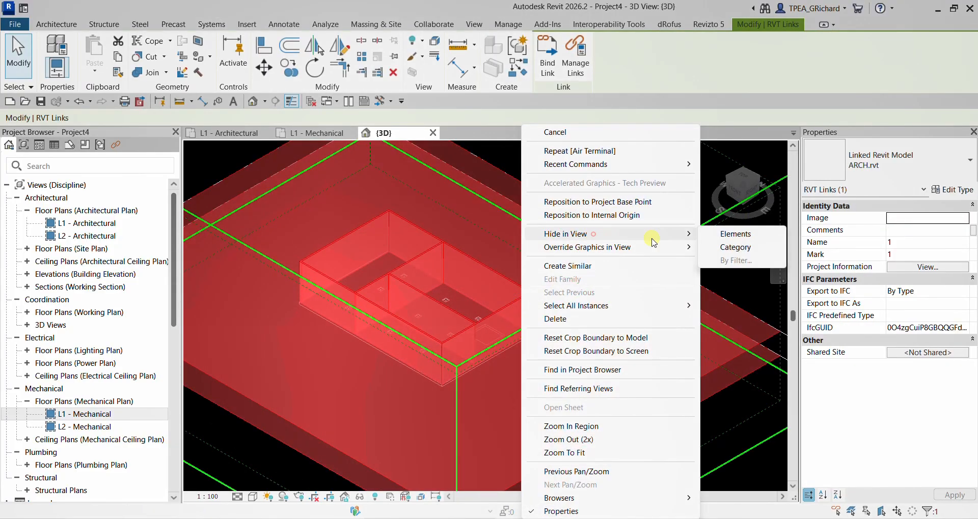
pyautogui.click(745, 248)
# - Hide the level and scope box categories in the 3D view, leaving only the air terminals
pyautogui.scroll(-2, 460, 305)
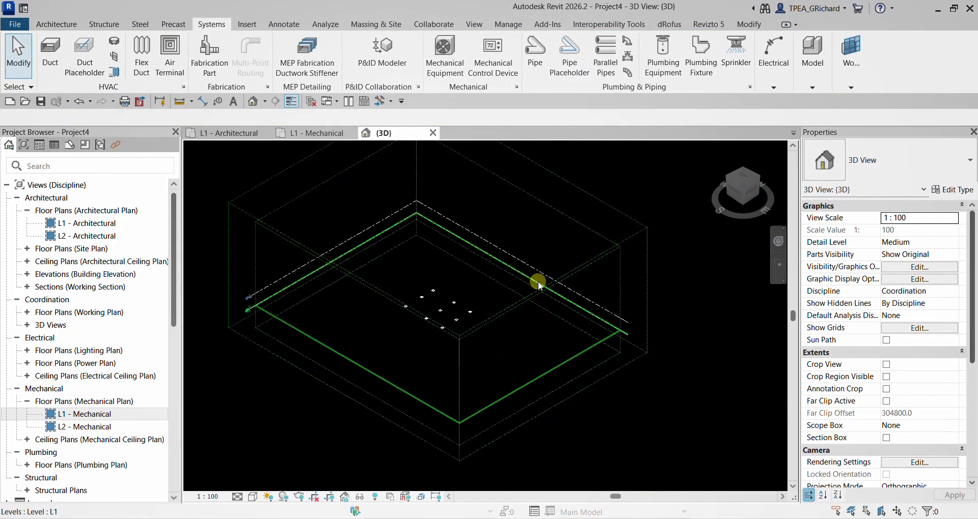
pyautogui.moveTo(661, 179); pyautogui.dragTo(490, 349)
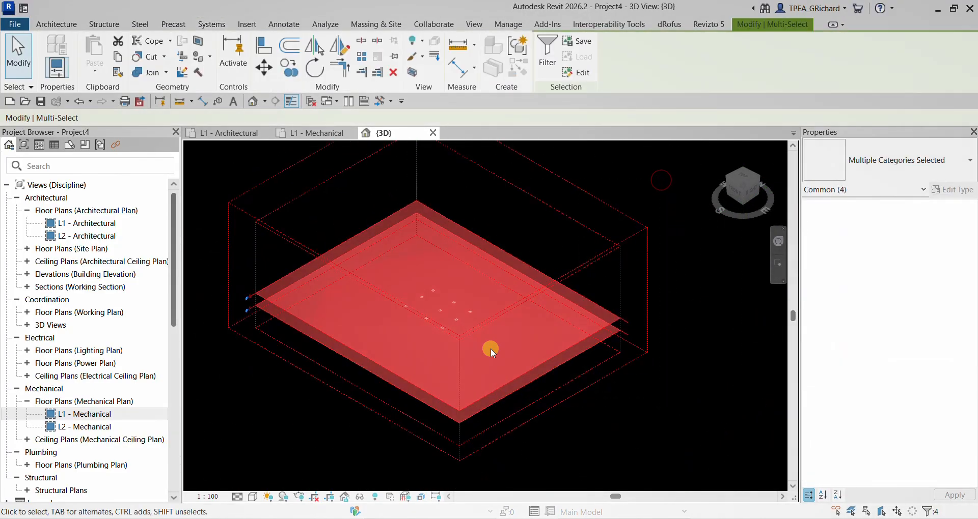
pyautogui.rightClick(530, 233)
pyautogui.moveTo(591, 227)
pyautogui.click(742, 247)
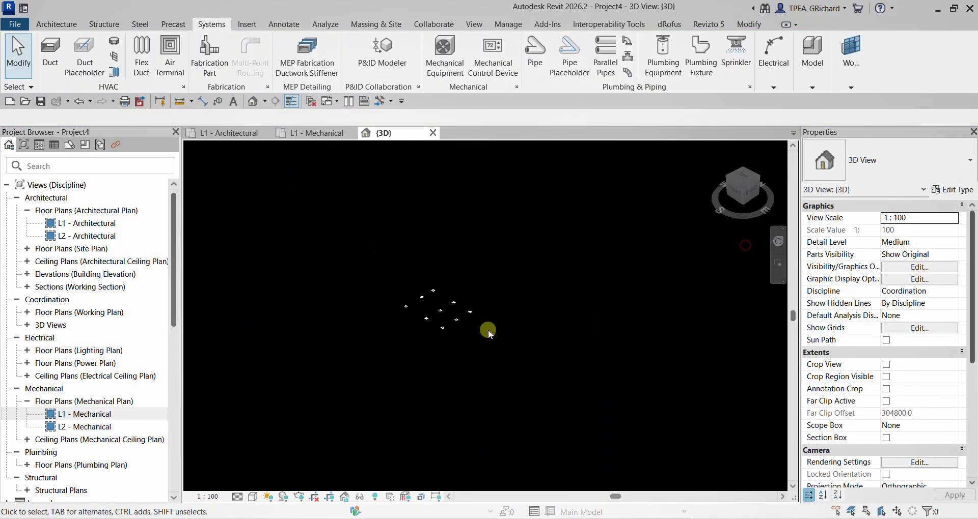
pyautogui.scroll(2, 463, 307)
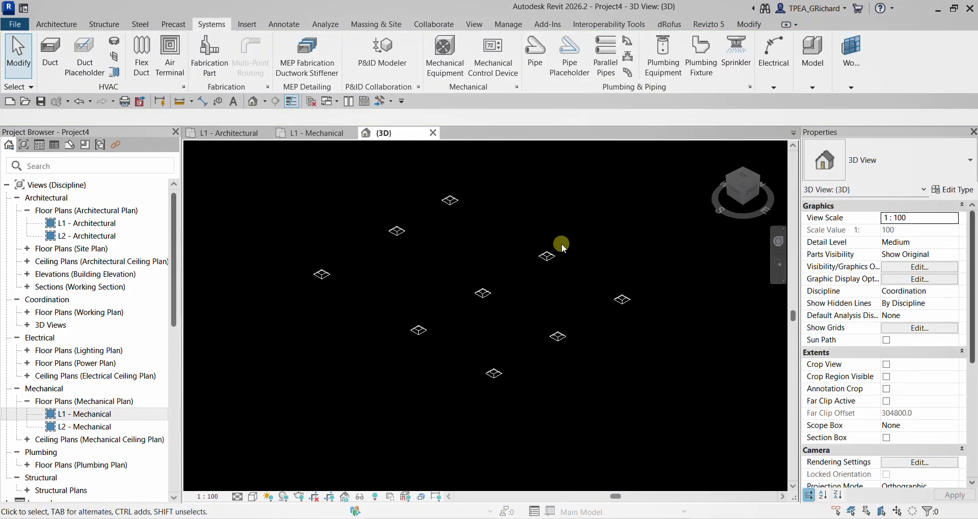
pyautogui.scroll(2, 584, 225)
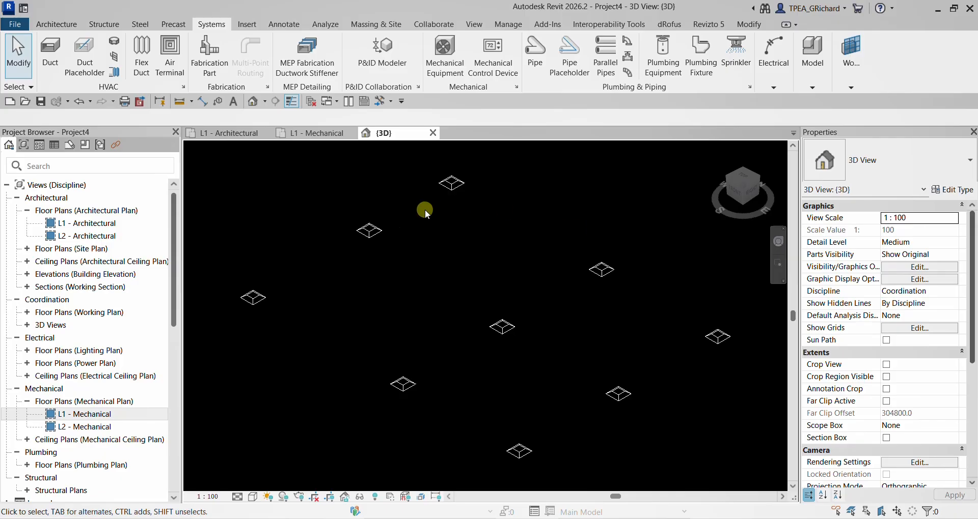
# - Save the project as MECH in the Revit folder and close it
pyautogui.click(15, 23)
pyautogui.moveTo(50, 189)
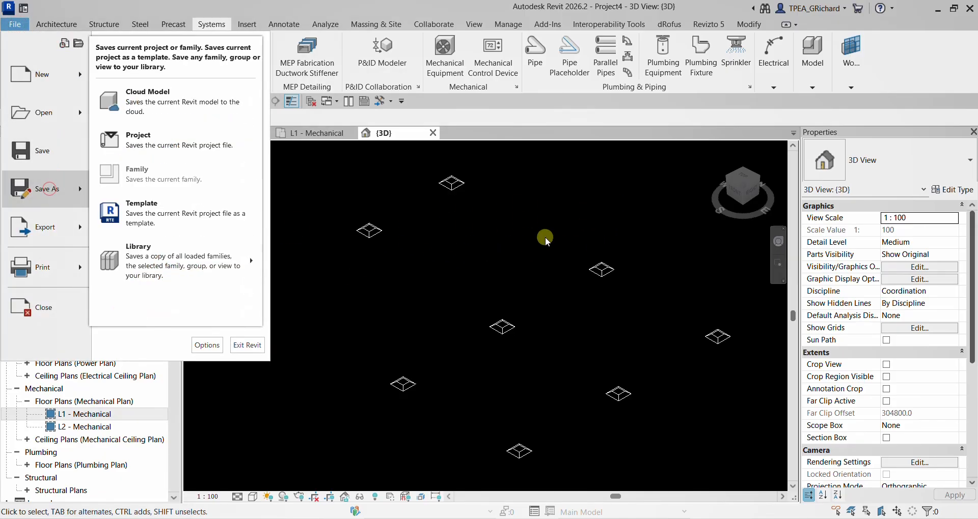
pyautogui.click(176, 134)
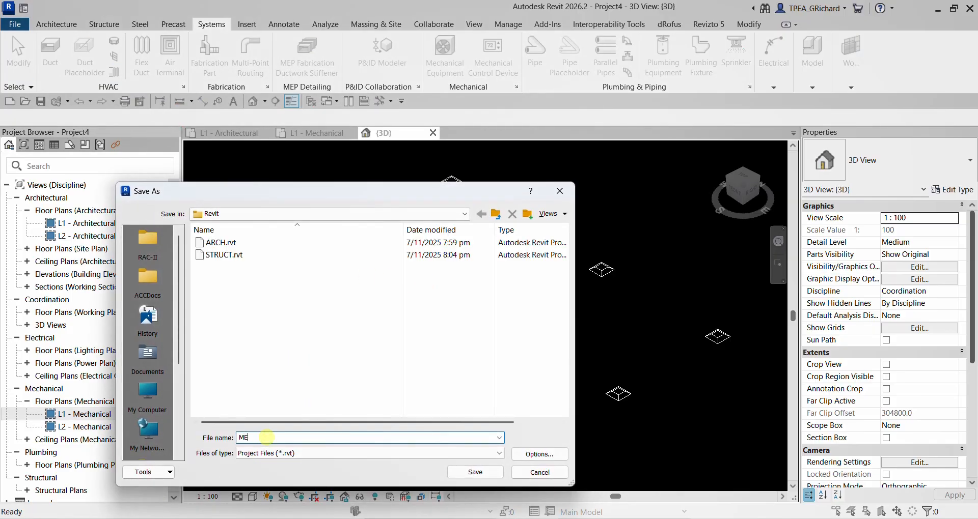
pyautogui.write('MECH')
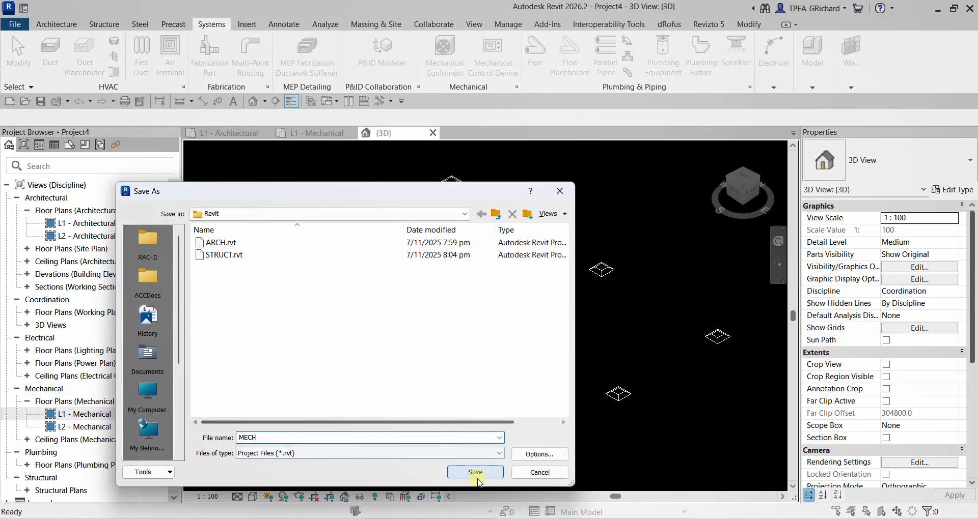
pyautogui.click(475, 472)
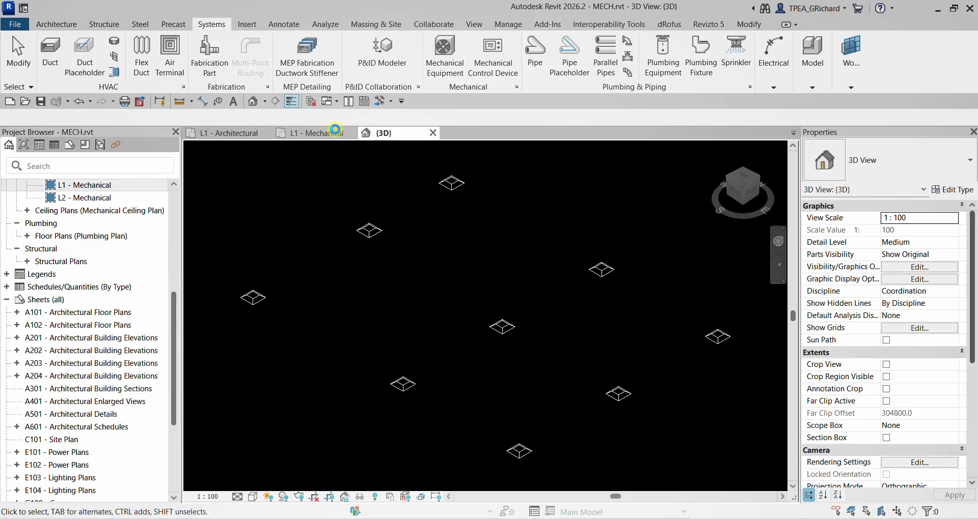
pyautogui.click(311, 102)
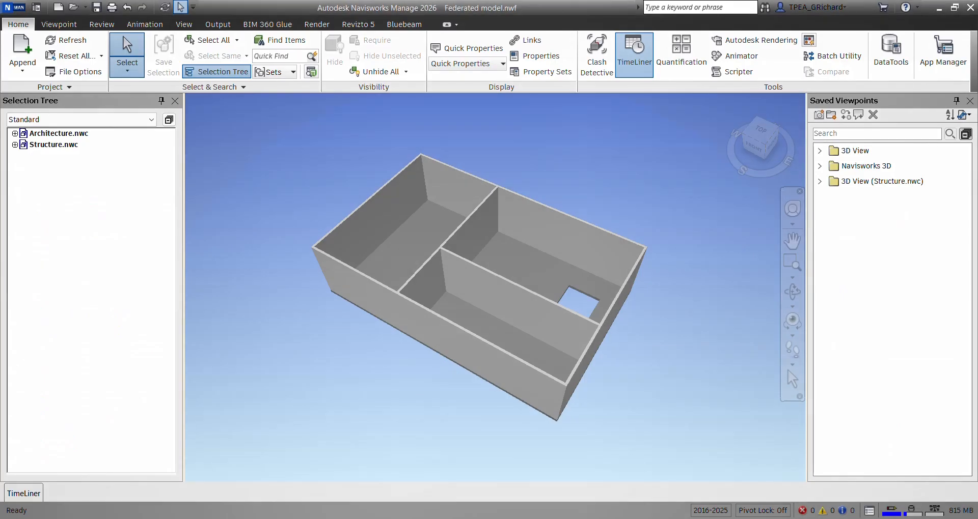
pyautogui.click(260, 138)
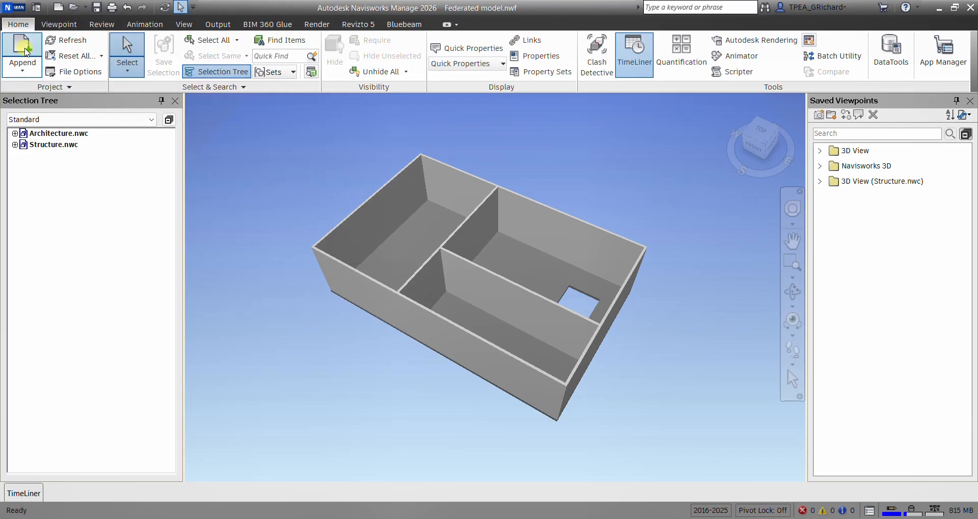
# - Append the Revit project MECH.rvt from the Exercise\Revit folder to the federated model
pyautogui.click(25, 52)
pyautogui.click(186, 35)
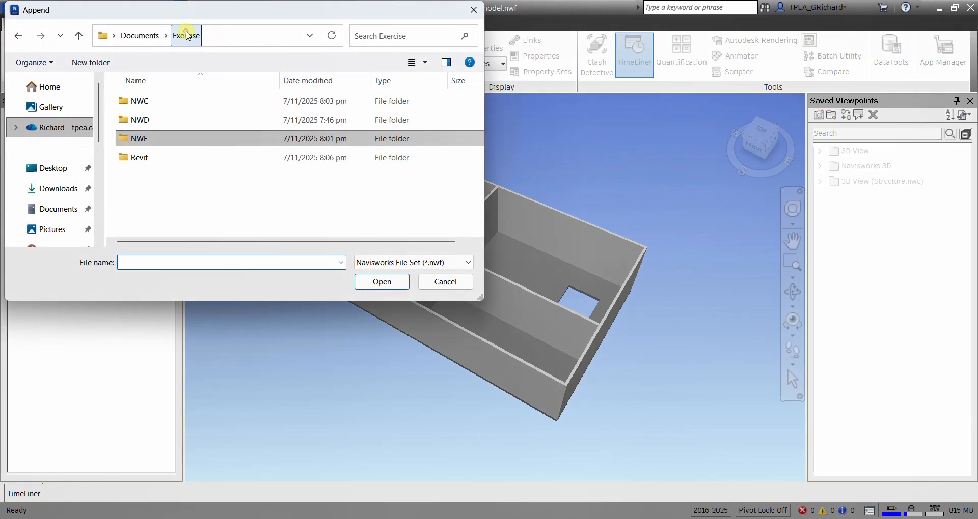
pyautogui.click(140, 158)
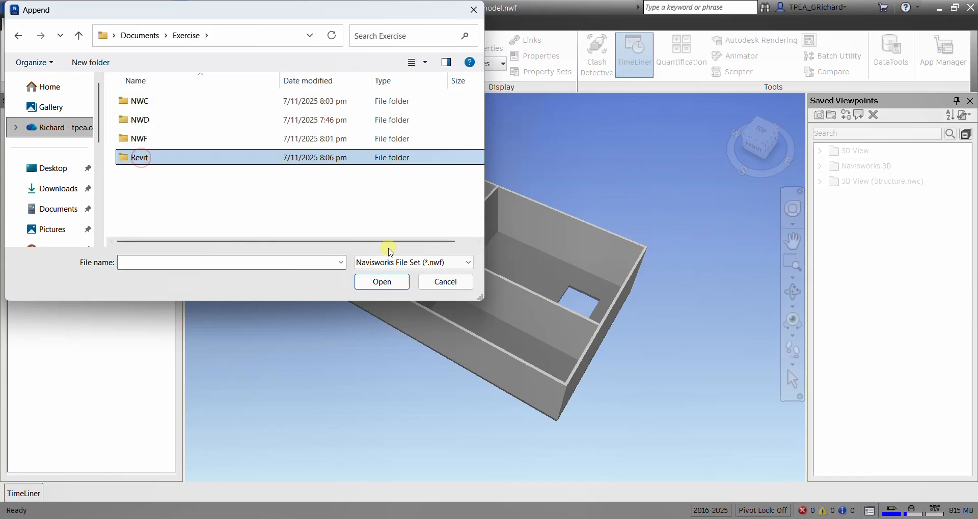
pyautogui.doubleClick(146, 161)
pyautogui.click(408, 264)
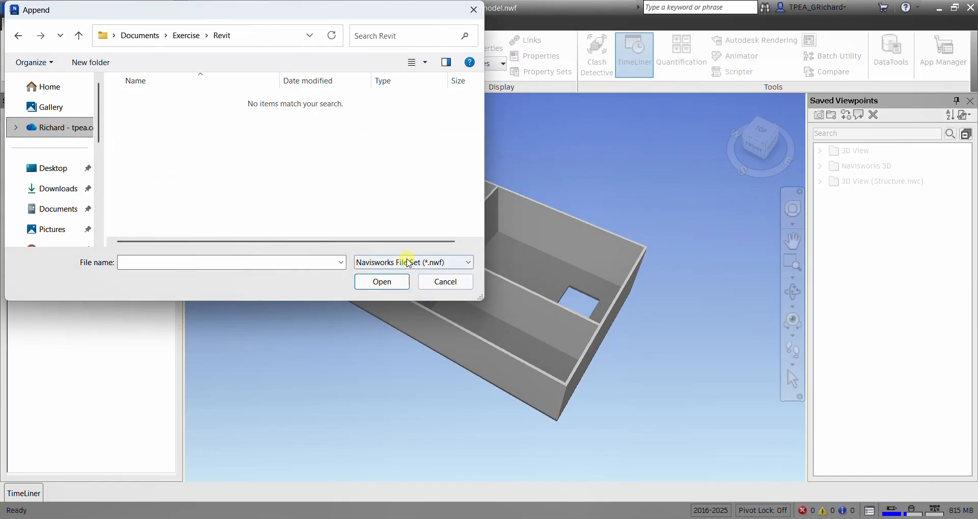
pyautogui.scroll(1, 433, 220)
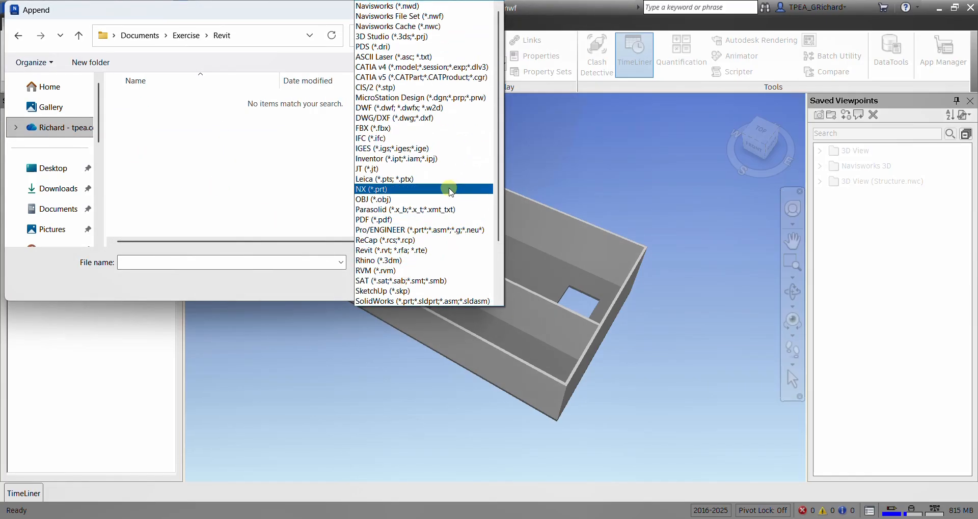
pyautogui.scroll(-2, 417, 163)
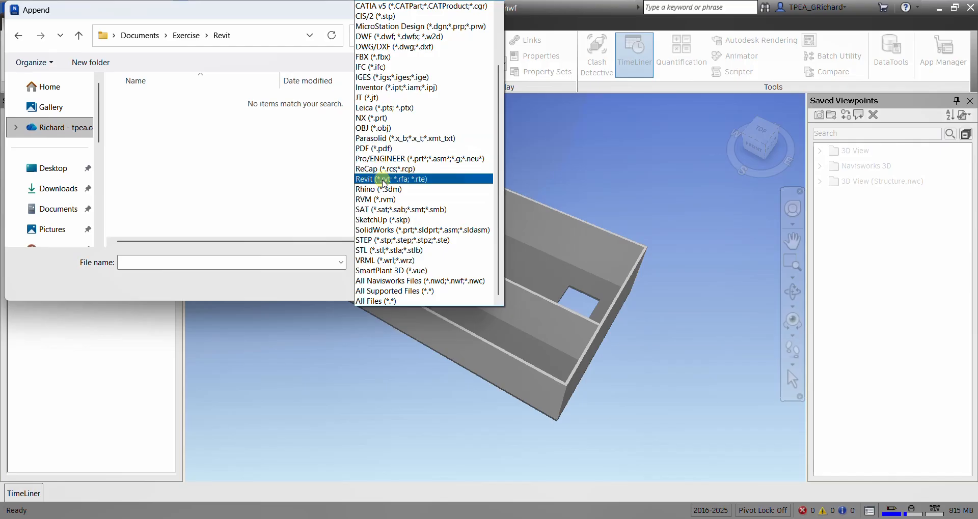
pyautogui.click(386, 180)
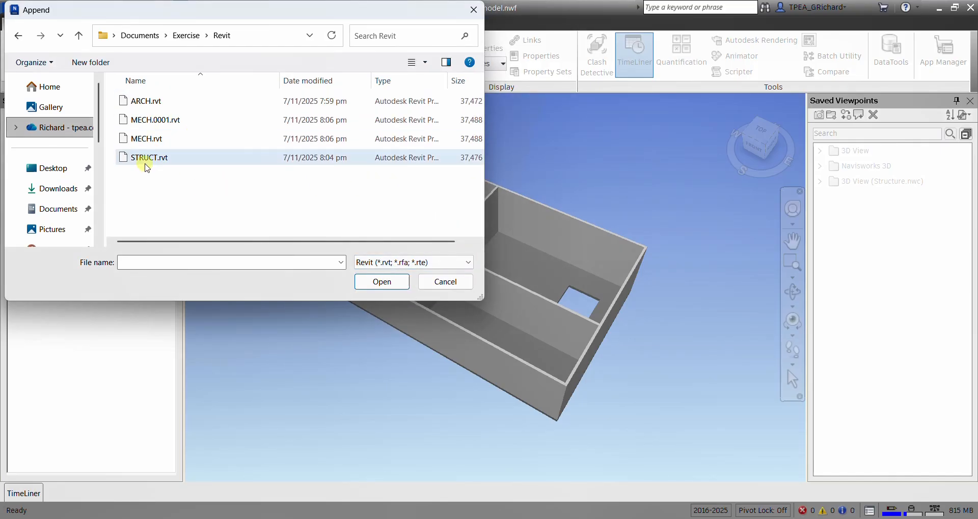
pyautogui.click(148, 139)
pyautogui.click(381, 281)
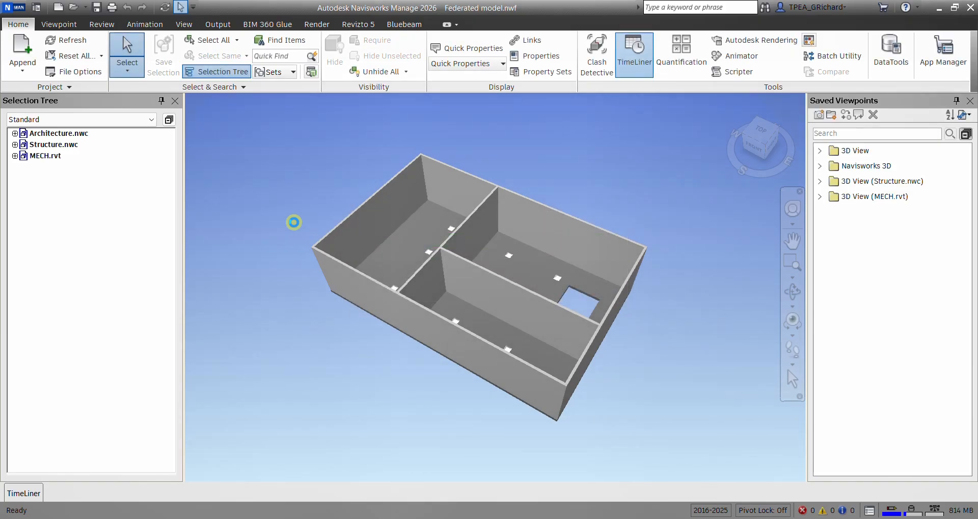
# - Examine the air terminals inside the building and highlight the architecture, structure and MECH files in turn
pyautogui.scroll(5, 536, 255)
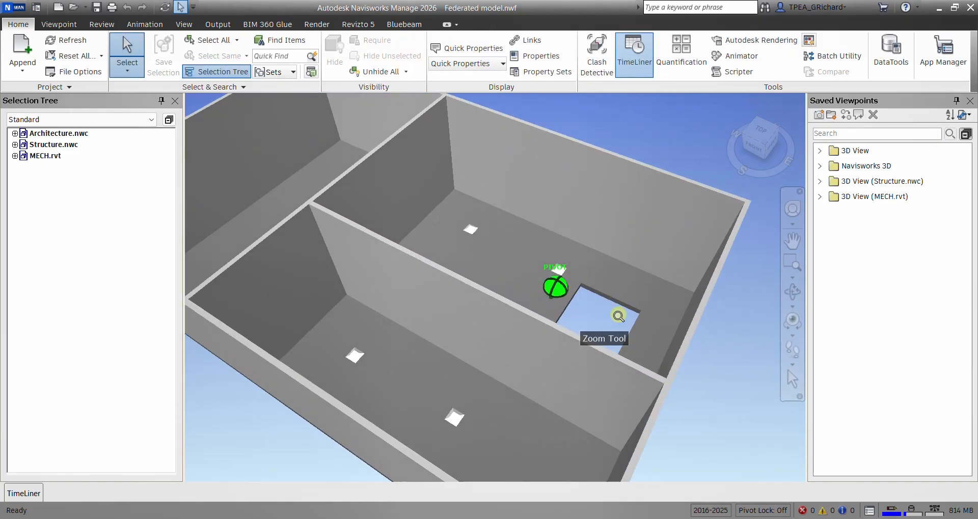
pyautogui.moveTo(725, 353)
pyautogui.keyDown('shift'); pyautogui.mouseDown(button='middle')
pyautogui.moveTo(679, 330)
pyautogui.moveTo(587, 329)
pyautogui.moveTo(540, 346)
pyautogui.moveTo(615, 375)
pyautogui.moveTo(720, 334)
pyautogui.moveTo(733, 345)
pyautogui.moveTo(626, 275)
pyautogui.moveTo(579, 283)
pyautogui.moveTo(609, 302)
pyautogui.mouseUp(button='middle'); pyautogui.keyUp('shift')
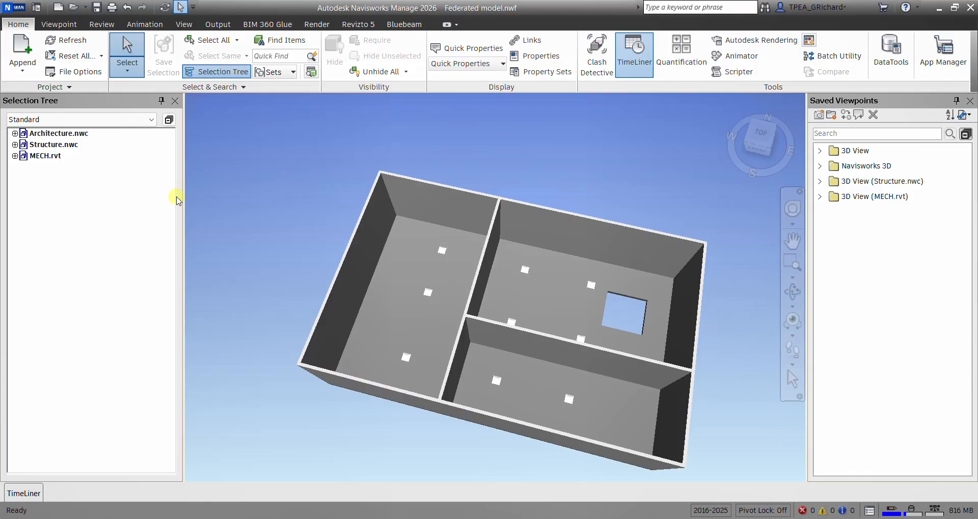
pyautogui.click(84, 134)
pyautogui.click(76, 145)
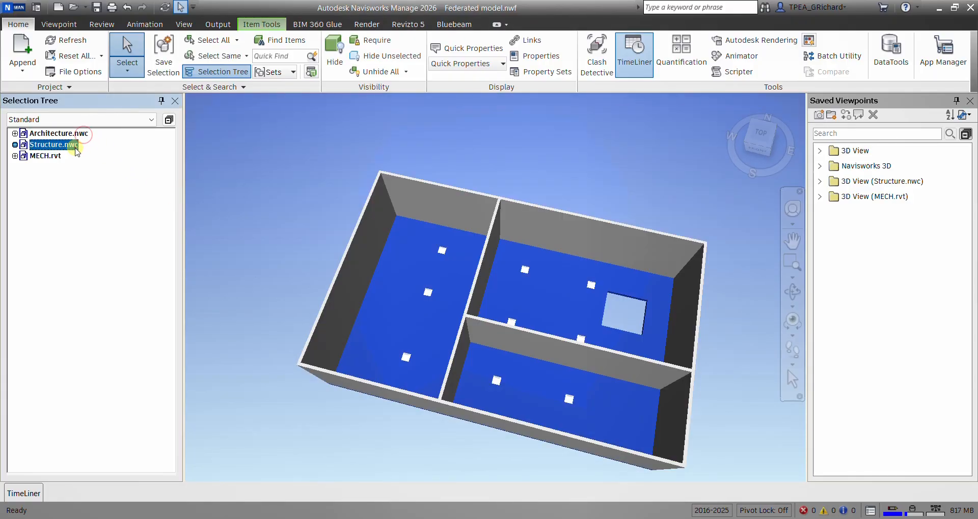
pyautogui.click(57, 156)
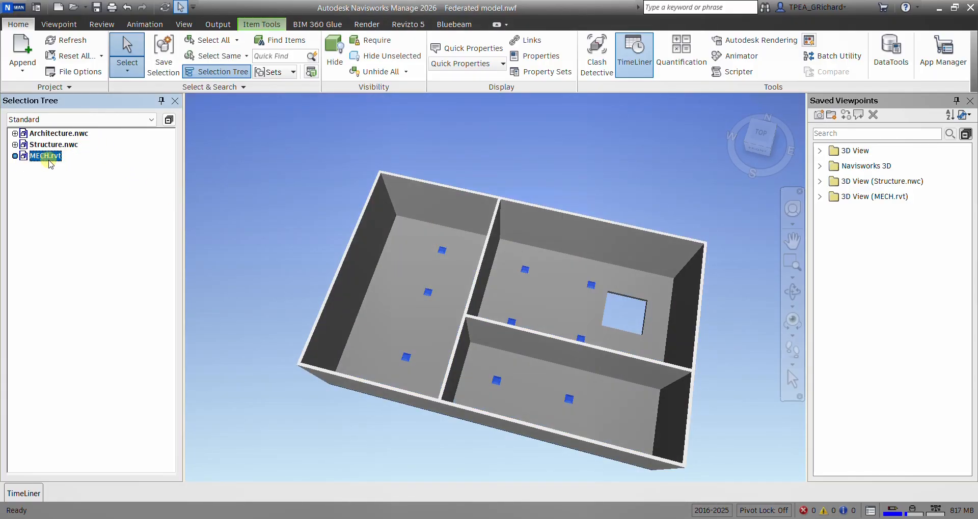
pyautogui.click(255, 185)
# - Switch to the MECH project in Revit and set all nine air terminals' elevation from level to 2000 mm
pyautogui.scroll(-4, 270, 181)
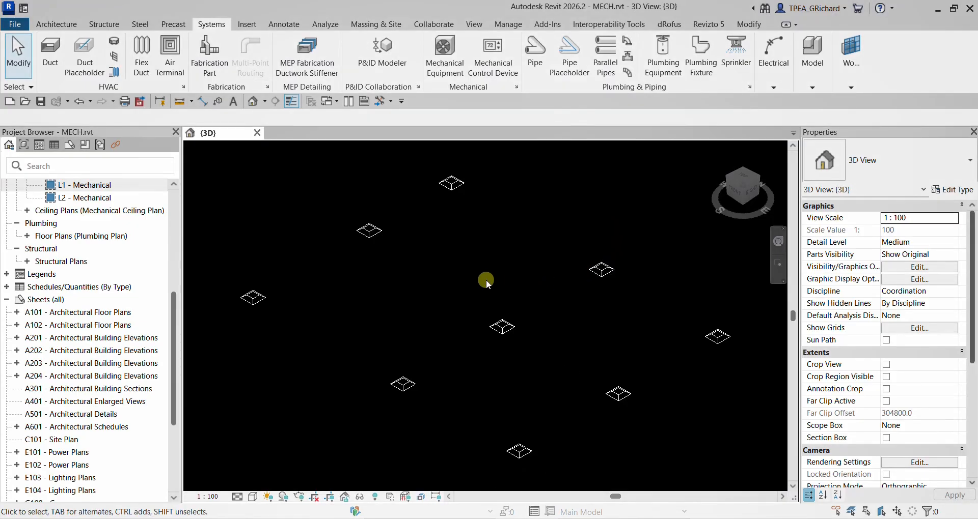
pyautogui.scroll(-3, 486, 279)
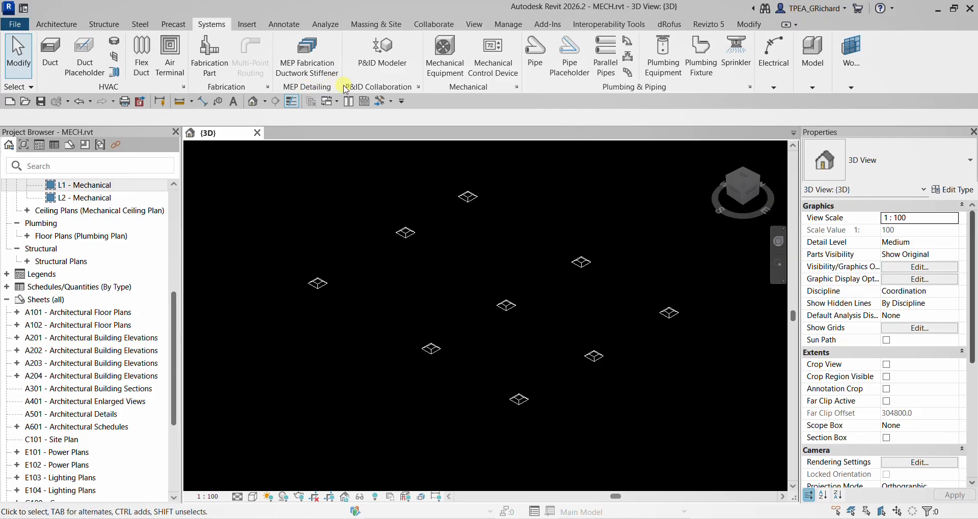
pyautogui.scroll(-3, 424, 249)
pyautogui.moveTo(335, 196); pyautogui.dragTo(619, 391)
pyautogui.click(740, 196)
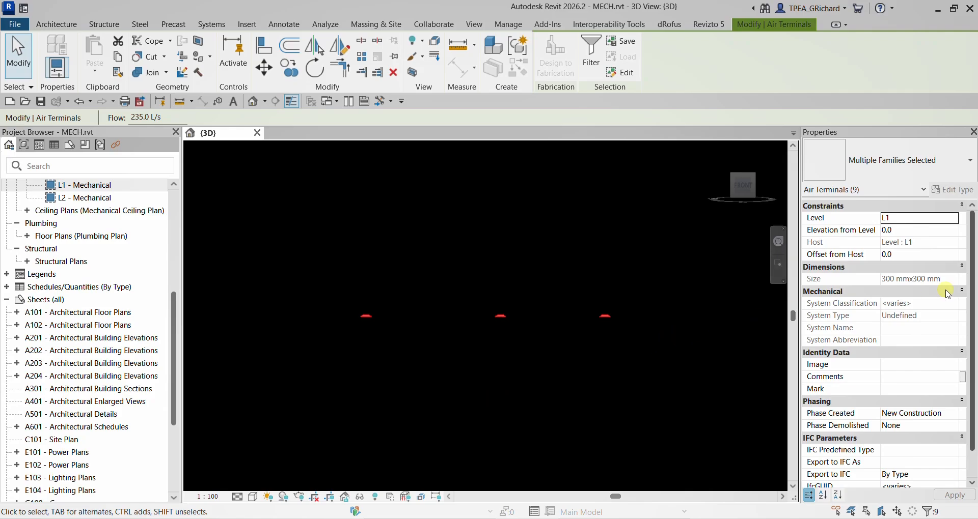
pyautogui.click(905, 231)
pyautogui.write('200')
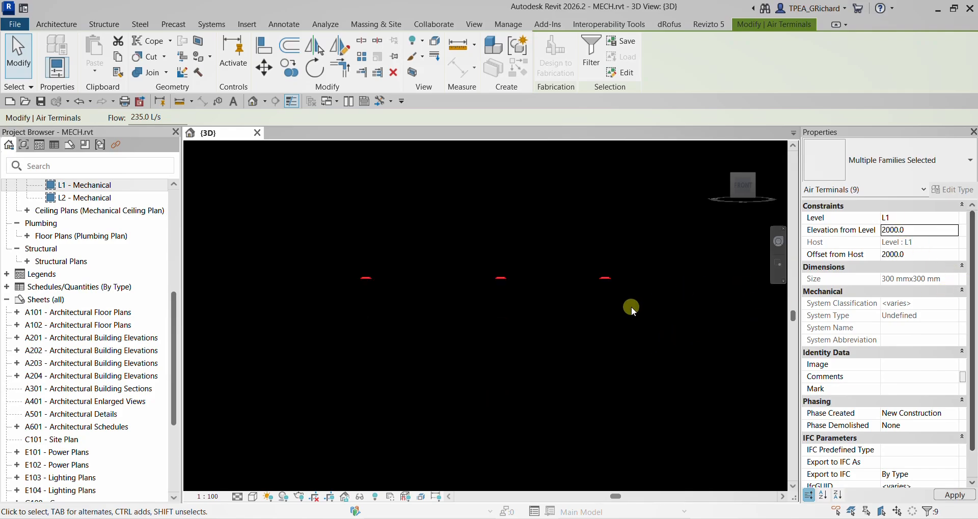
pyautogui.click(591, 332)
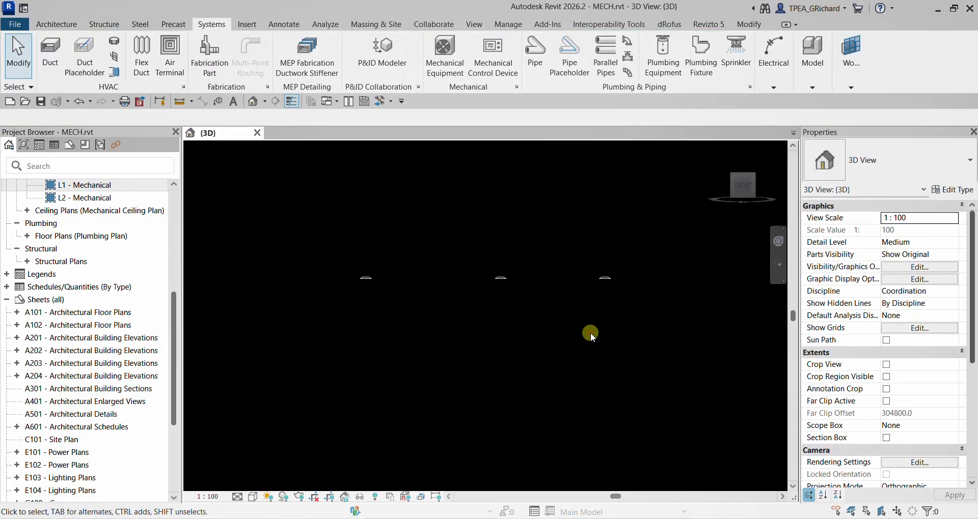
# - From the top view, draw a straight rectangular duct about 12600 mm long between the upper two rows of air terminals
pyautogui.keyDown('shift'); pyautogui.moveTo(628, 274); pyautogui.dragTo(581, 353, button='middle'); pyautogui.keyUp('shift')
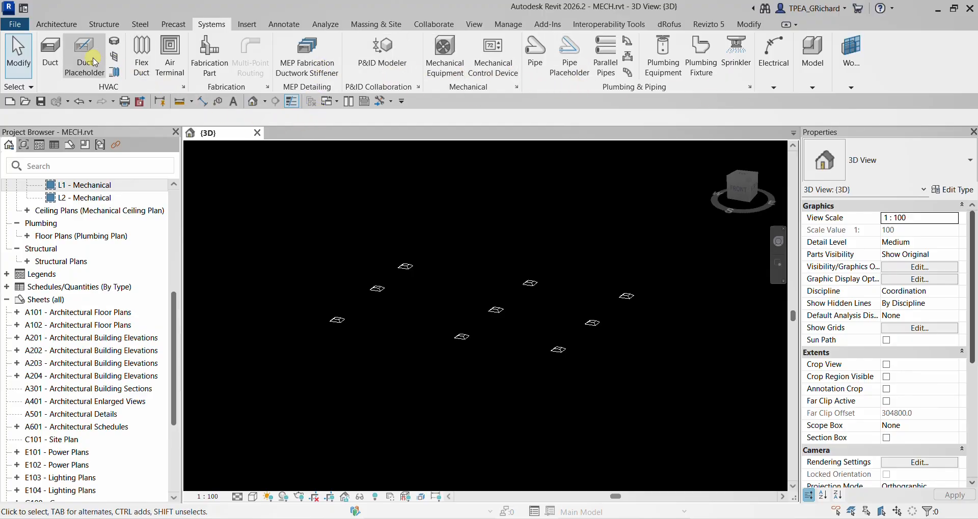
pyautogui.click(50, 53)
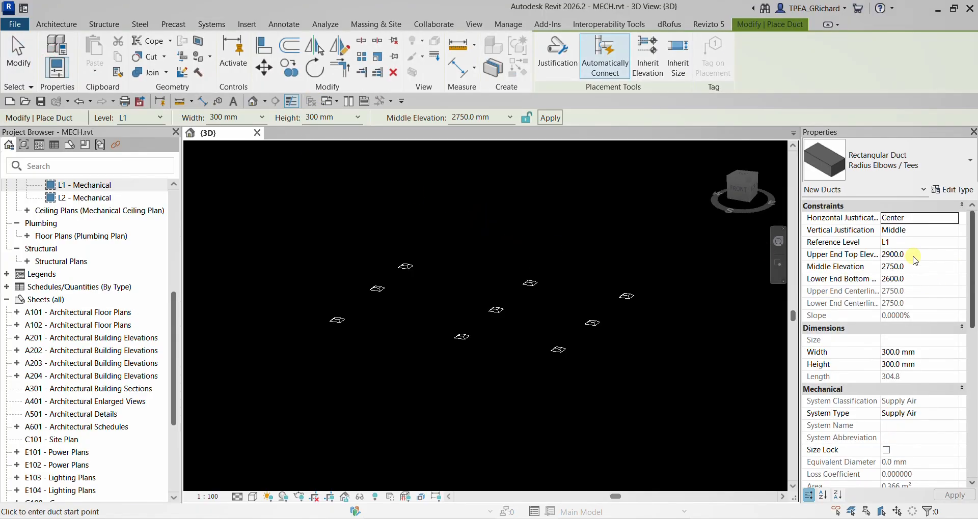
pyautogui.keyDown('shift'); pyautogui.moveTo(552, 247); pyautogui.dragTo(594, 430, button='middle'); pyautogui.keyUp('shift')
pyautogui.click(742, 186)
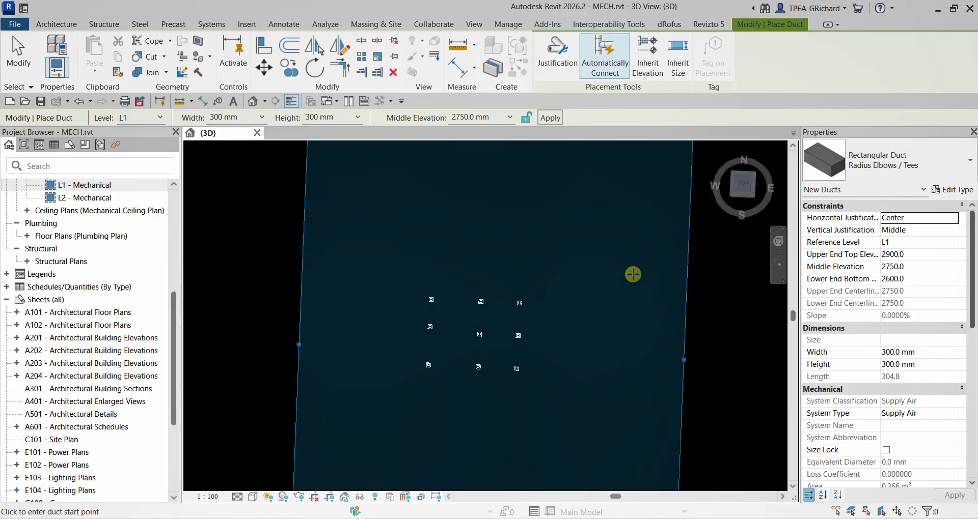
pyautogui.scroll(5, 437, 351)
pyautogui.click(385, 265)
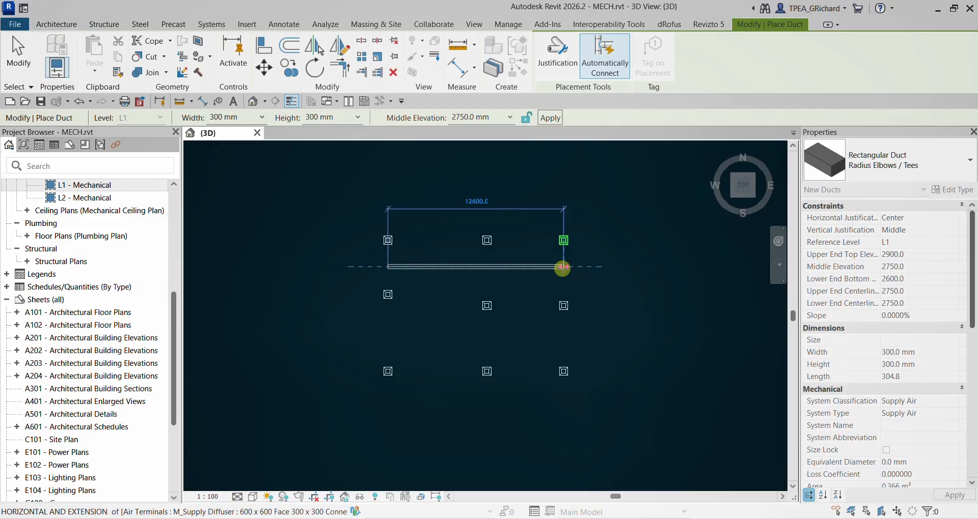
pyautogui.click(562, 266)
pyautogui.press('Escape')
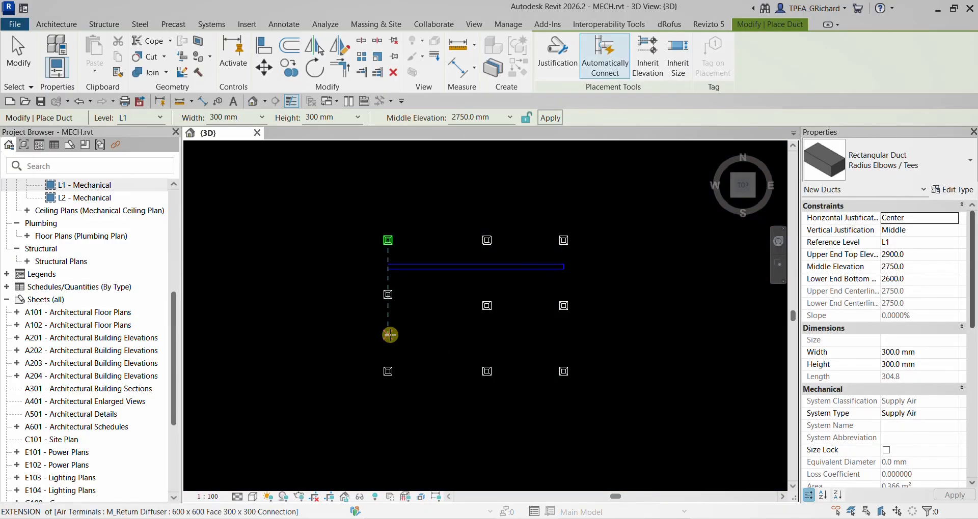
pyautogui.click(389, 334)
pyautogui.click(567, 342)
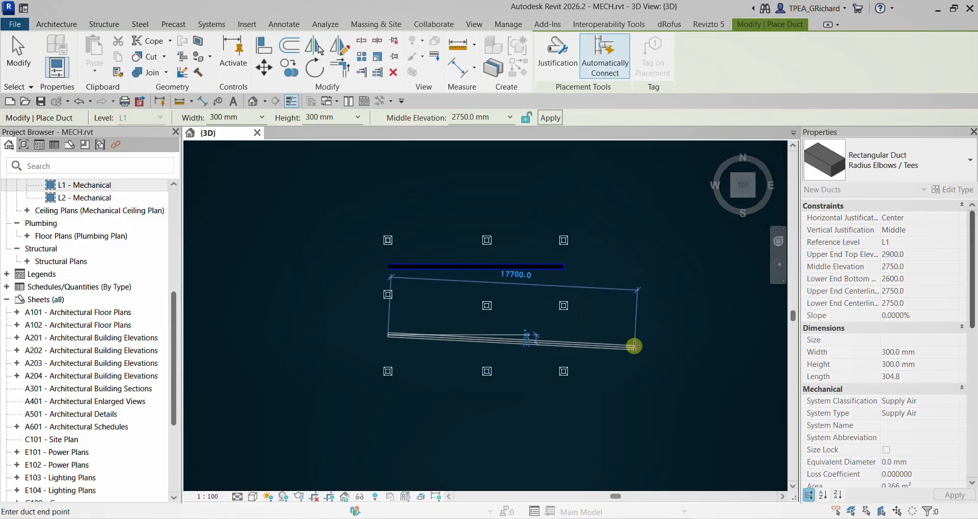
pyautogui.press('Escape')
pyautogui.press('Escape')
pyautogui.click(563, 343)
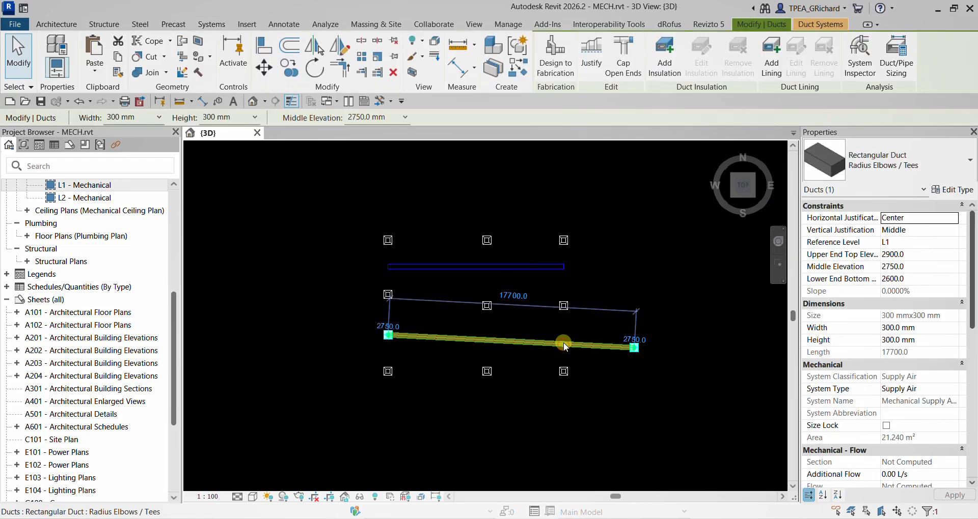
pyautogui.press('Delete')
# - Create a similar horizontal duct about 20800 mm long between the middle and lower rows, extending beyond the terminals at both ends
pyautogui.click(413, 267)
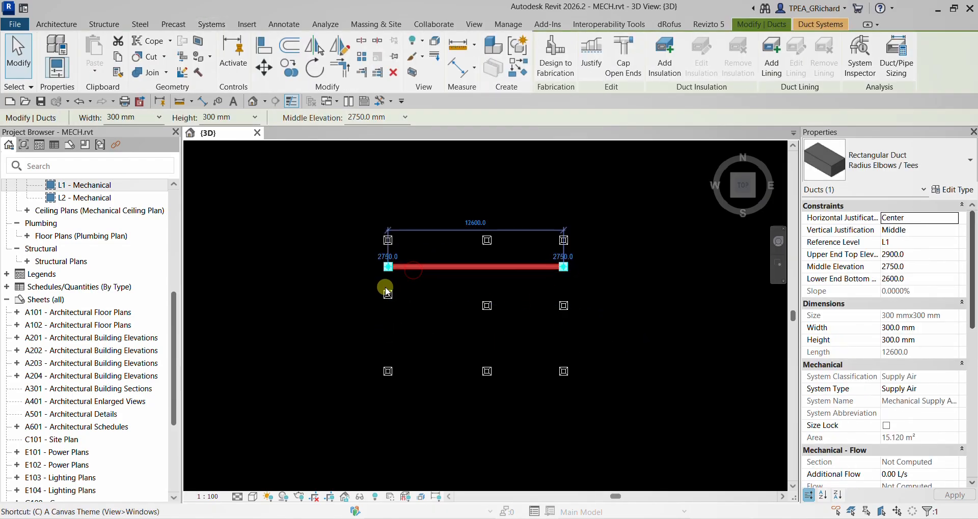
pyautogui.press('c')
pyautogui.press('s')
pyautogui.click(347, 335)
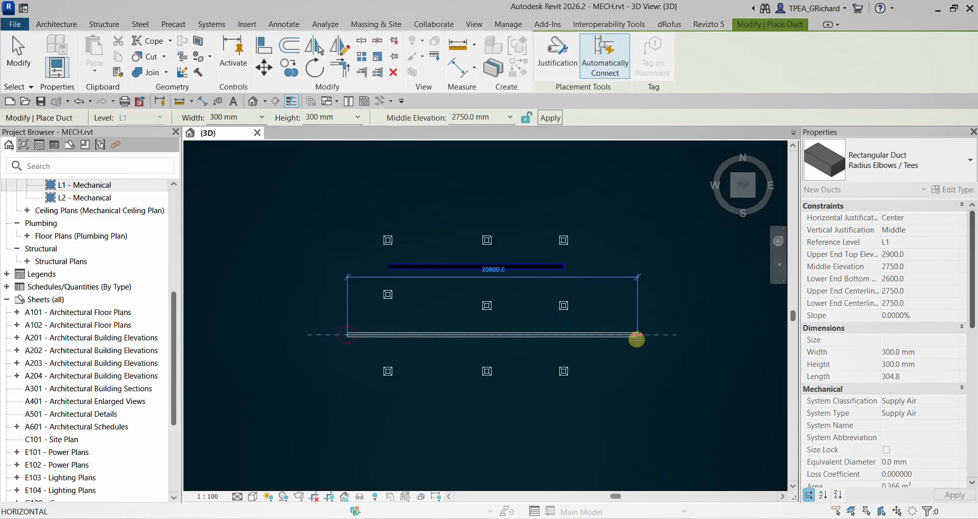
pyautogui.press('Escape')
pyautogui.press('Escape')
# - Connect the leftmost supply diffuser of the middle row into the long lower duct
pyautogui.scroll(3, 396, 304)
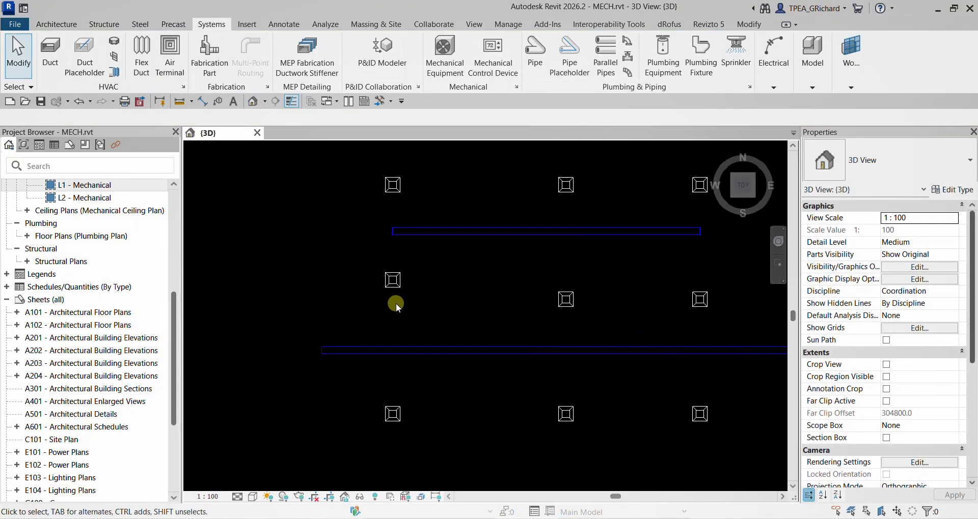
pyautogui.click(399, 292)
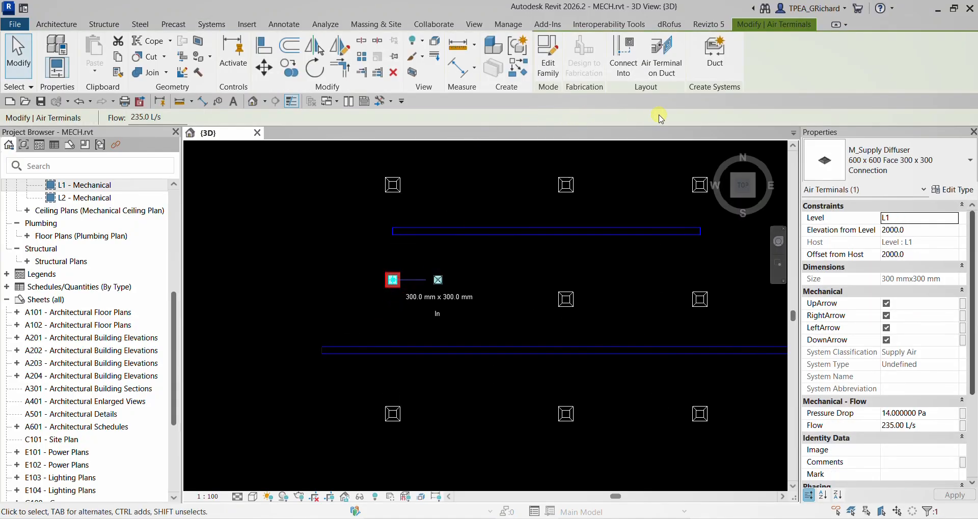
pyautogui.click(623, 55)
pyautogui.click(390, 345)
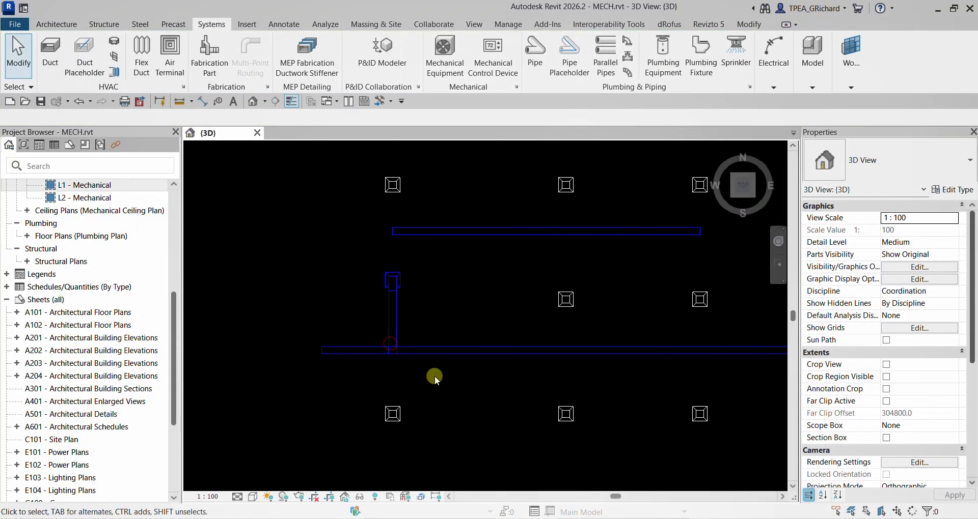
# - Move the leftmost diffuser of the lower row to the right and connect it into the long duct
pyautogui.scroll(-1, 424, 423)
pyautogui.scroll(3, 399, 425)
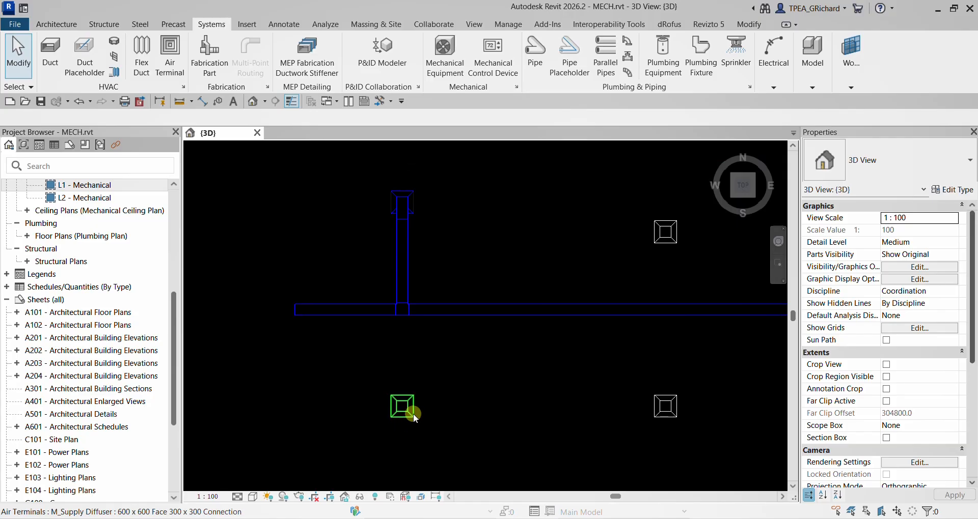
pyautogui.moveTo(413, 413); pyautogui.dragTo(486, 415)
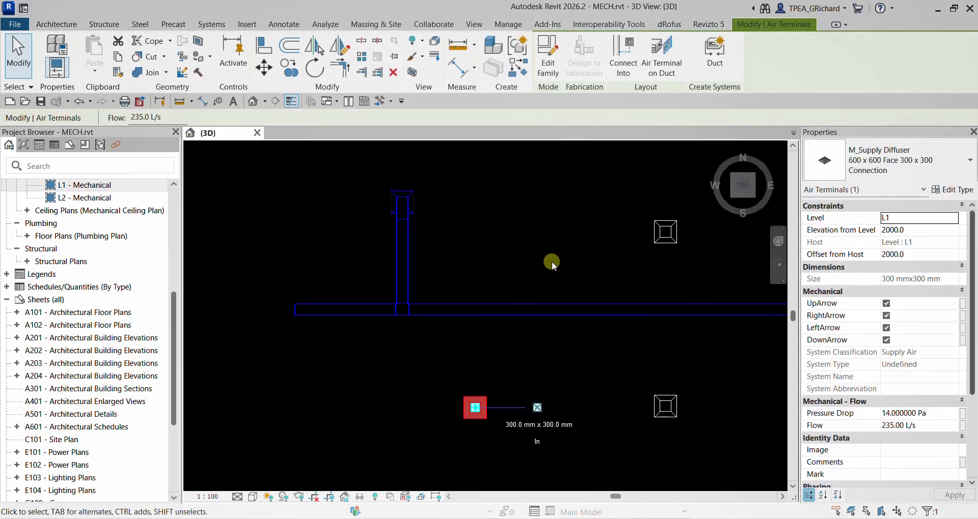
pyautogui.click(625, 70)
pyautogui.click(461, 311)
# - Connect the central supply diffuser of the lower row into the long duct
pyautogui.click(669, 411)
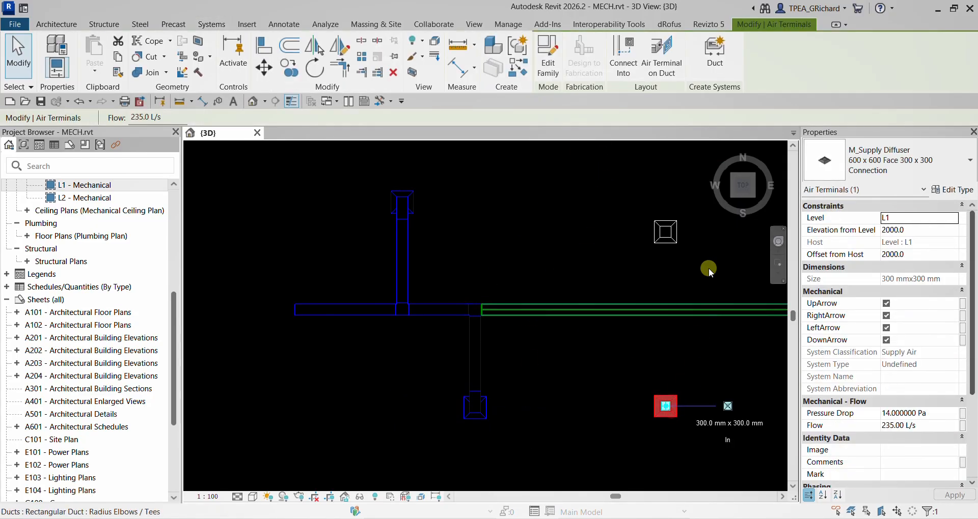
pyautogui.click(624, 62)
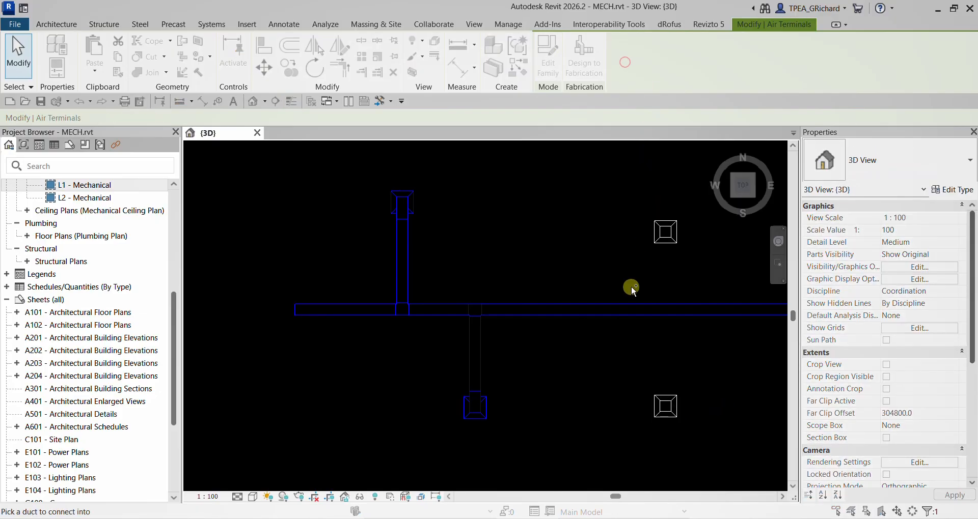
pyautogui.click(641, 312)
# - Move the central diffuser of the middle row to the right and connect it into the long duct from above
pyautogui.scroll(-2, 634, 308)
pyautogui.moveTo(616, 296); pyautogui.dragTo(356, 273, button='middle')
pyautogui.click(403, 240)
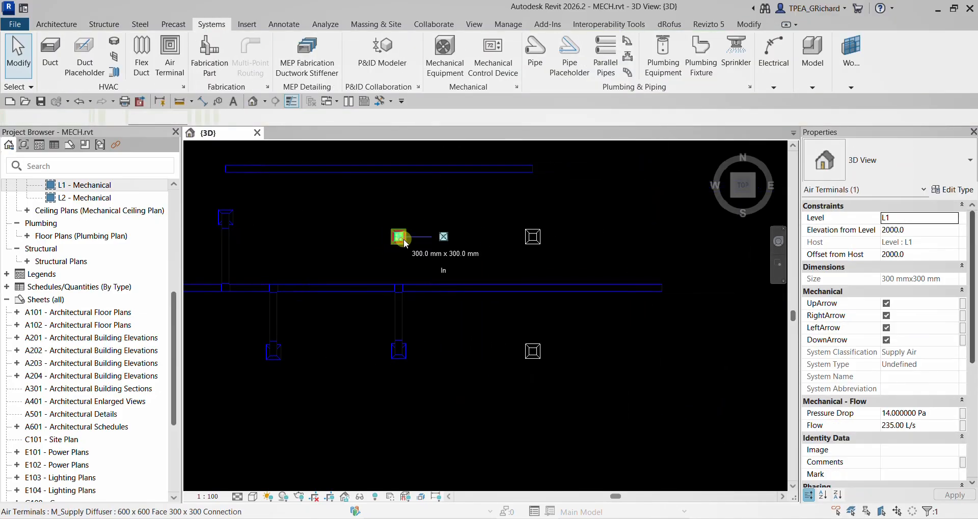
pyautogui.moveTo(403, 240); pyautogui.dragTo(448, 232)
pyautogui.click(632, 56)
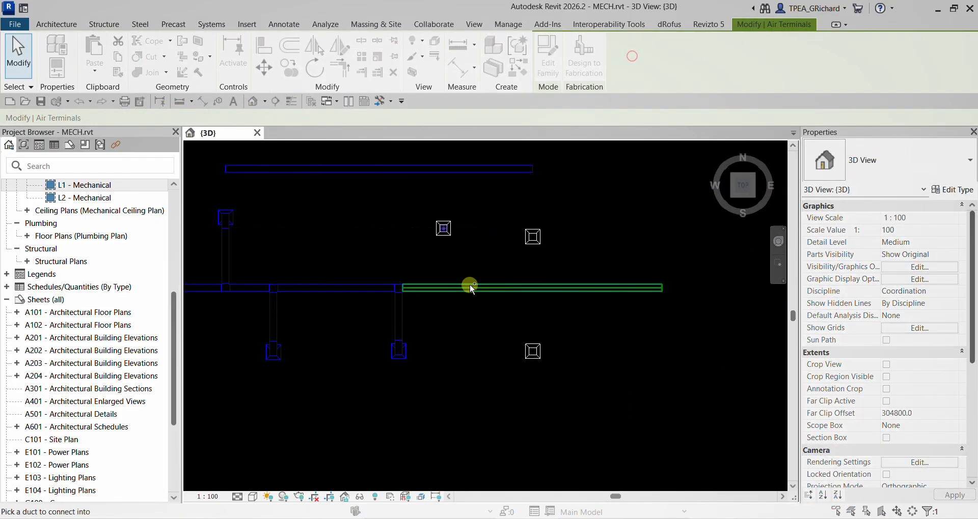
pyautogui.click(461, 289)
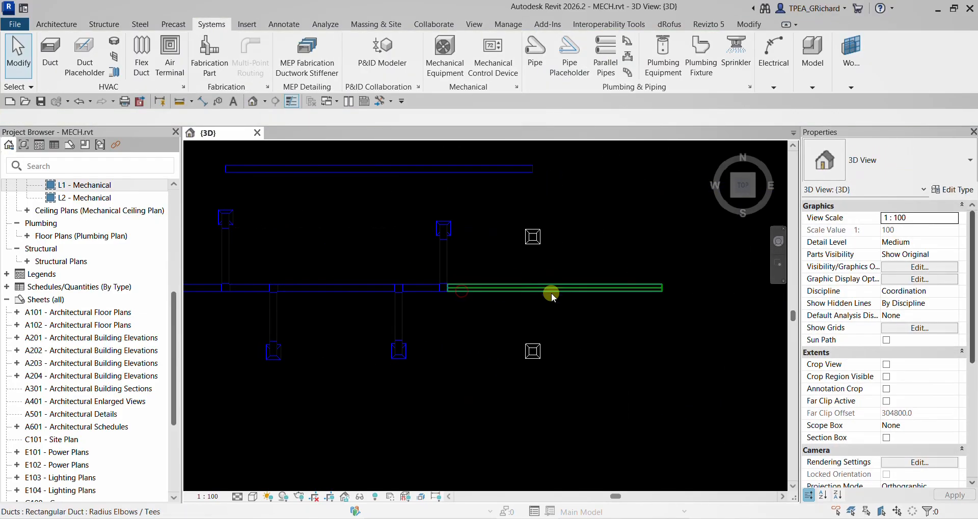
# - Connect the rightmost supply diffuser of the lower row into the long lower duct
pyautogui.click(532, 350)
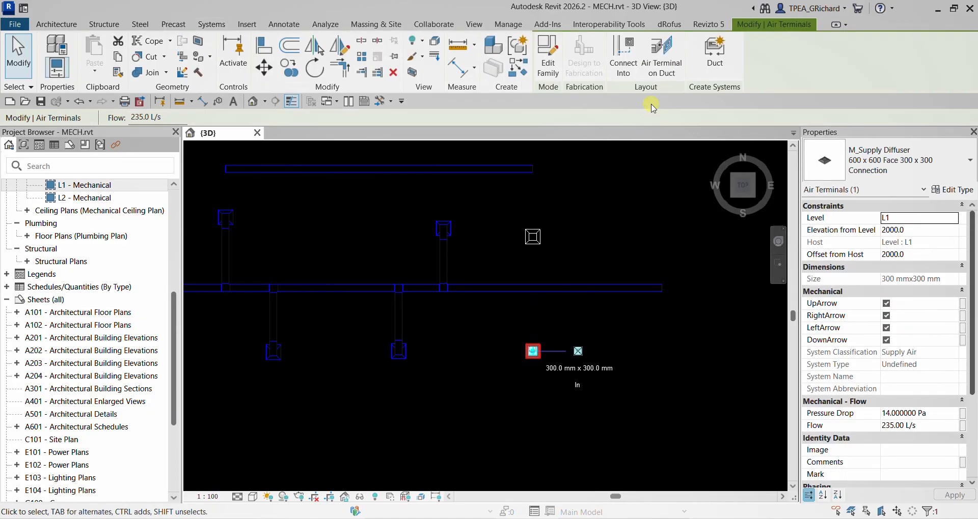
pyautogui.click(633, 63)
pyautogui.click(557, 283)
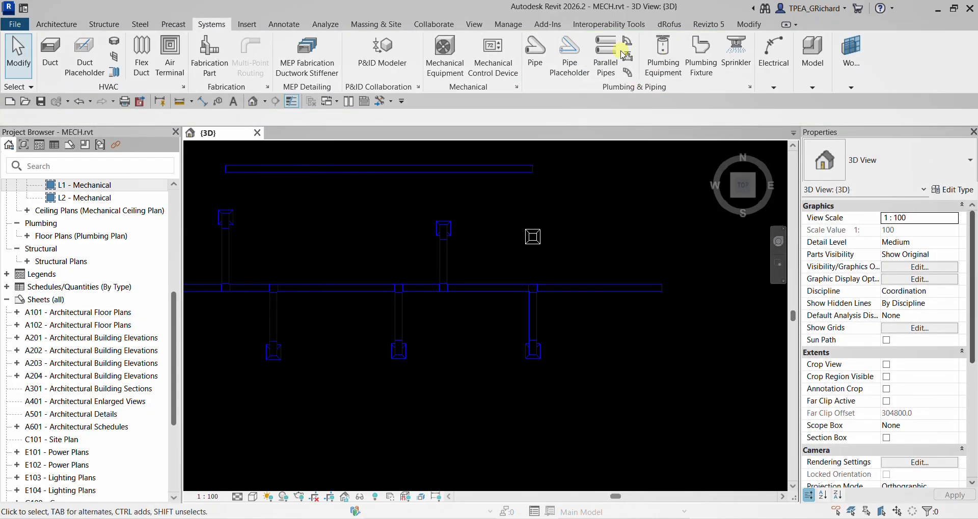
# - Move the rightmost diffuser of the middle row to the right and connect it into the long lower duct
pyautogui.click(546, 244)
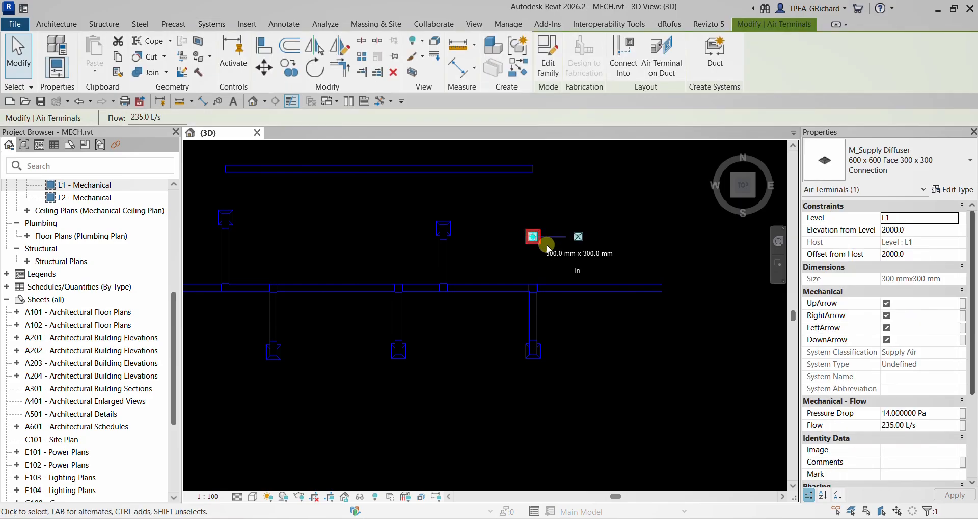
pyautogui.moveTo(546, 245); pyautogui.dragTo(610, 244)
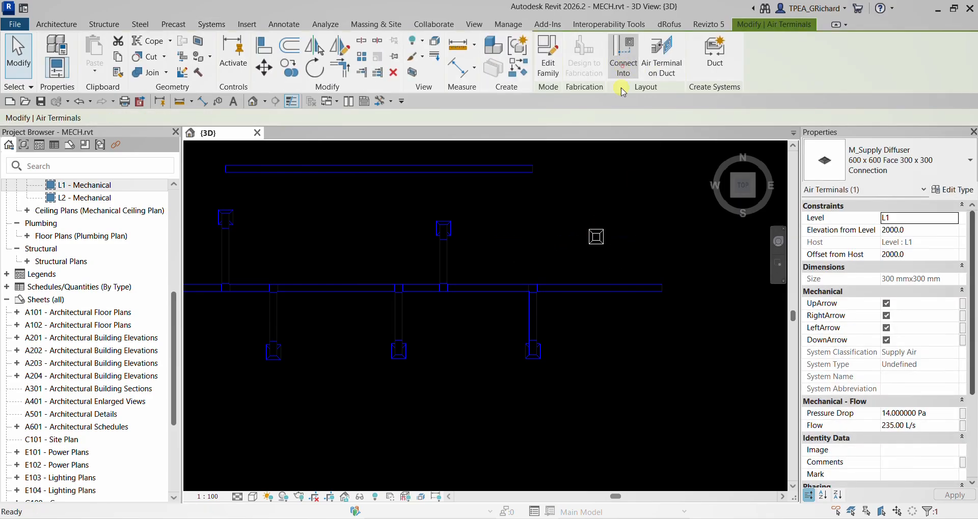
pyautogui.click(624, 60)
pyautogui.click(586, 287)
pyautogui.scroll(-2, 578, 332)
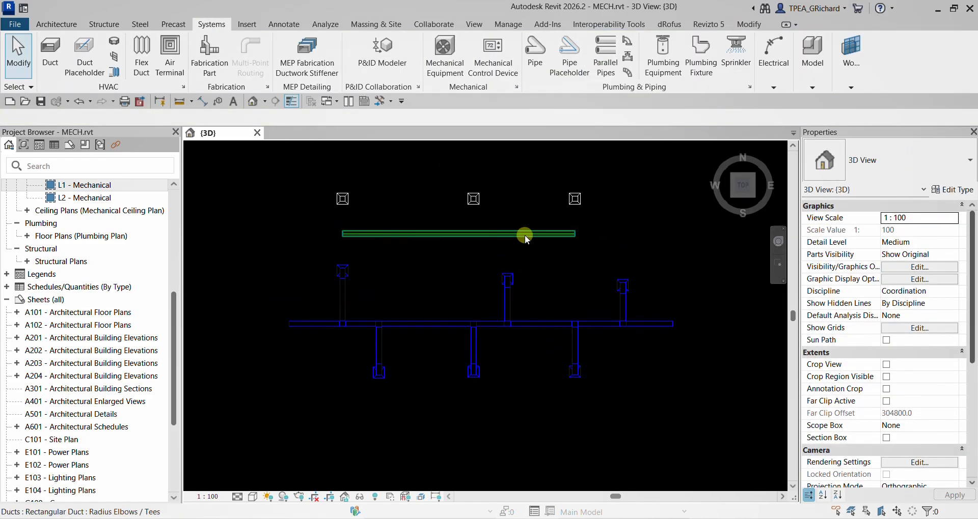
# - Extend both ends of the upper duct slightly beyond the outer diffusers of the upper row
pyautogui.scroll(2, 334, 230)
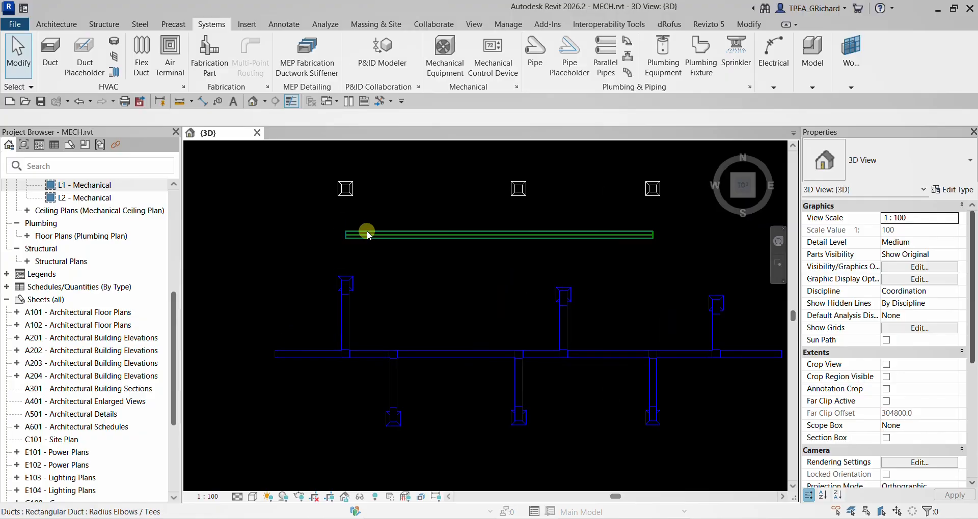
pyautogui.click(367, 231)
pyautogui.moveTo(346, 236); pyautogui.dragTo(314, 234)
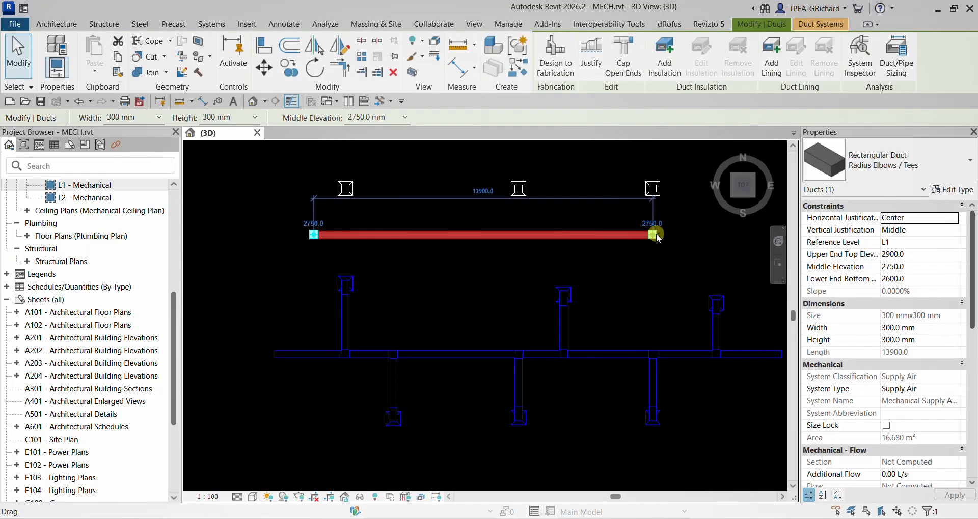
pyautogui.moveTo(656, 234); pyautogui.dragTo(677, 234)
pyautogui.click(538, 214)
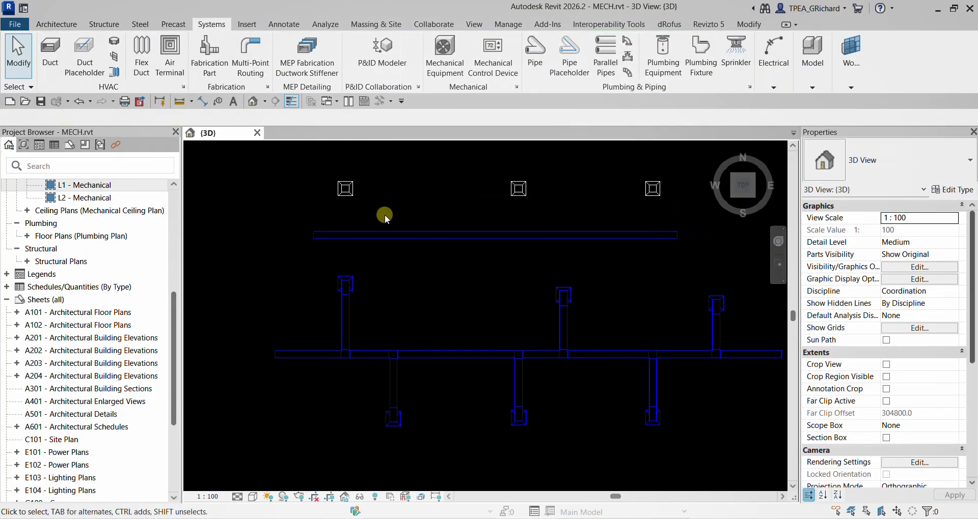
pyautogui.click(350, 236)
pyautogui.press('Escape')
# - Connect the left, central and right diffusers of the upper row into the upper duct
pyautogui.click(345, 189)
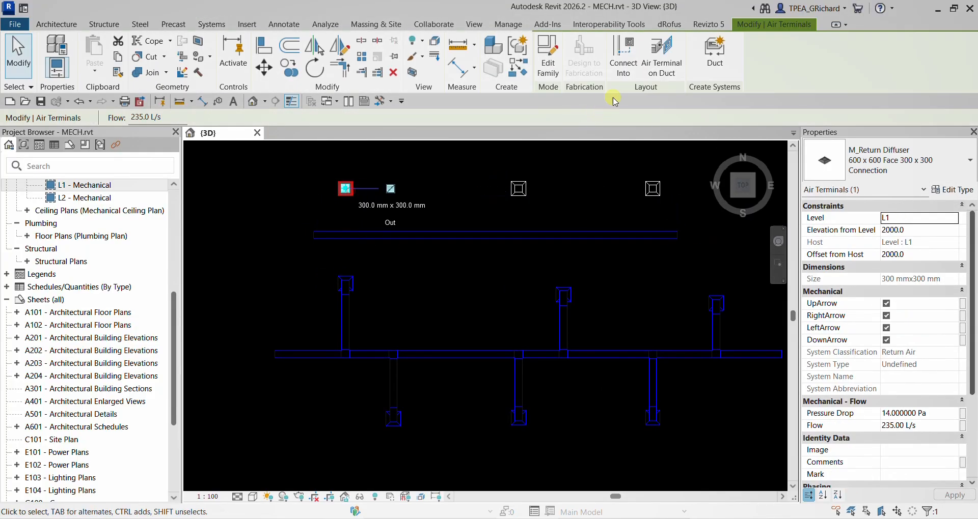
pyautogui.click(607, 65)
pyautogui.click(349, 234)
pyautogui.click(519, 190)
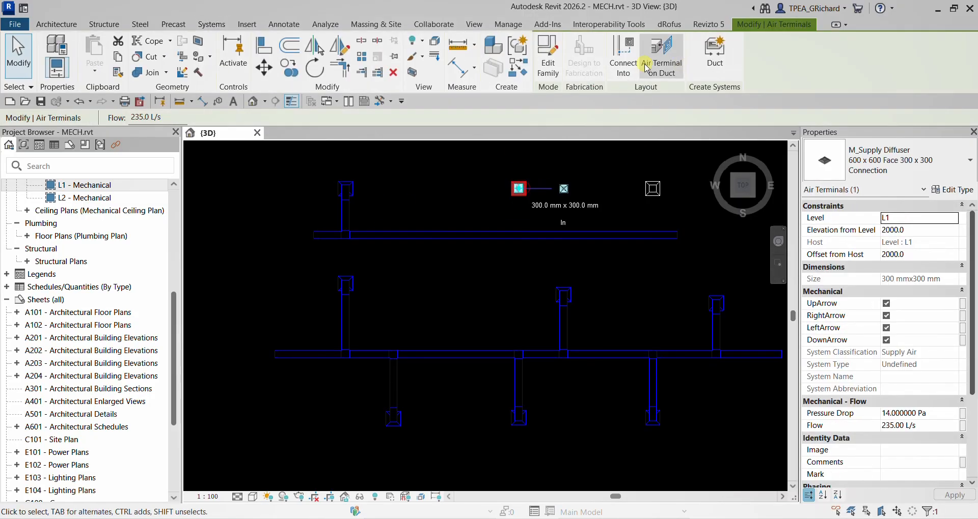
pyautogui.click(645, 67)
pyautogui.click(513, 235)
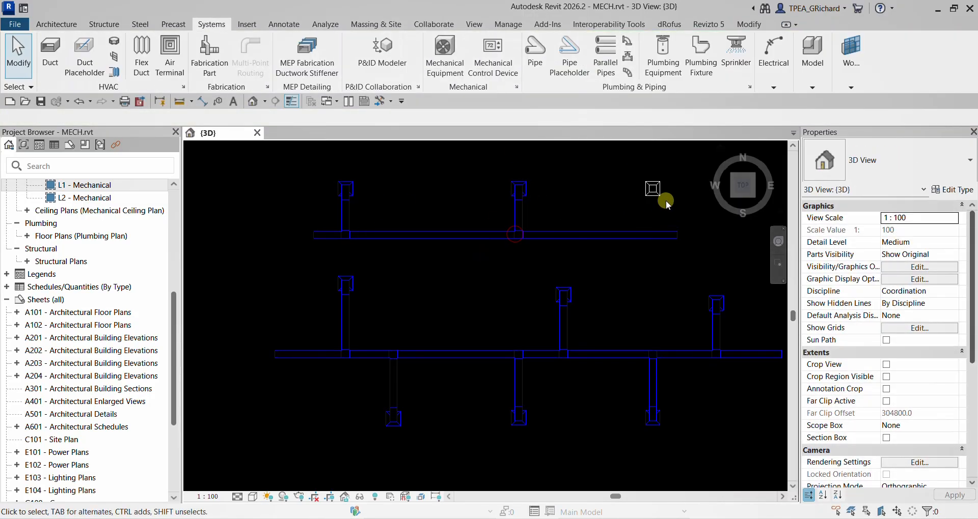
pyautogui.click(665, 203)
pyautogui.click(624, 56)
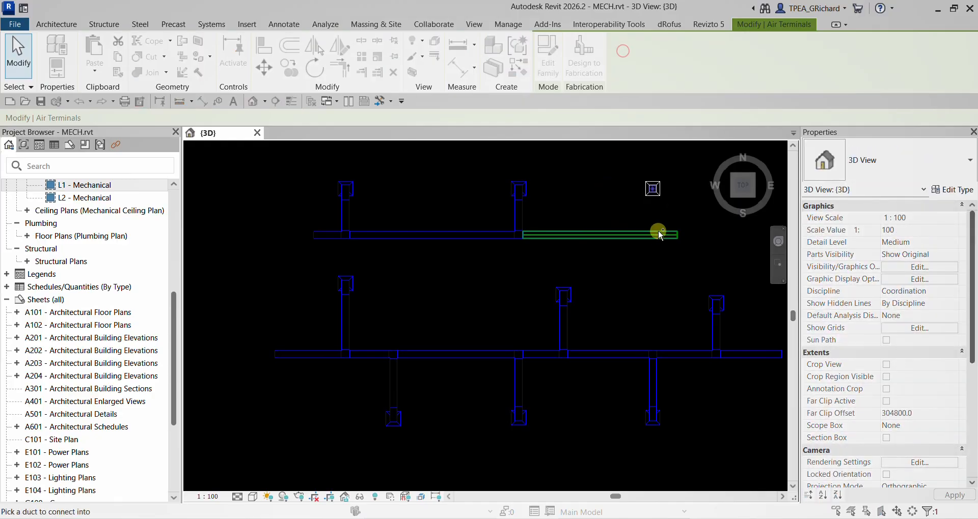
pyautogui.click(658, 234)
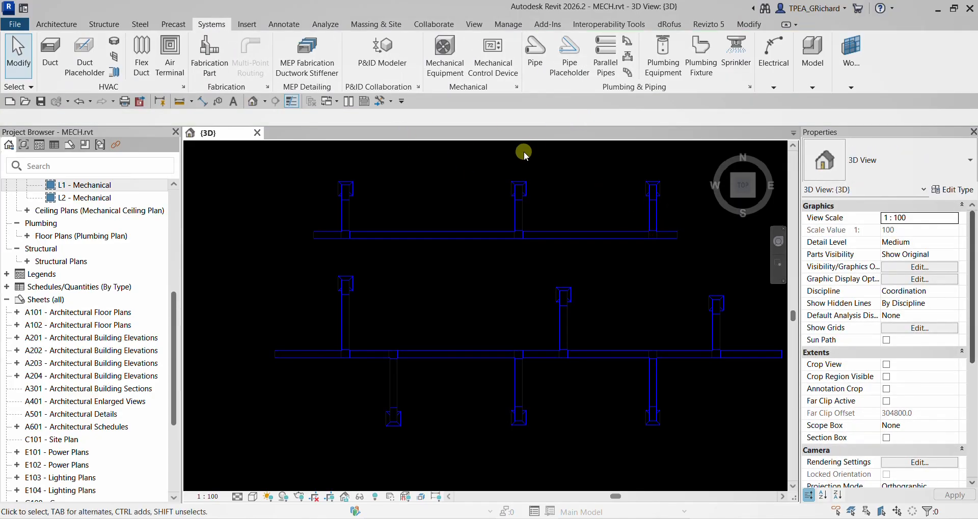
pyautogui.click(142, 76)
pyautogui.scroll(2, 360, 194)
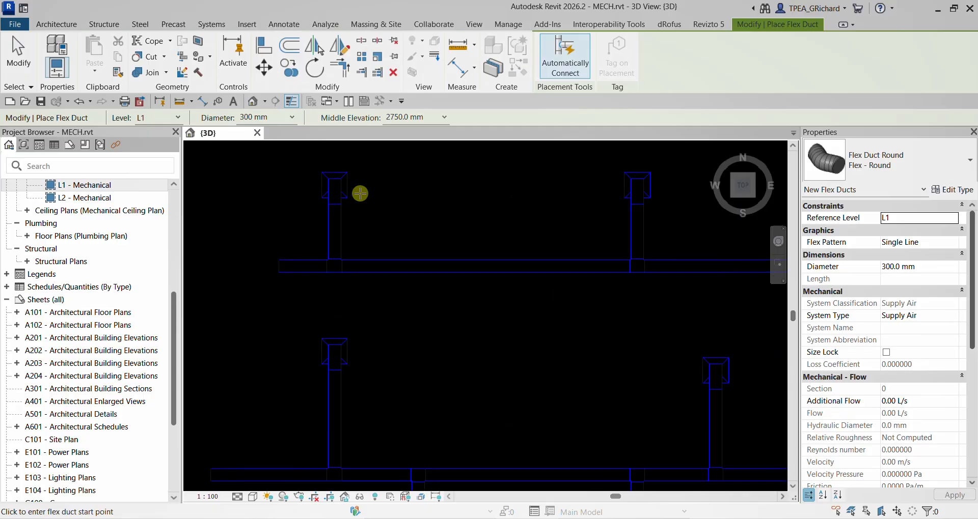
pyautogui.press('Escape')
# - Convert the connections of the three upper-row diffusers to round flex duct with a maximum length of 1800
pyautogui.click(115, 72)
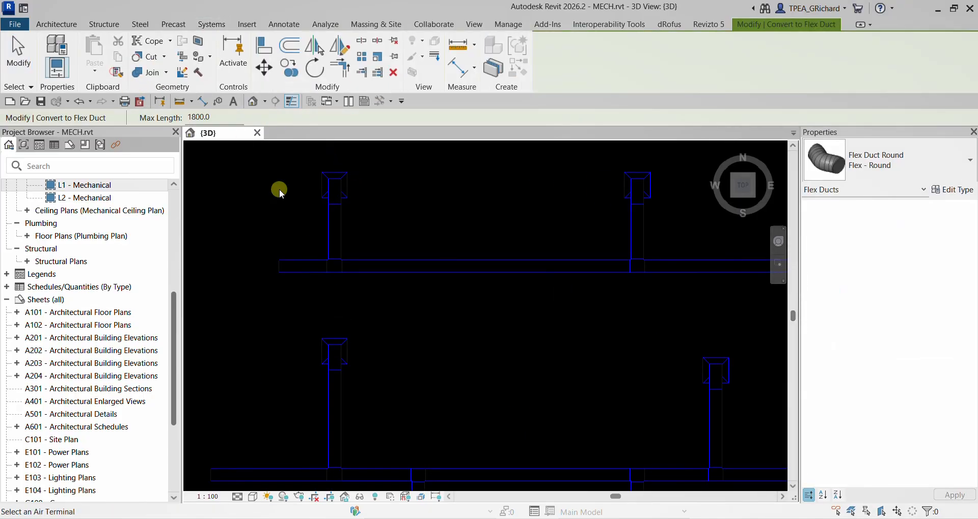
pyautogui.click(348, 191)
pyautogui.keyDown('shift'); pyautogui.moveTo(672, 240); pyautogui.dragTo(551, 219, button='middle'); pyautogui.keyUp('shift')
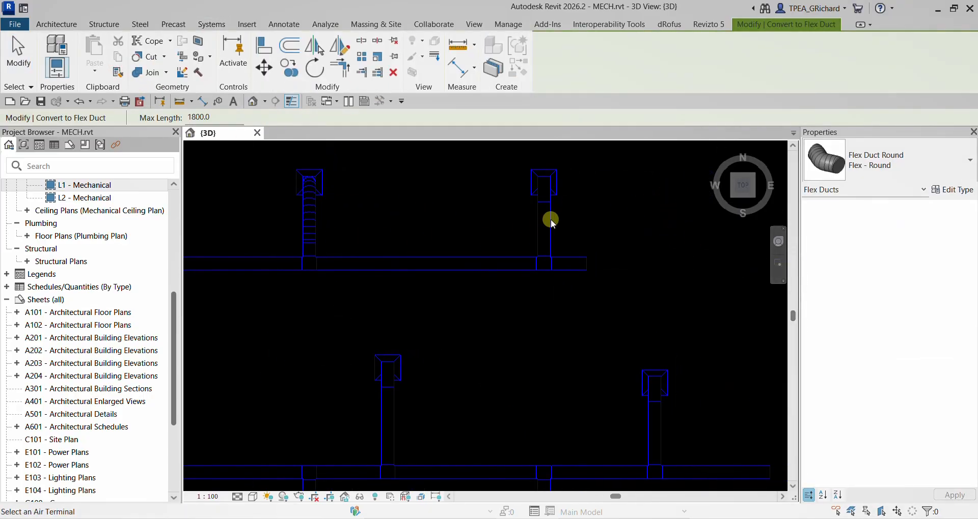
pyautogui.click(557, 193)
# - Convert the connections of all middle-row and lower-row diffusers to round flex duct with a maximum length of 1800
pyautogui.click(668, 372)
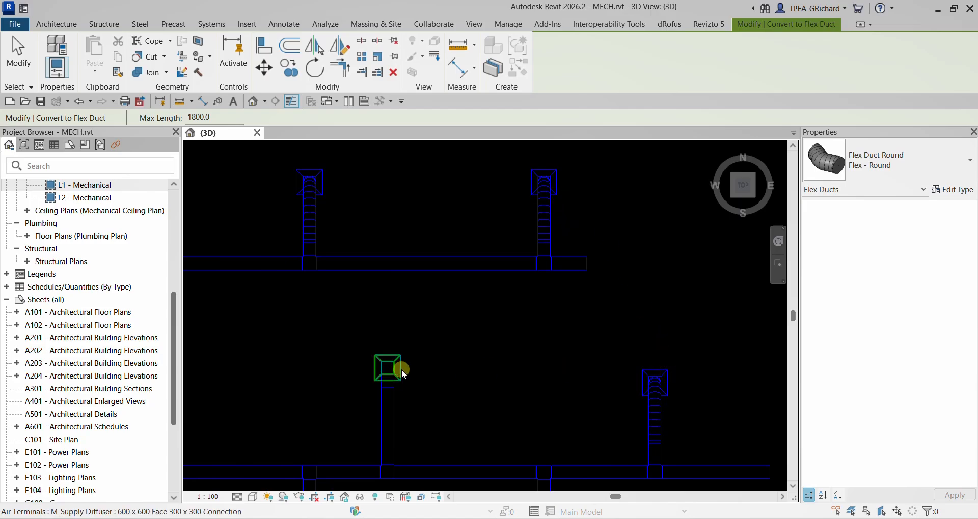
pyautogui.keyDown('shift'); pyautogui.moveTo(402, 368); pyautogui.dragTo(650, 212, button='middle'); pyautogui.keyUp('shift')
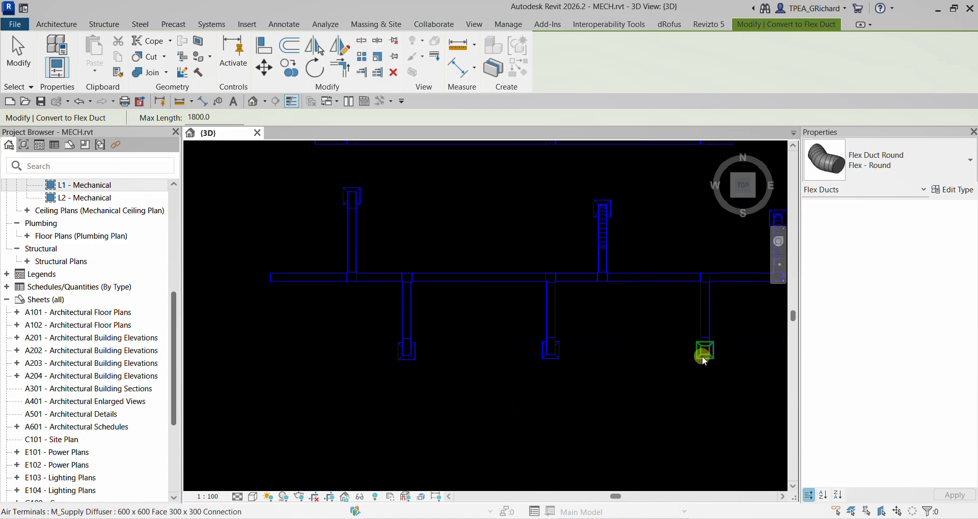
pyautogui.click(702, 356)
pyautogui.click(556, 359)
pyautogui.click(412, 359)
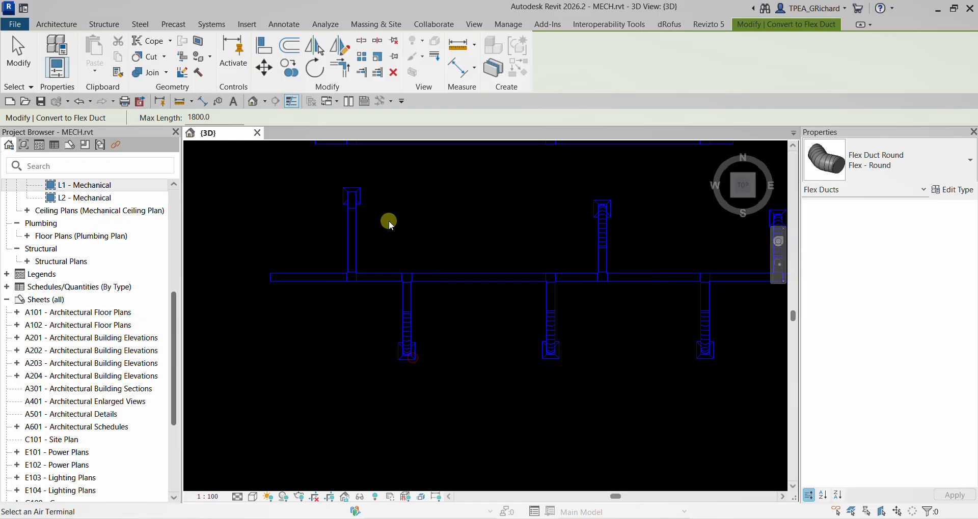
pyautogui.click(362, 199)
pyautogui.click(23, 52)
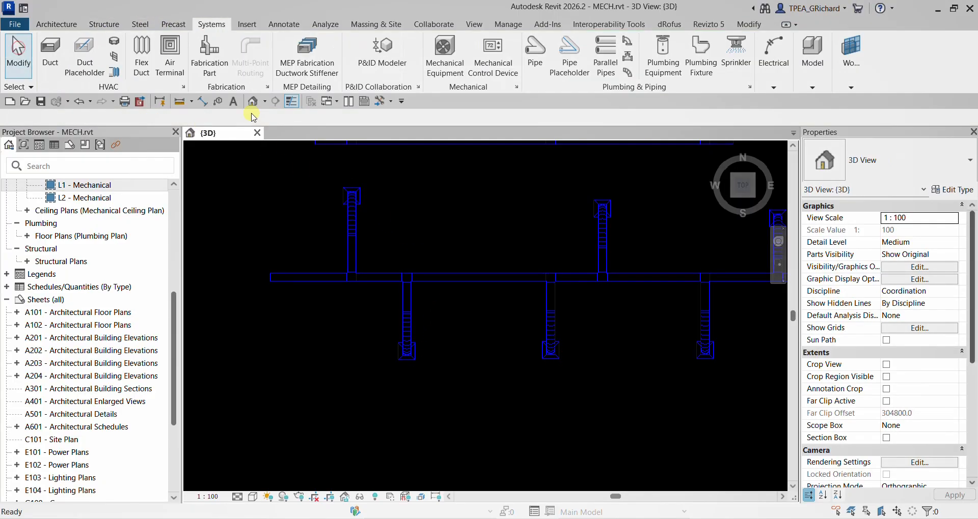
# - View the finished ductwork in 3D and save the MECH project
pyautogui.keyDown('shift'); pyautogui.moveTo(568, 295); pyautogui.dragTo(509, 214, button='middle'); pyautogui.keyUp('shift')
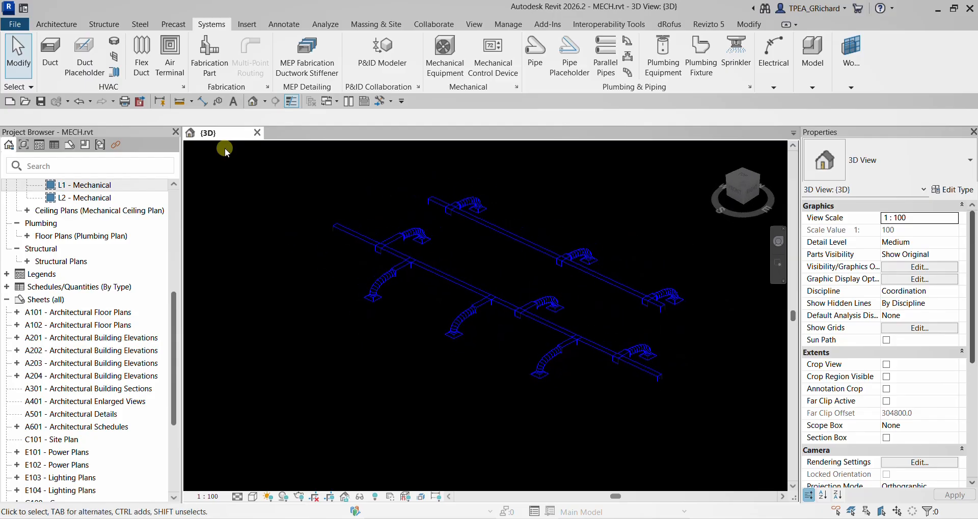
pyautogui.click(41, 101)
# - Switch to Federated model.nwf in Navisworks Manage and examine the rooms and diffusers from an angled view above
pyautogui.click(566, 518)
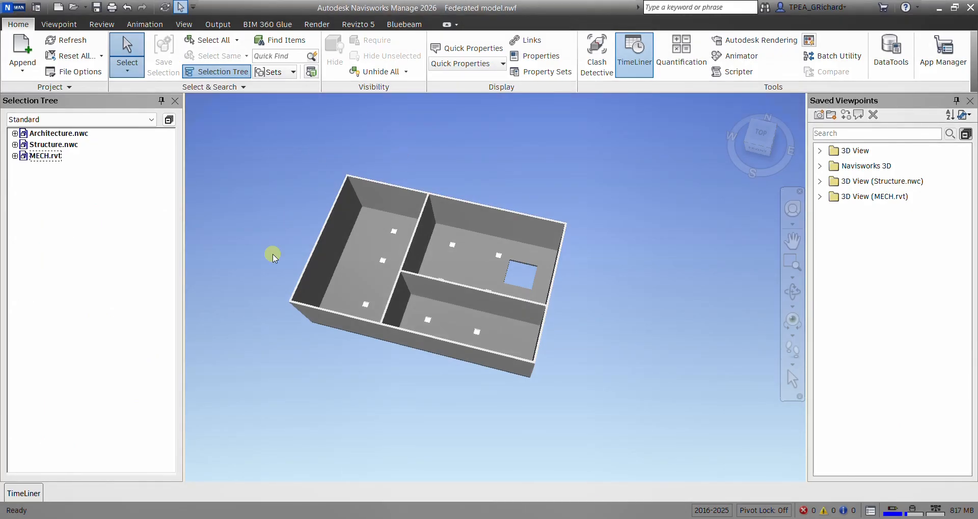
pyautogui.moveTo(428, 254); pyautogui.dragTo(471, 271, button='middle')
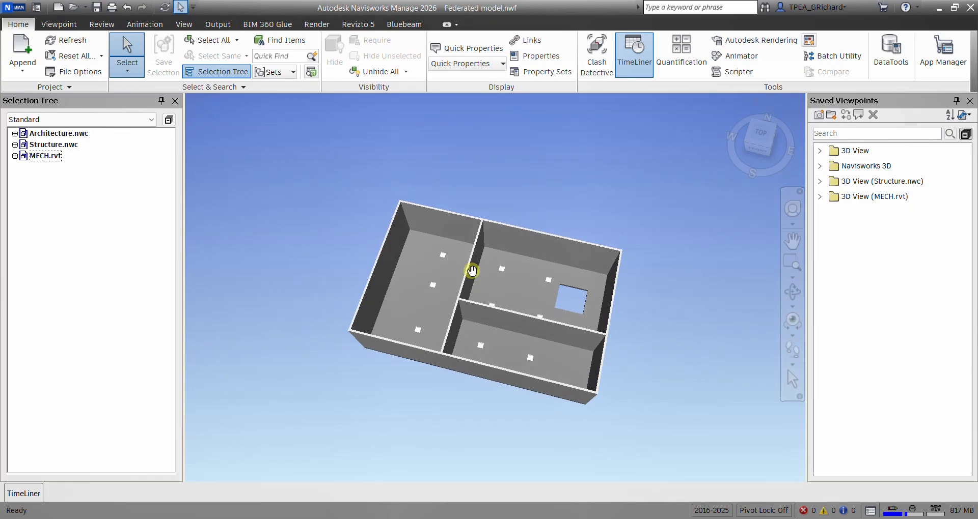
pyautogui.click(769, 147)
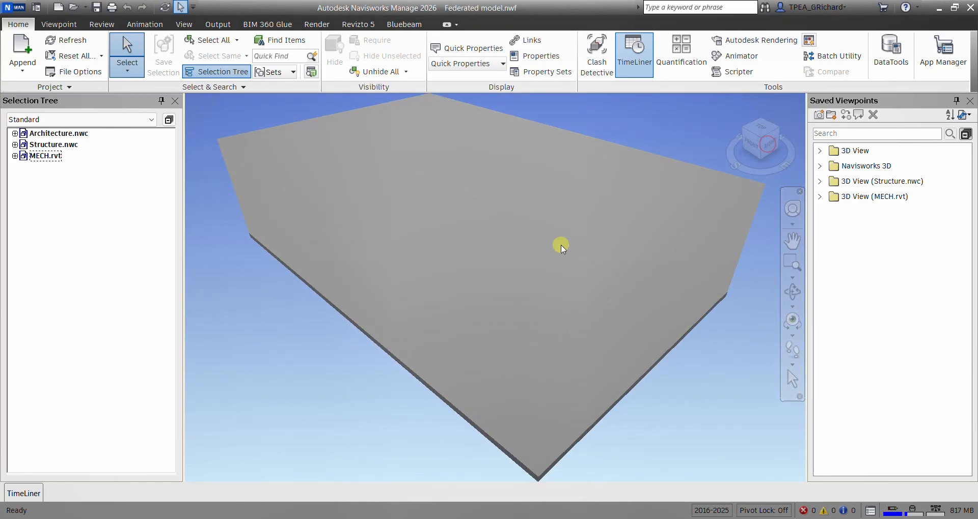
pyautogui.scroll(-5, 428, 258)
pyautogui.scroll(3, 461, 263)
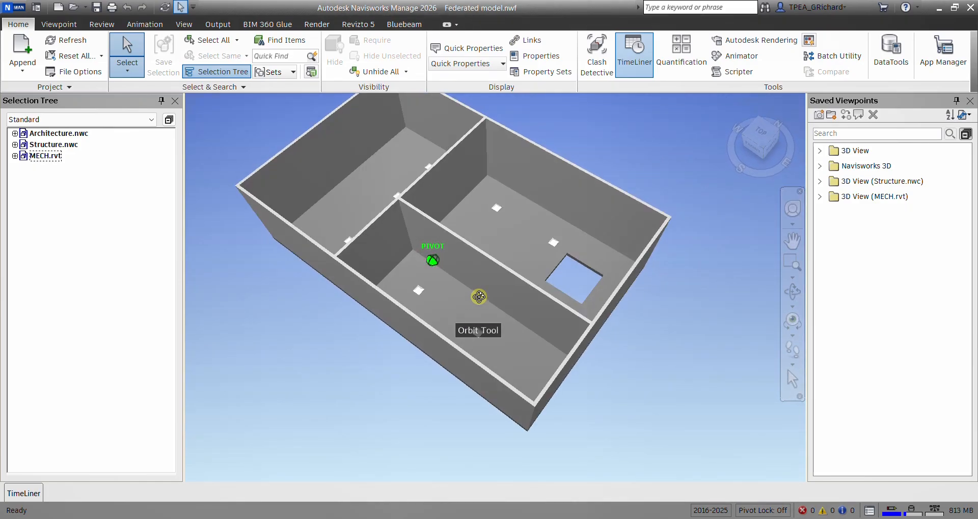
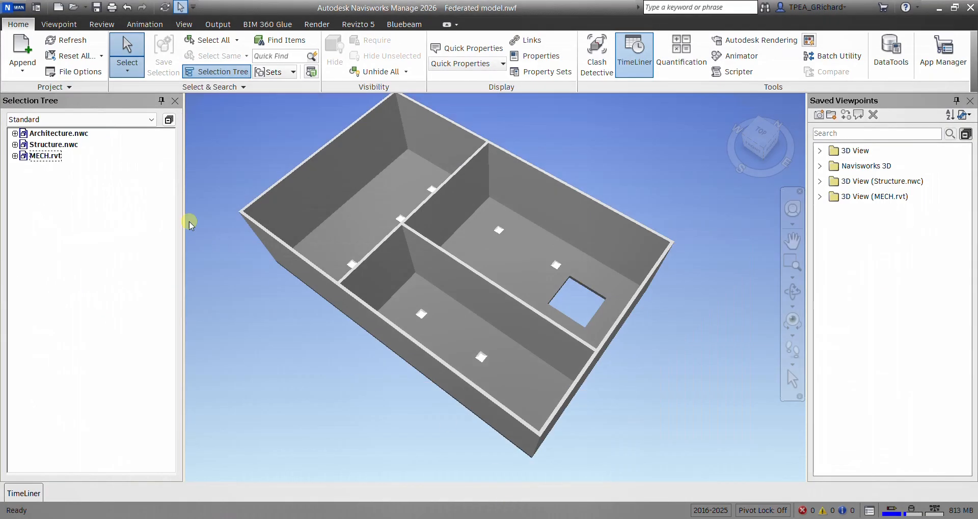
# - Refresh the federated model and inspect the updated ducts and flex ducts from above
pyautogui.click(68, 44)
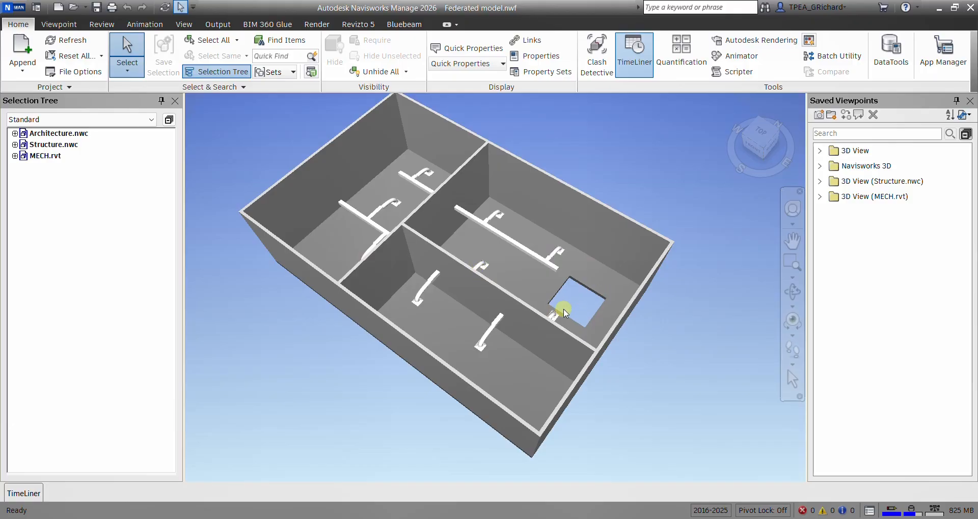
pyautogui.moveTo(556, 305)
pyautogui.keyDown('shift'); pyautogui.mouseDown(button='middle')
pyautogui.moveTo(433, 277)
pyautogui.moveTo(431, 254)
pyautogui.moveTo(545, 279)
pyautogui.moveTo(607, 358)
pyautogui.moveTo(607, 316)
pyautogui.moveTo(518, 400)
pyautogui.moveTo(535, 329)
pyautogui.moveTo(529, 350)
pyautogui.mouseUp(button='middle'); pyautogui.keyUp('shift')
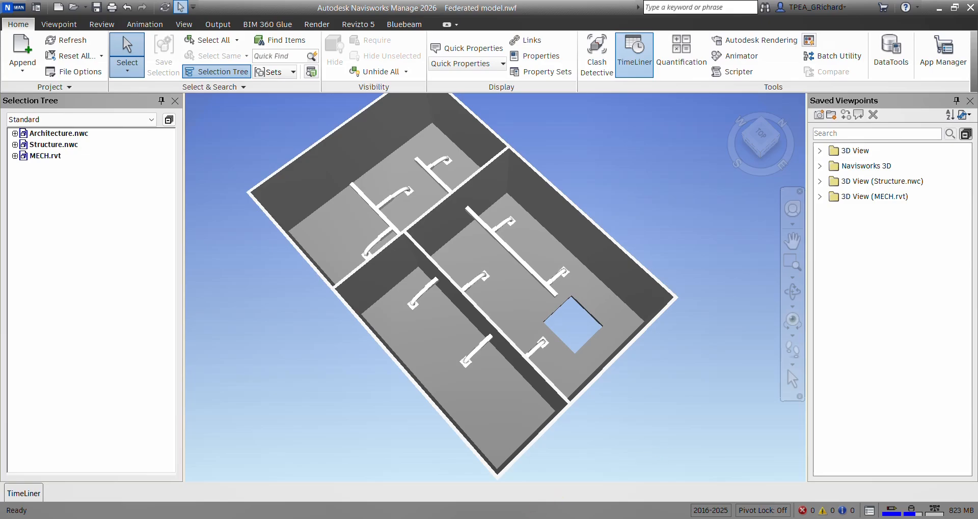
# - Switch to Revit, close the MECH project and open the recent ARCH model
pyautogui.hotkey('alt', 'Tab')
pyautogui.scroll(-2, 437, 330)
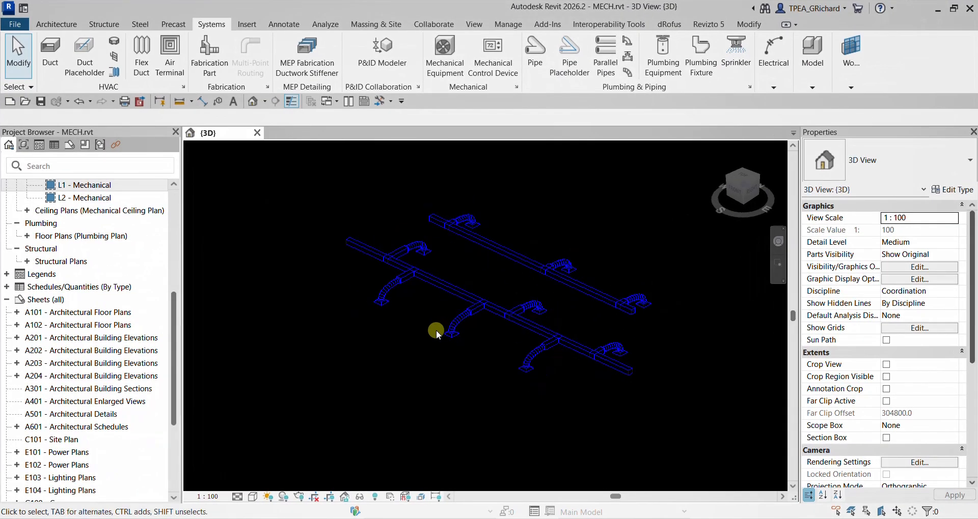
pyautogui.click(257, 133)
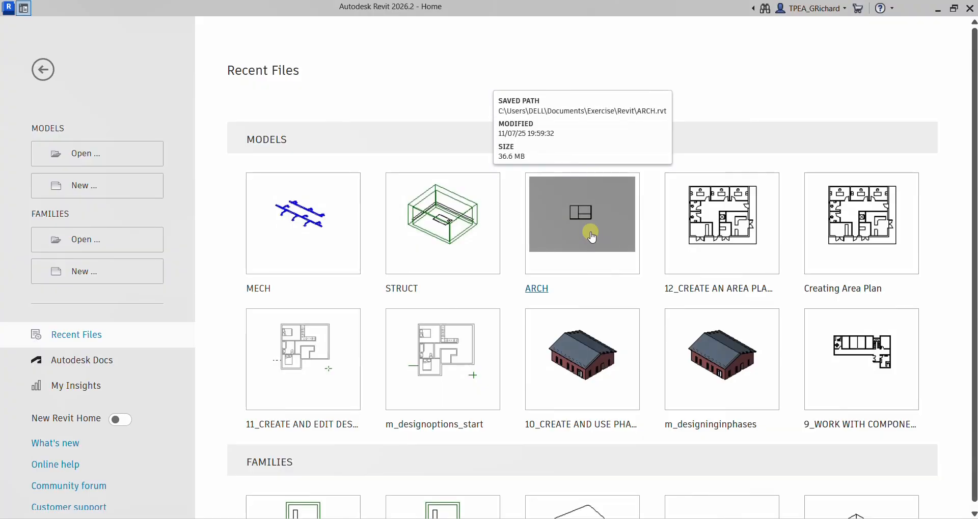
pyautogui.click(585, 226)
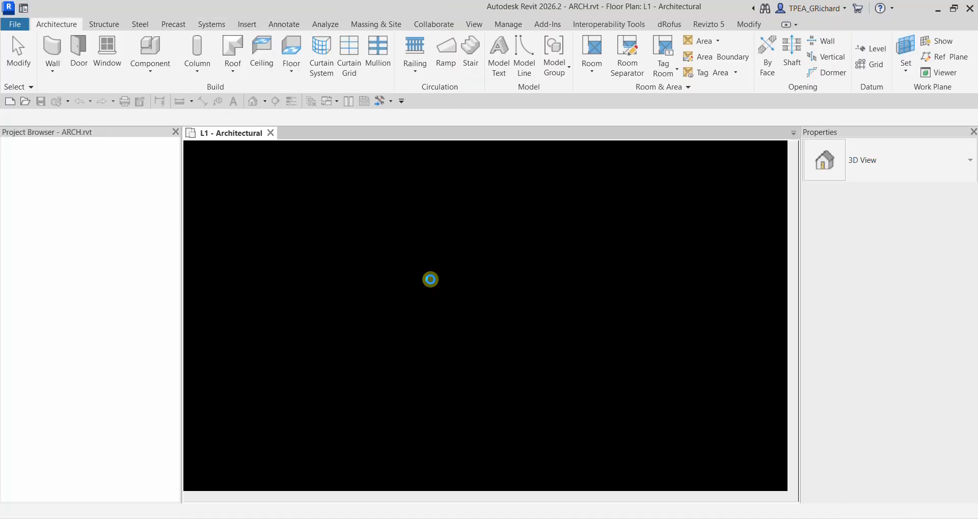
# - Move the horizontal interior wall in the L1 plan down to about 1600 mm from the lower exterior wall
pyautogui.scroll(3, 498, 318)
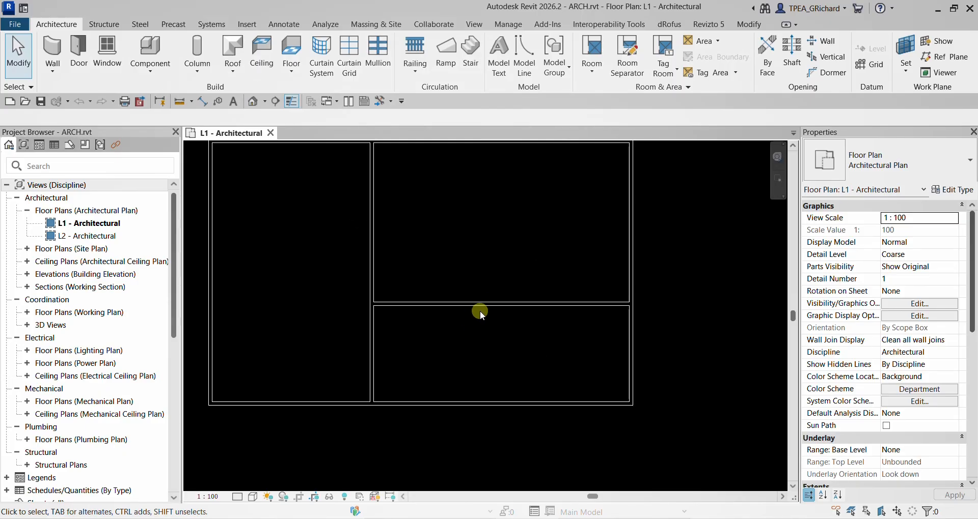
pyautogui.moveTo(480, 308); pyautogui.dragTo(475, 373)
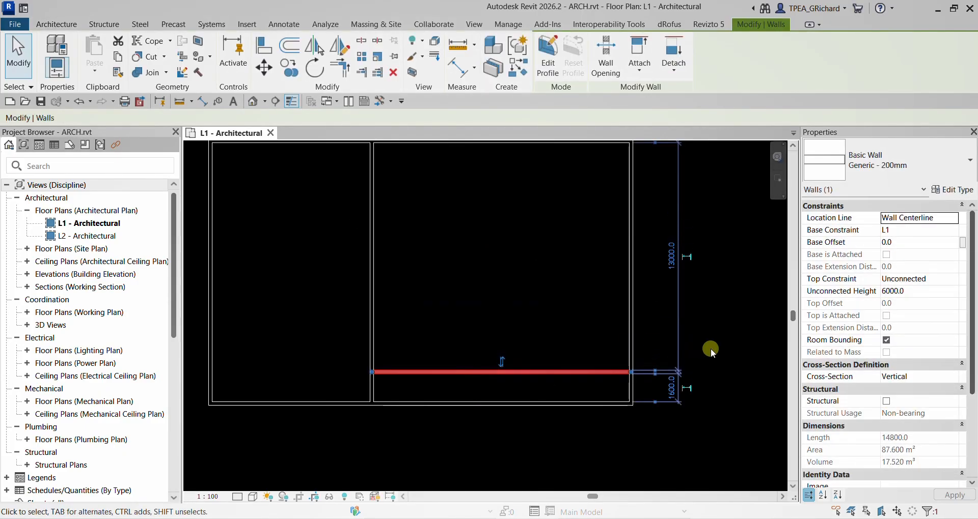
pyautogui.click(737, 332)
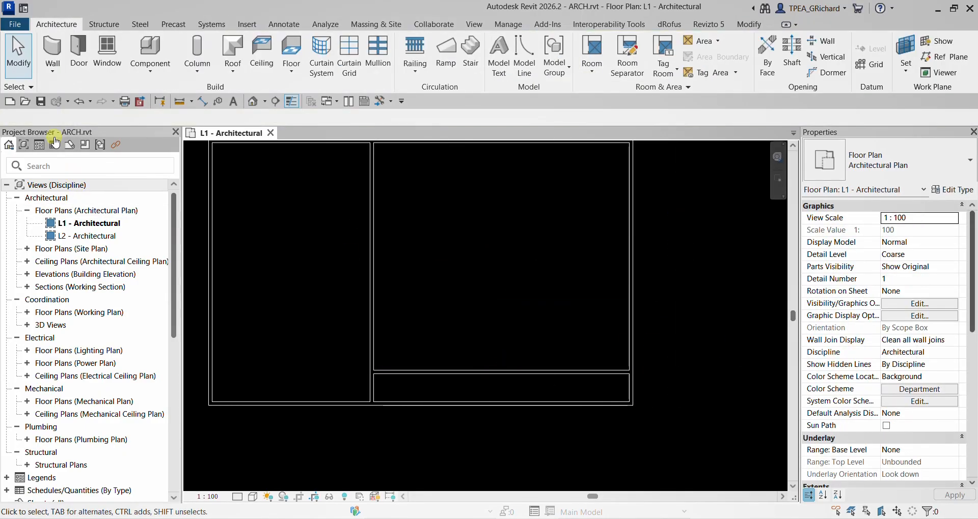
# - Export ARCH over the existing Architecture.nwc from Revit, saving and closing Federated model.nwf in Navisworks during the export
pyautogui.click(547, 24)
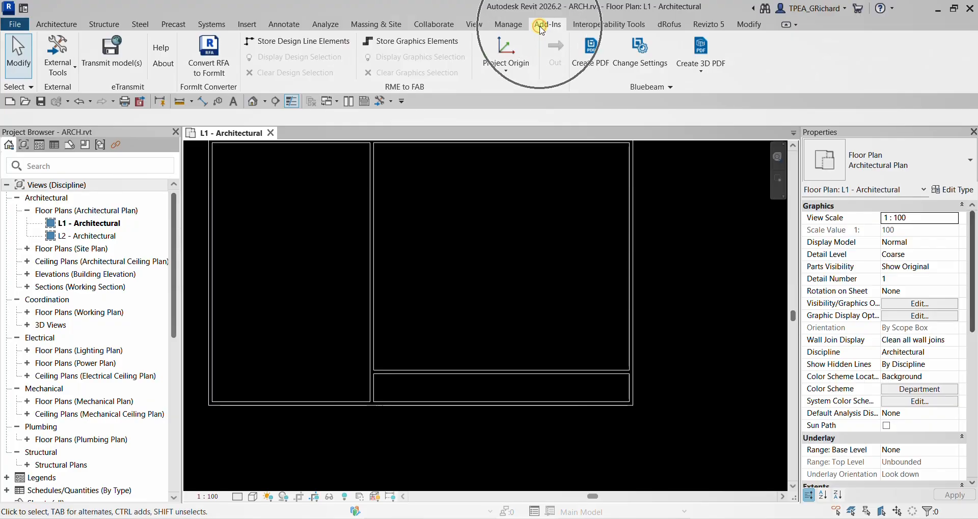
pyautogui.click(62, 67)
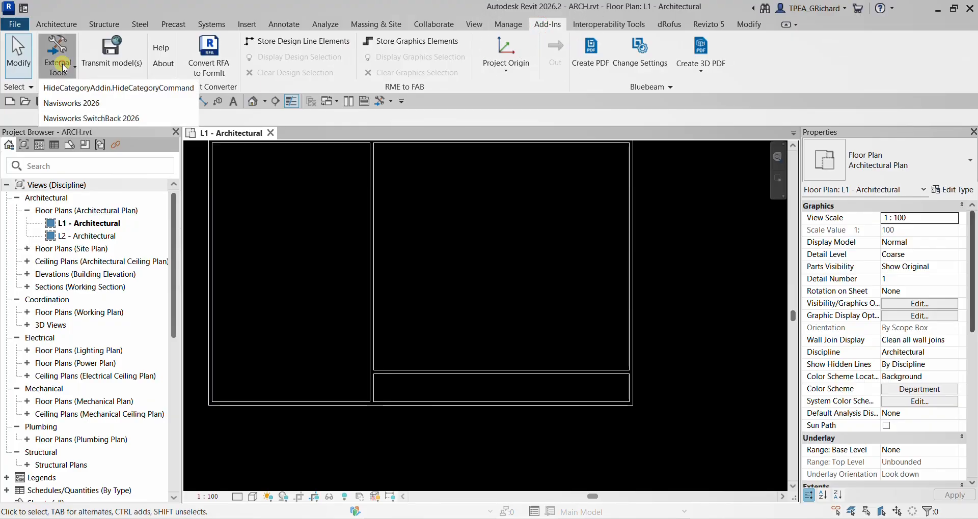
pyautogui.click(92, 103)
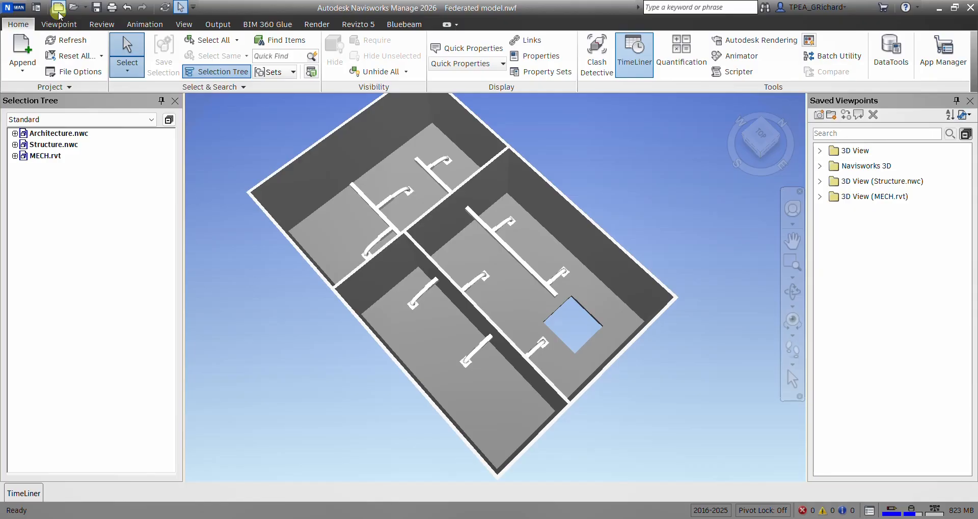
pyautogui.click(59, 13)
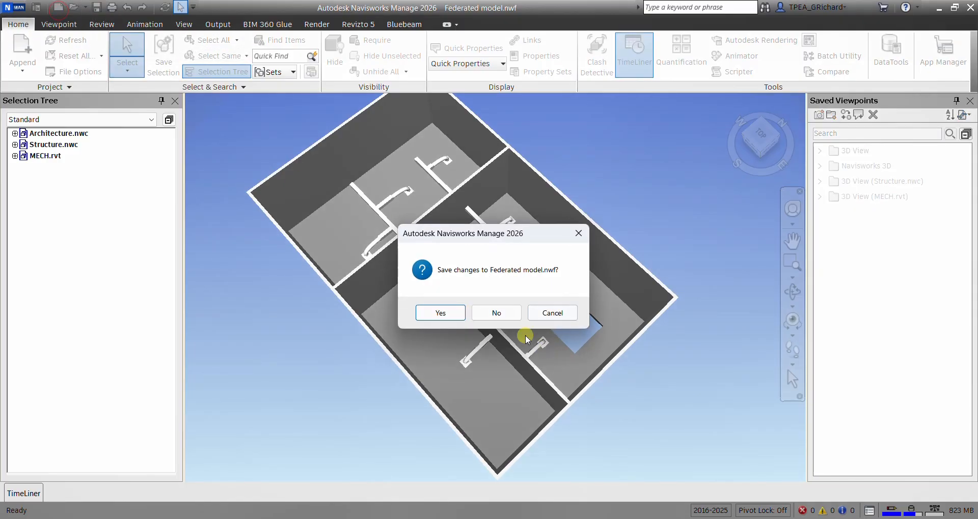
pyautogui.click(448, 314)
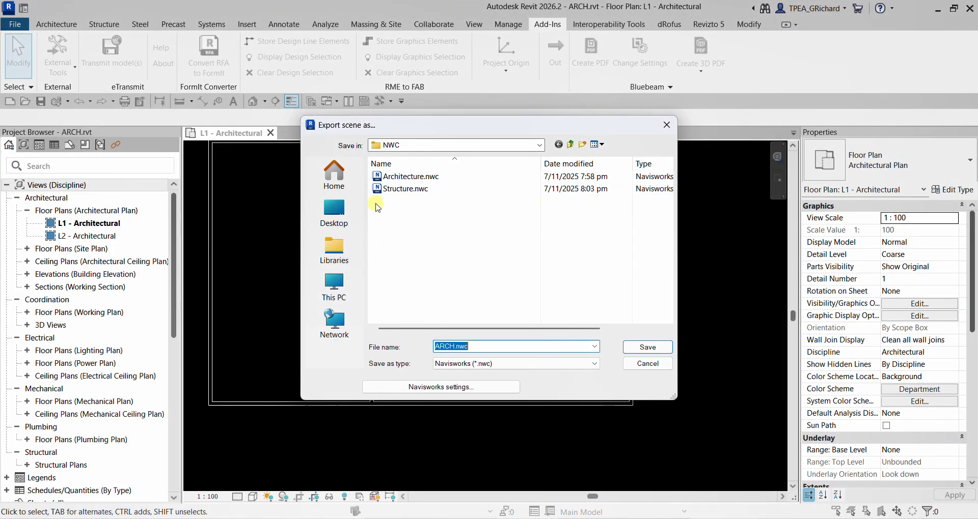
pyautogui.click(376, 177)
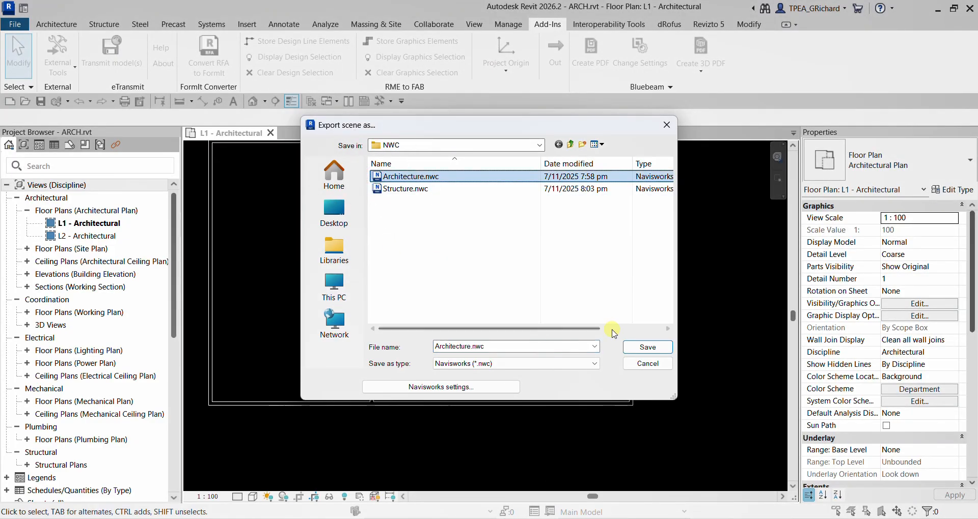
pyautogui.click(639, 349)
pyautogui.click(513, 266)
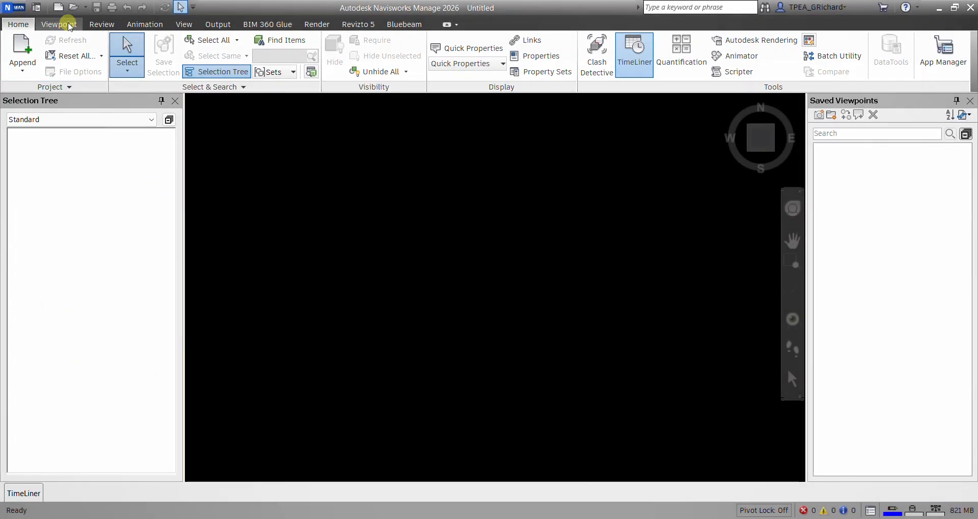
# - Open Federated model.nwf from the Exercise\NWF folder in Navisworks and orbit around the model with the moved wall
pyautogui.click(74, 7)
pyautogui.click(187, 37)
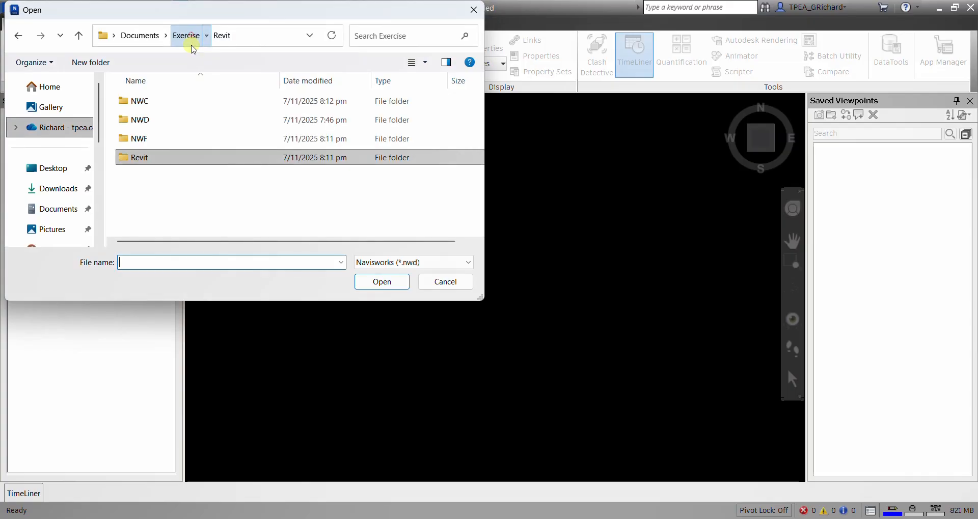
pyautogui.doubleClick(146, 136)
pyautogui.click(415, 262)
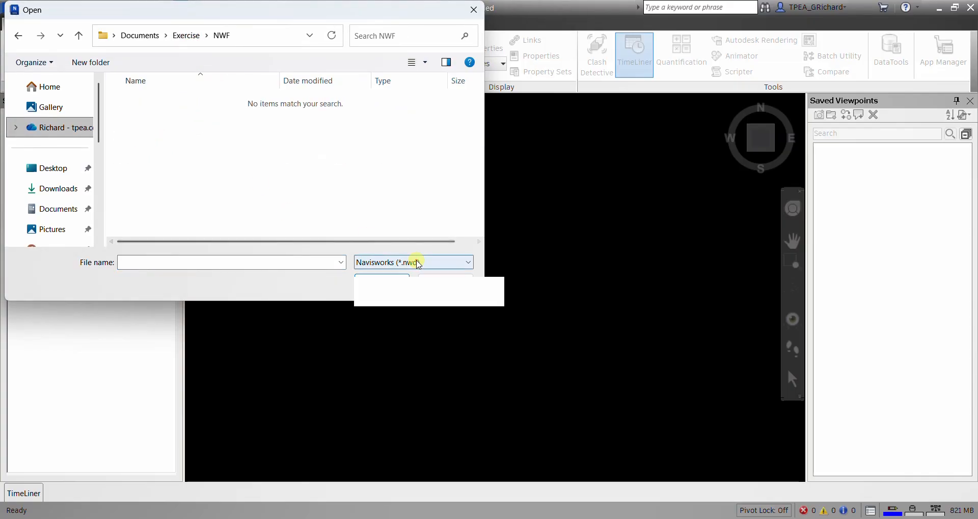
pyautogui.click(430, 19)
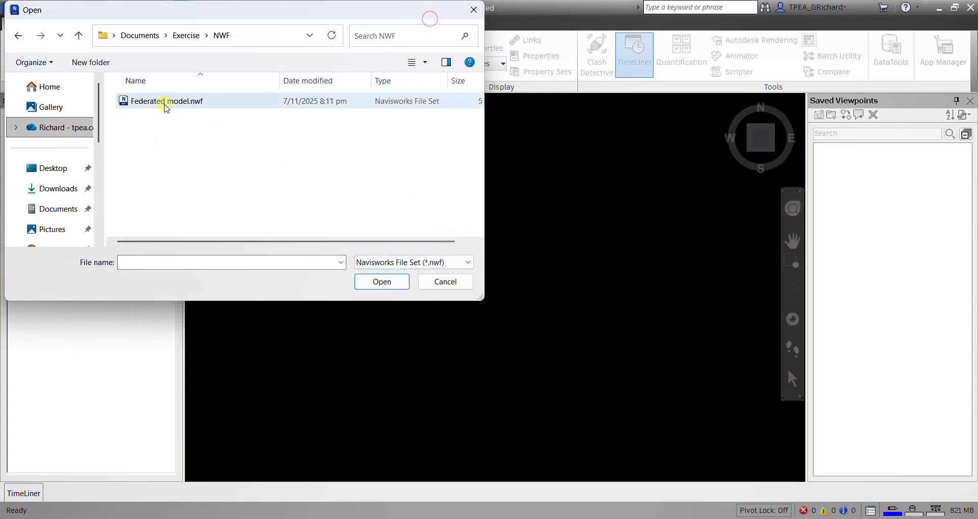
pyautogui.click(163, 102)
pyautogui.click(384, 283)
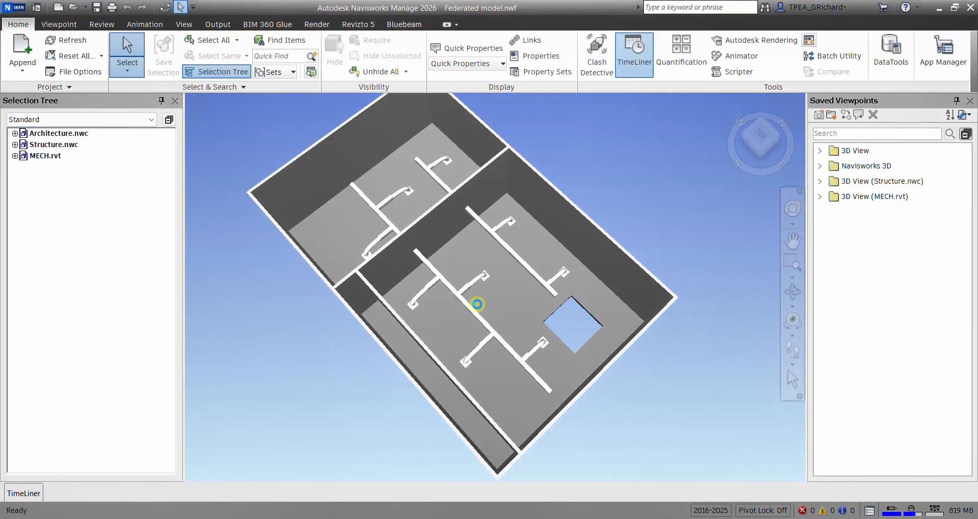
pyautogui.keyDown('shift'); pyautogui.moveTo(494, 288); pyautogui.dragTo(541, 287, button='middle'); pyautogui.keyUp('shift')
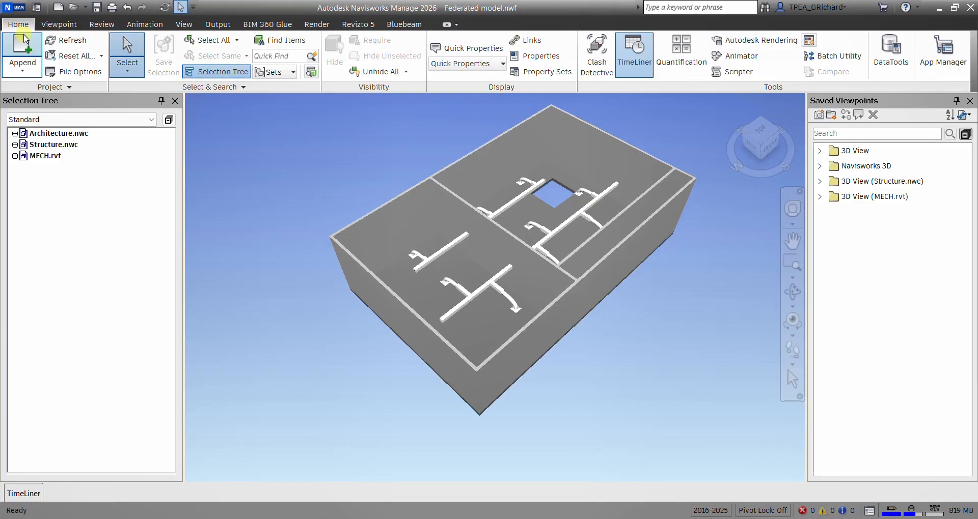
# - Save the federated model as Federated model.nwd in the Exercise\NWD folder, using the Navisworks 2016-2025 (*.nwd) format
pyautogui.click(13, 7)
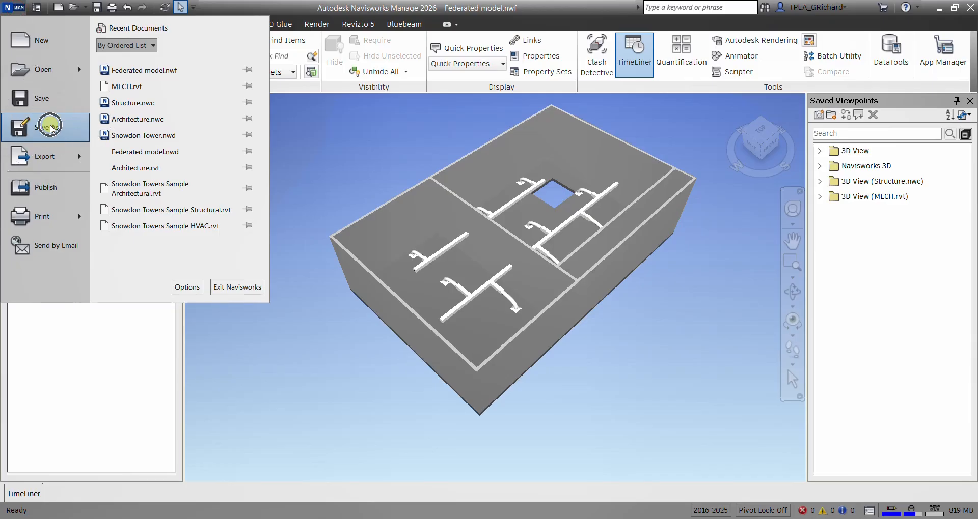
pyautogui.click(53, 129)
pyautogui.click(187, 35)
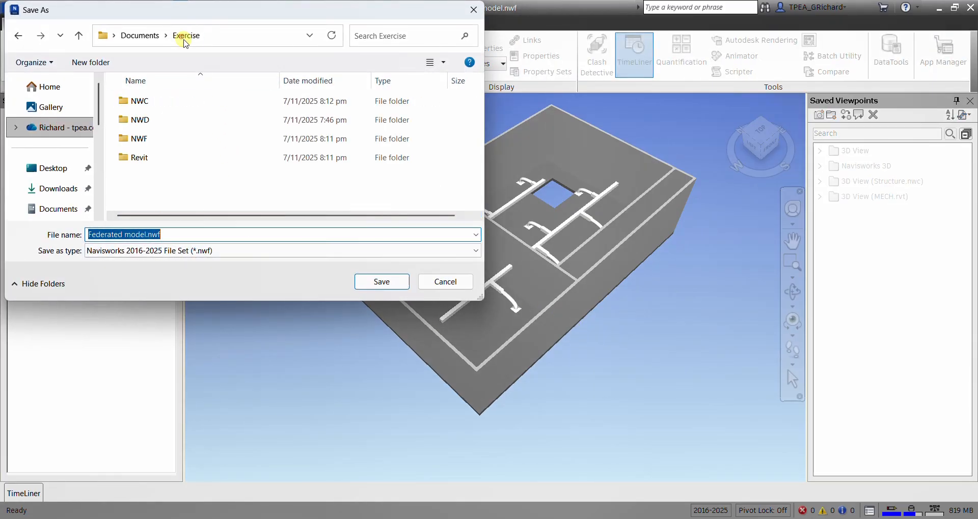
pyautogui.doubleClick(143, 118)
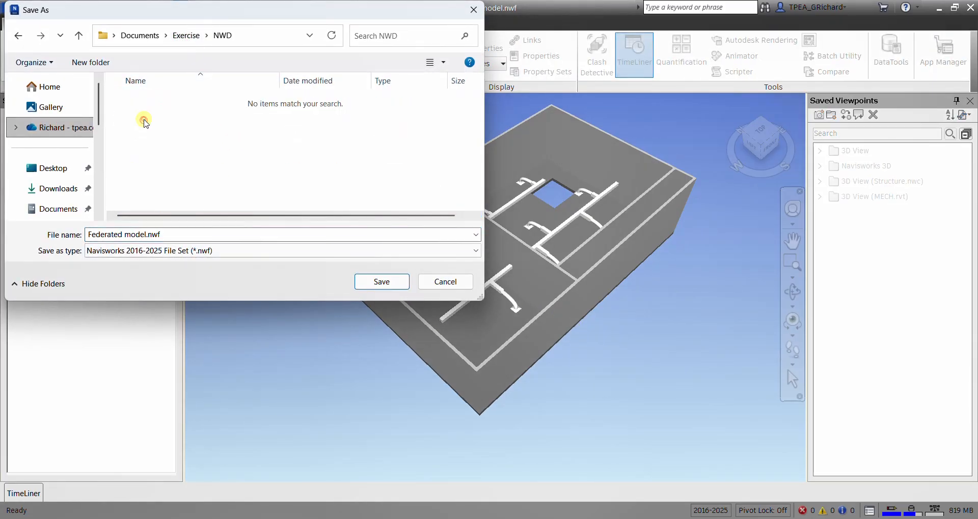
pyautogui.click(214, 251)
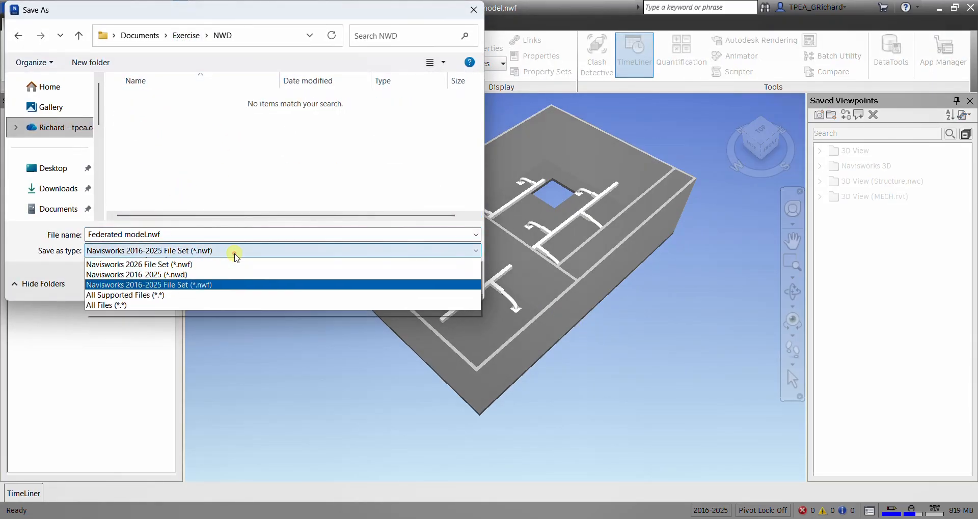
pyautogui.click(157, 284)
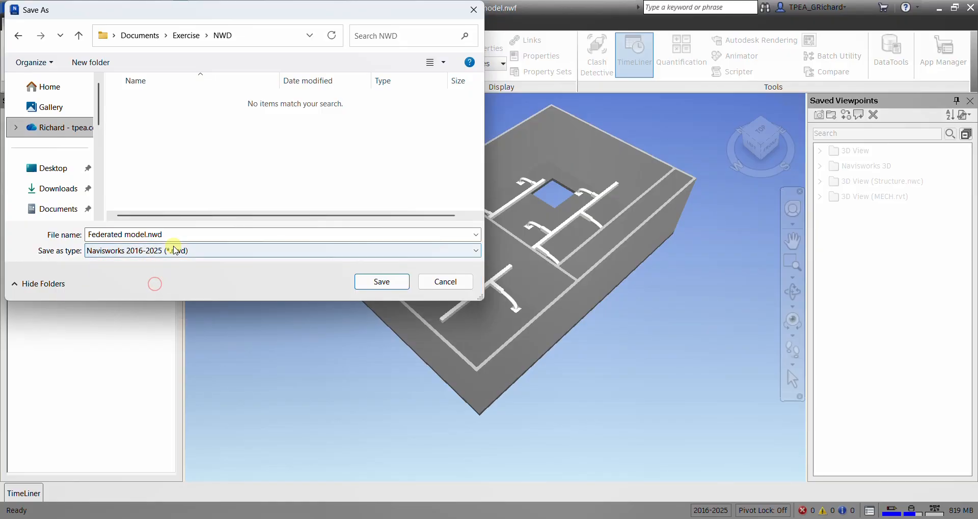
pyautogui.click(382, 281)
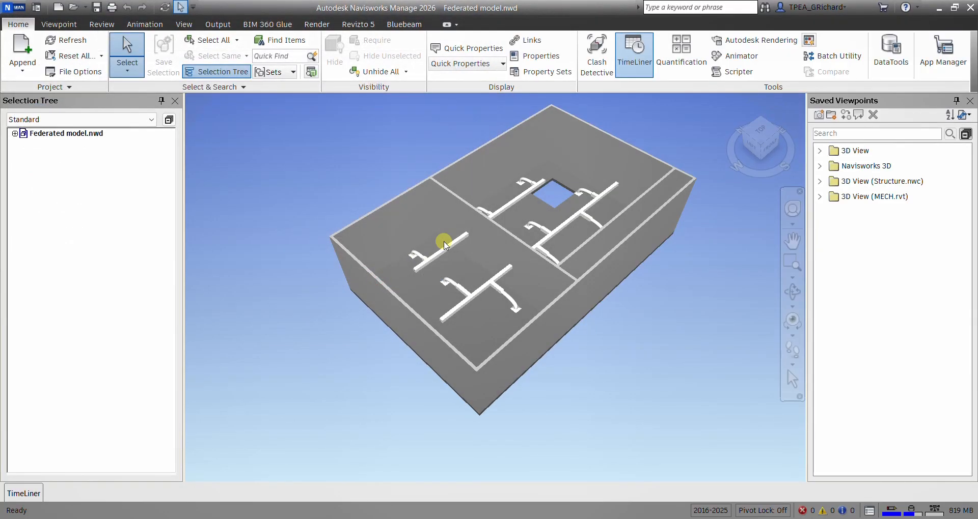
# - Close Federated model.nwd by starting a new Navisworks file, and switch back to the ARCH floor plan in Revit
pyautogui.scroll(-1, 415, 260)
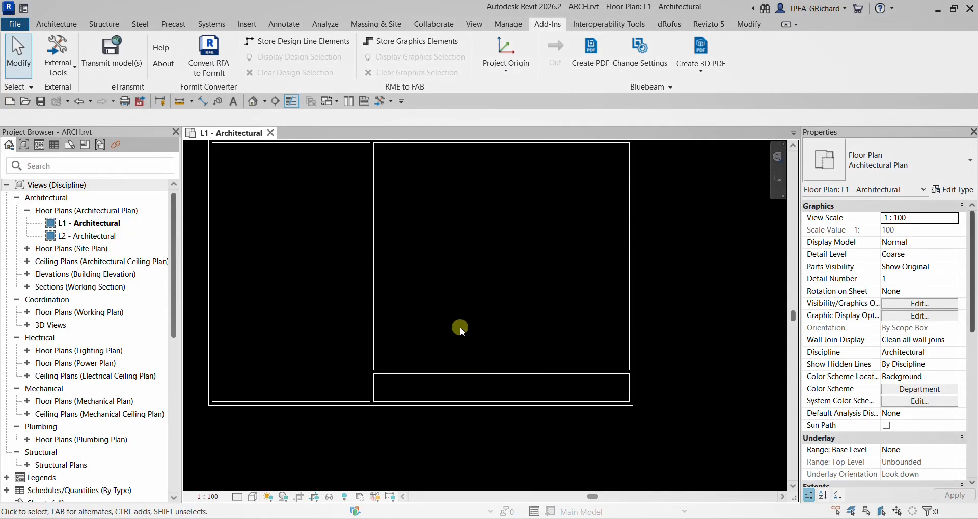
pyautogui.scroll(-3, 460, 327)
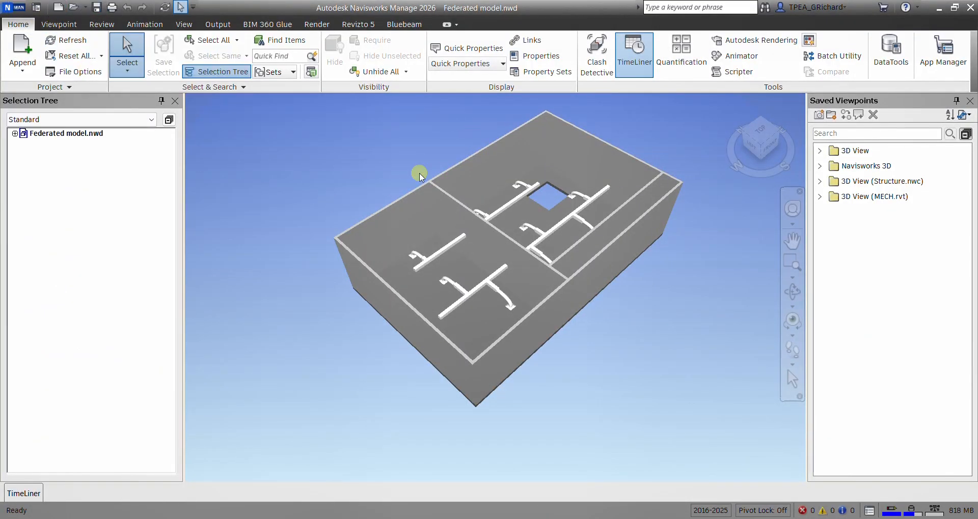
pyautogui.click(58, 7)
pyautogui.click(539, 518)
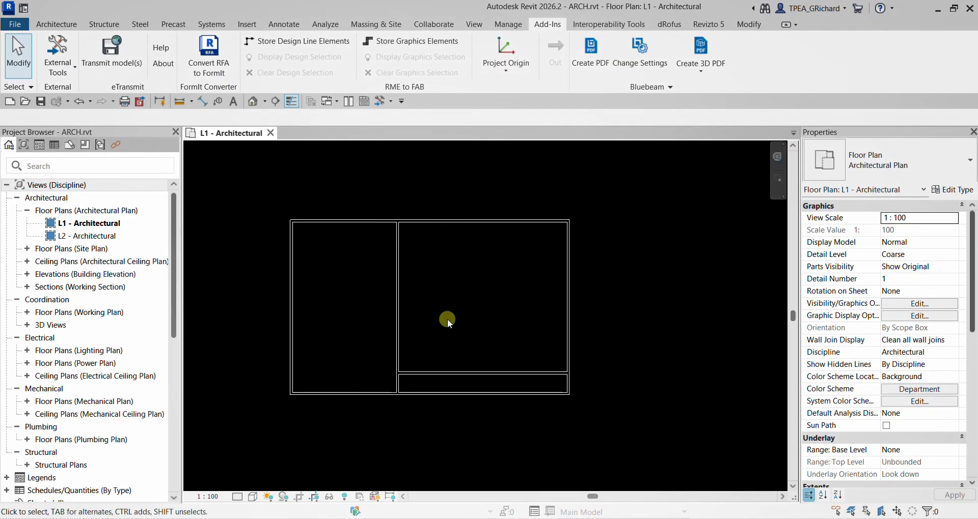
# - Place a 750 x 2000mm M_Door-Passage-Single-Vision_Lite door in the lower exterior wall, about 300 mm right of the vertical interior wall
pyautogui.click(62, 24)
pyautogui.click(79, 57)
pyautogui.scroll(2, 415, 414)
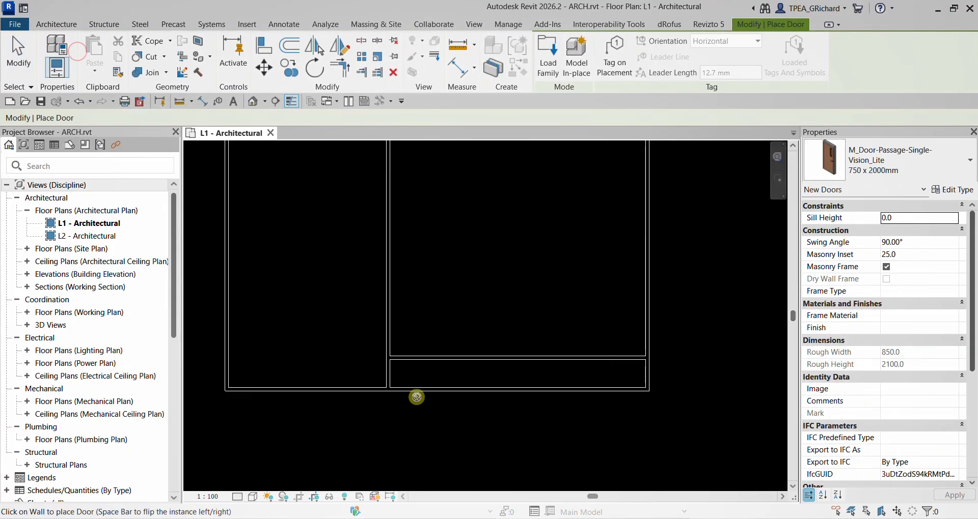
pyautogui.click(403, 393)
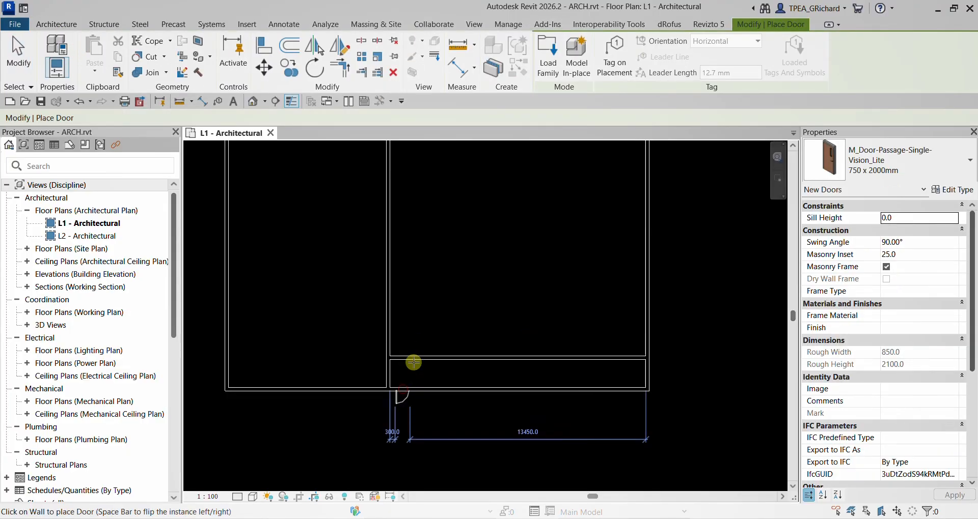
# - Add 750 x 2000mm doors: two in the upper exterior wall, one each in the right, left and lower exterior walls and both interior walls
pyautogui.scroll(-1, 388, 285)
pyautogui.moveTo(382, 270); pyautogui.dragTo(425, 352, button='middle')
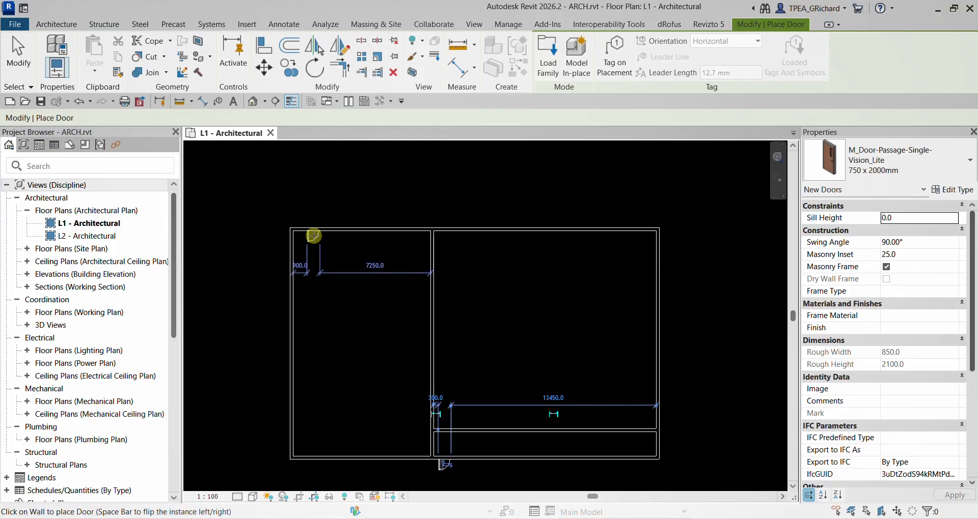
pyautogui.click(316, 232)
pyautogui.click(464, 232)
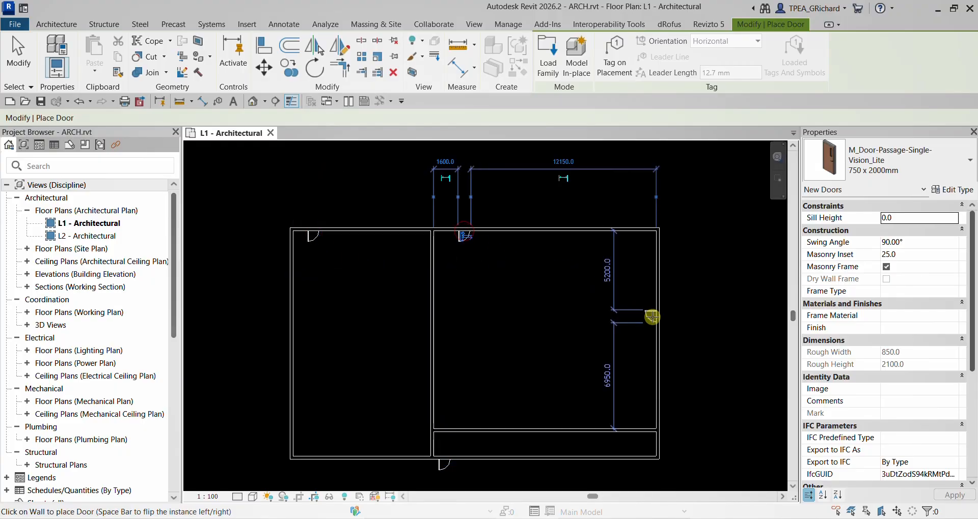
pyautogui.click(651, 316)
pyautogui.click(298, 386)
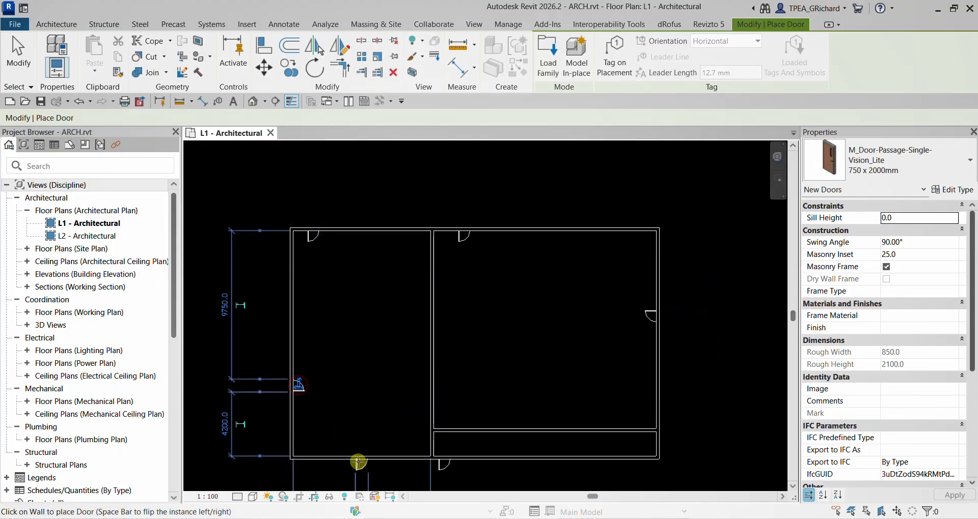
pyautogui.click(360, 463)
pyautogui.click(436, 341)
pyautogui.click(569, 432)
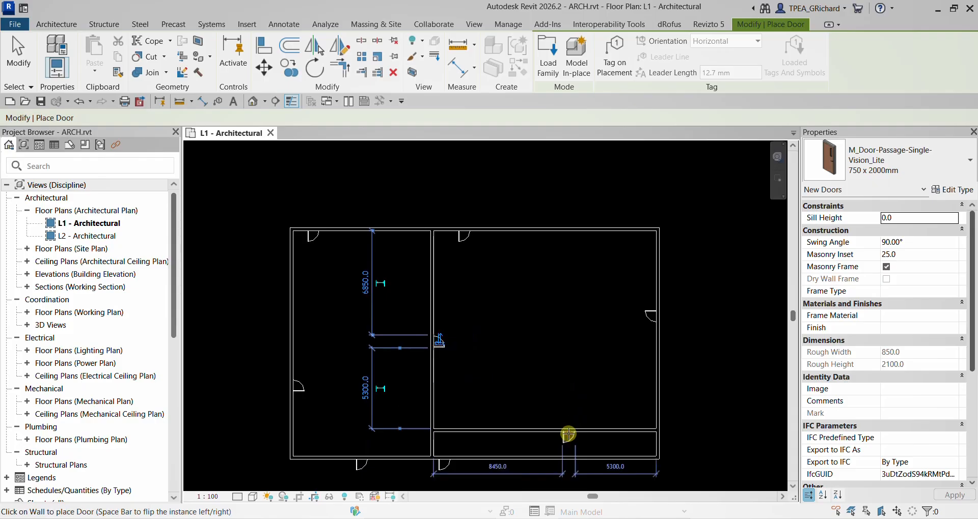
# - Place three more 750 x 2000mm doors in the horizontal interior, right exterior and lower exterior walls, and save ARCH.rvt
pyautogui.click(466, 431)
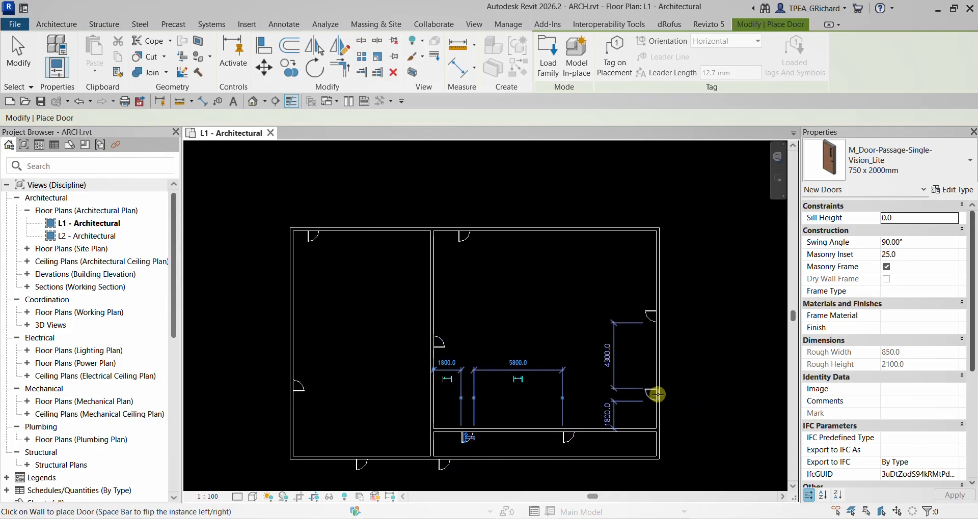
pyautogui.click(653, 395)
pyautogui.click(632, 459)
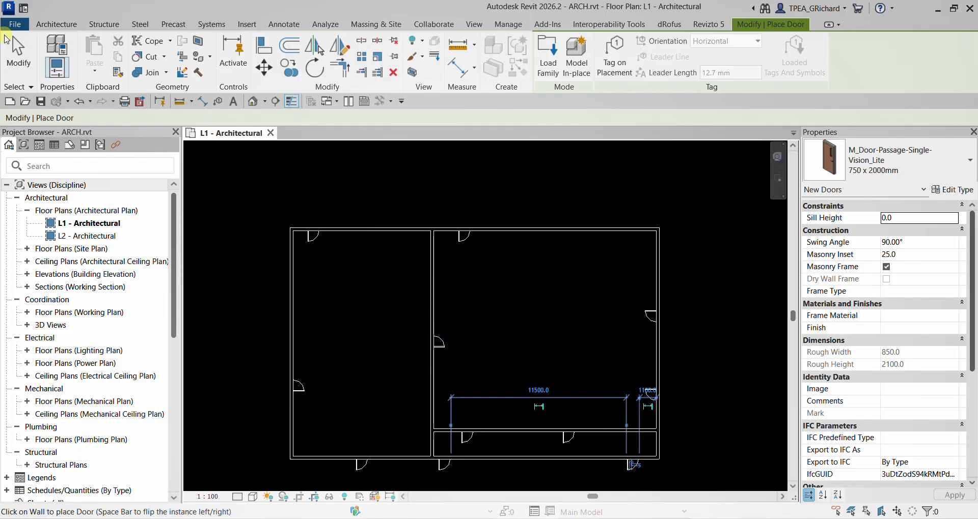
pyautogui.click(18, 53)
pyautogui.click(40, 102)
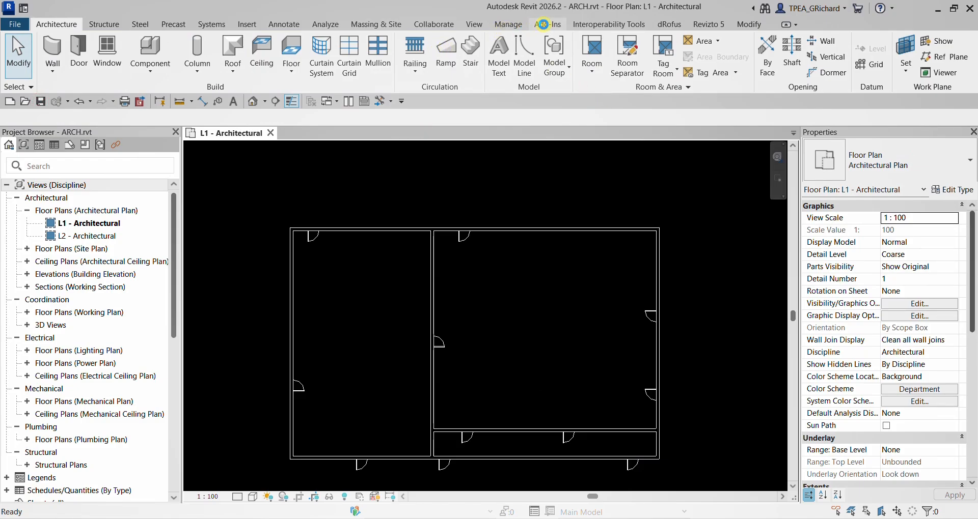
# - Export the architectural model to Navisworks NWC format, overwriting Architecture.nwc in the NWC folder
pyautogui.click(542, 23)
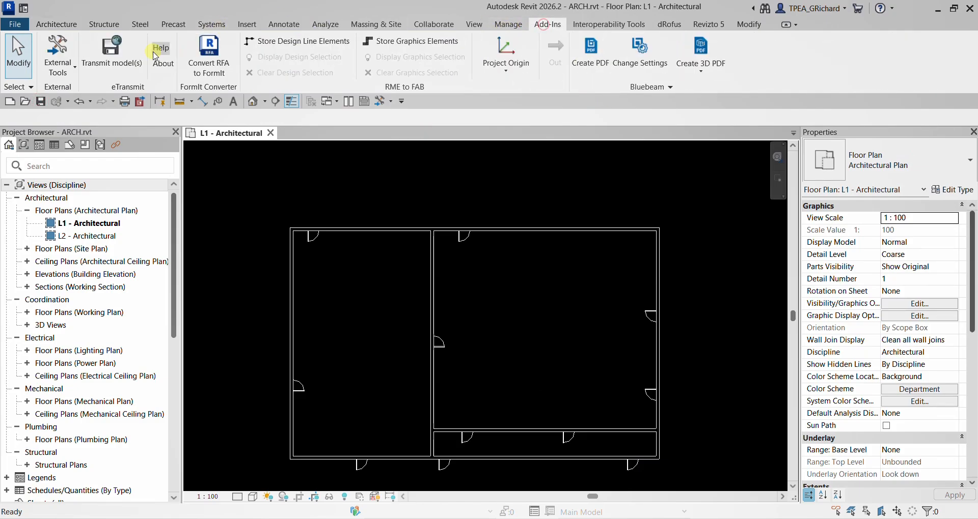
pyautogui.click(64, 66)
pyautogui.click(90, 102)
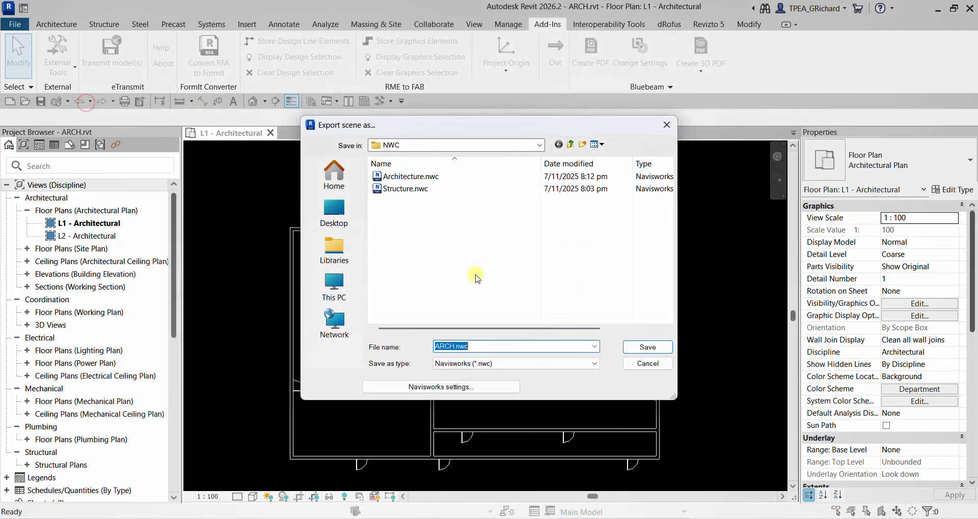
pyautogui.click(406, 179)
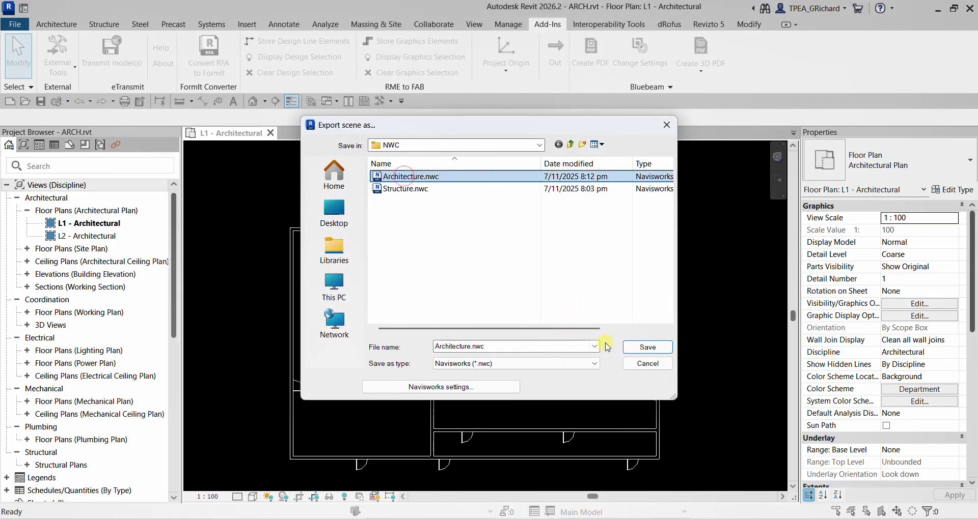
pyautogui.click(646, 347)
pyautogui.click(524, 267)
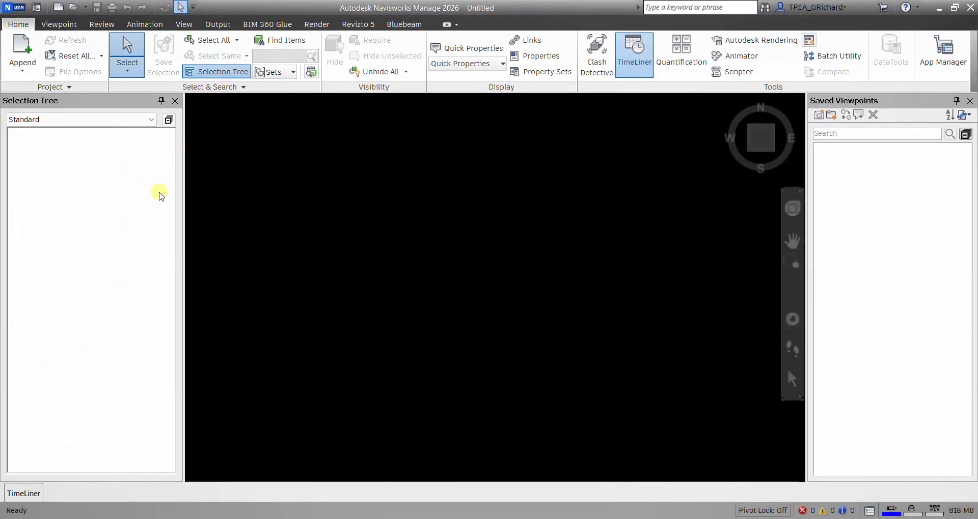
# - Switch to Navisworks, open Federated model.nwd from the Exercise\NWD folder and examine its walls for the added doors
pyautogui.click(74, 7)
pyautogui.click(162, 101)
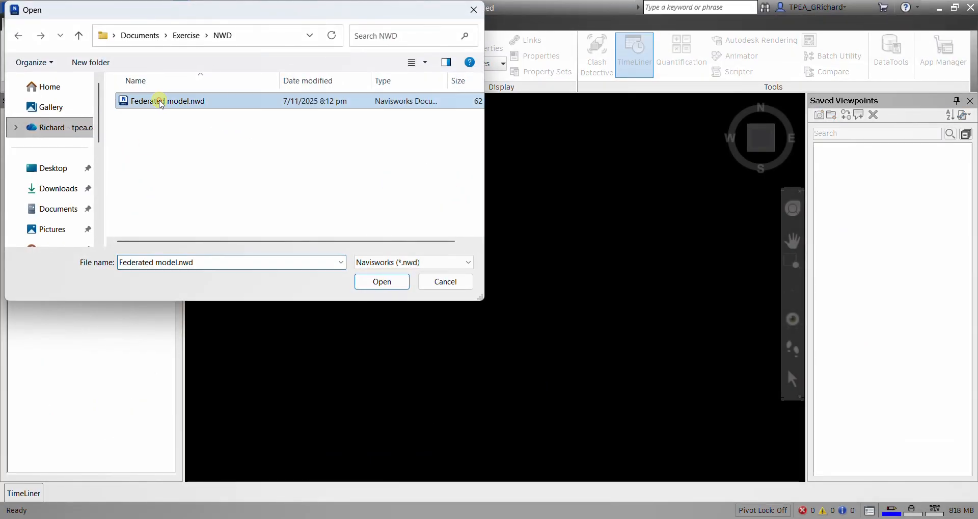
pyautogui.click(382, 282)
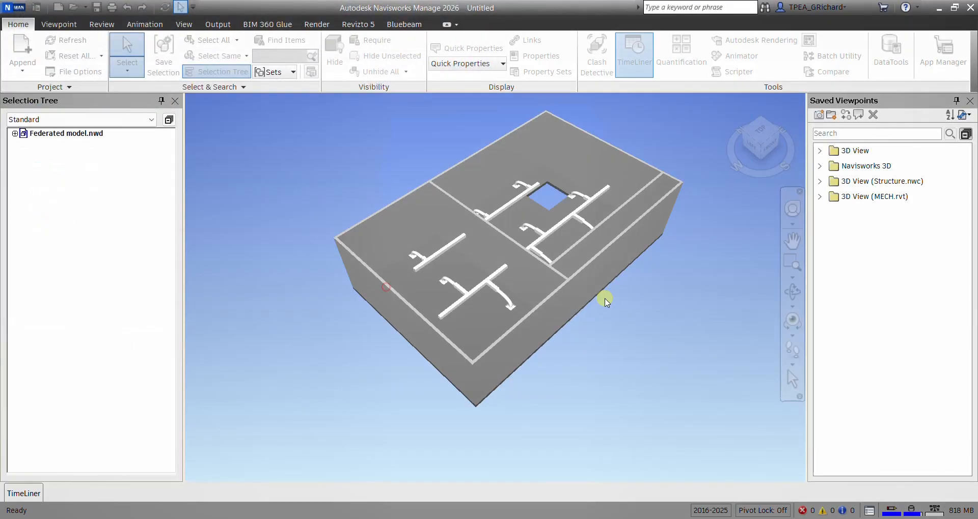
pyautogui.keyDown('shift'); pyautogui.moveTo(536, 283); pyautogui.dragTo(480, 280, button='middle'); pyautogui.keyUp('shift')
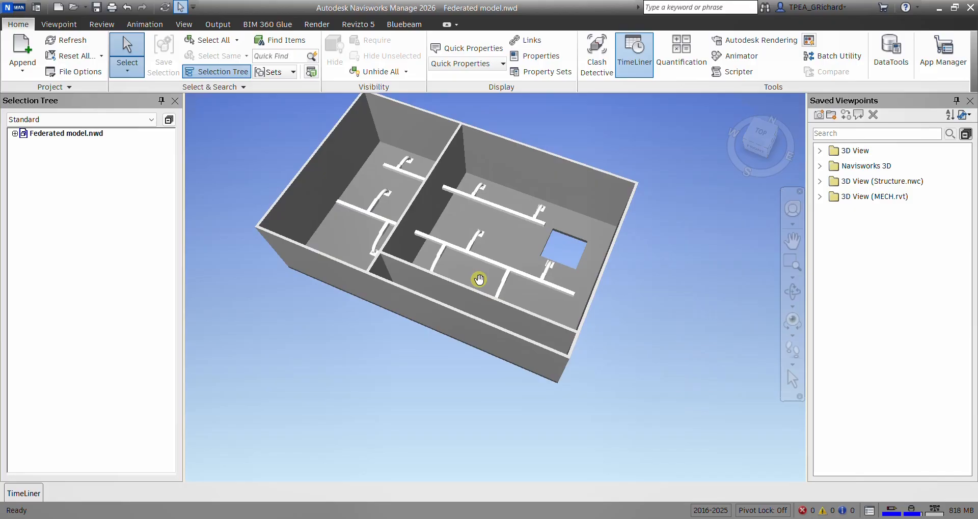
pyautogui.moveTo(655, 299); pyautogui.dragTo(681, 329)
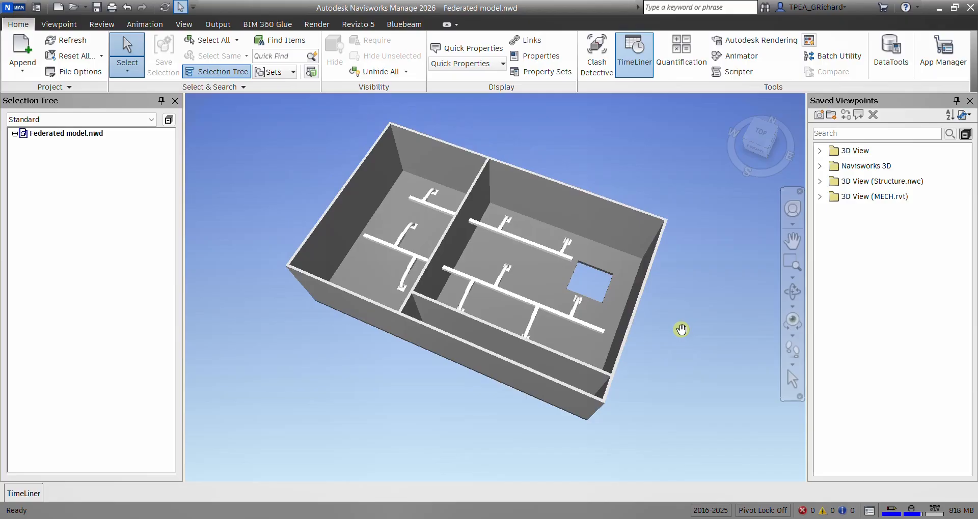
pyautogui.moveTo(580, 312)
pyautogui.keyDown('shift'); pyautogui.mouseDown(button='middle')
pyautogui.moveTo(661, 292)
pyautogui.moveTo(734, 312)
pyautogui.mouseUp(button='middle'); pyautogui.keyUp('shift')
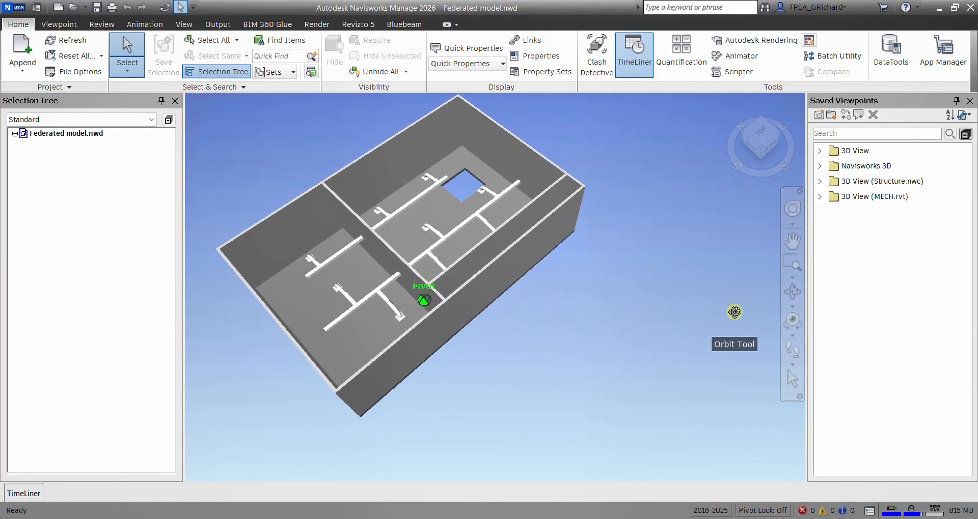
pyautogui.moveTo(568, 318); pyautogui.dragTo(602, 330, button='middle')
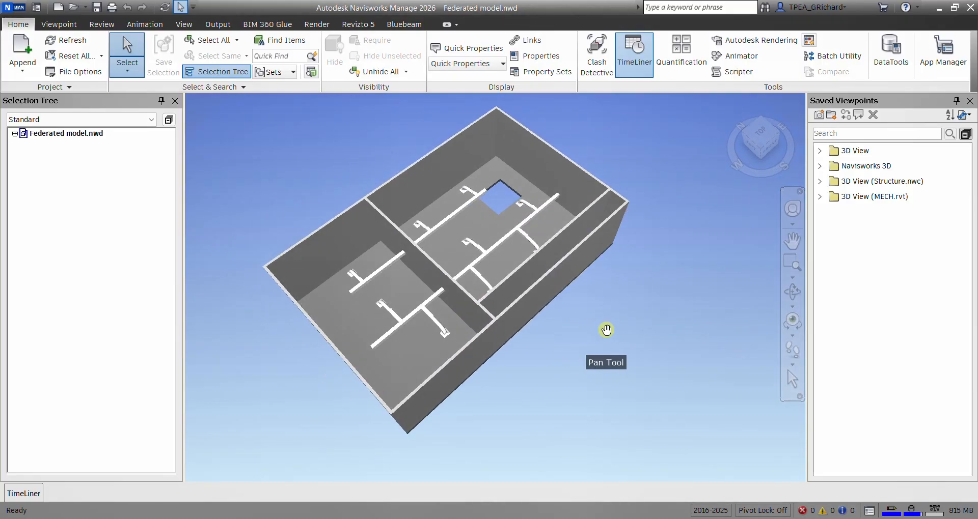
# - Open Federated model.nwf from the Exercise\NWF folder as a Navisworks File Set (*.nwf) and examine its walls for the added doors
pyautogui.click(74, 8)
pyautogui.click(187, 35)
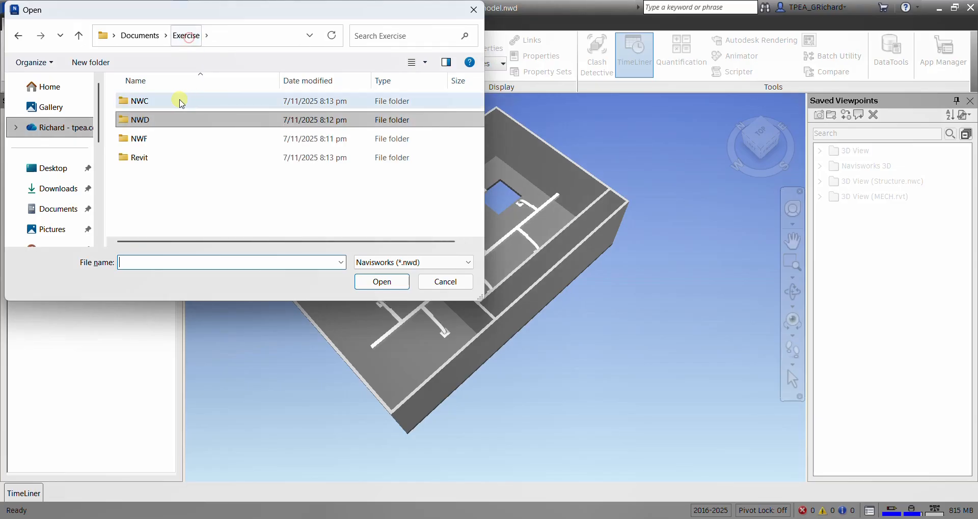
pyautogui.doubleClick(140, 138)
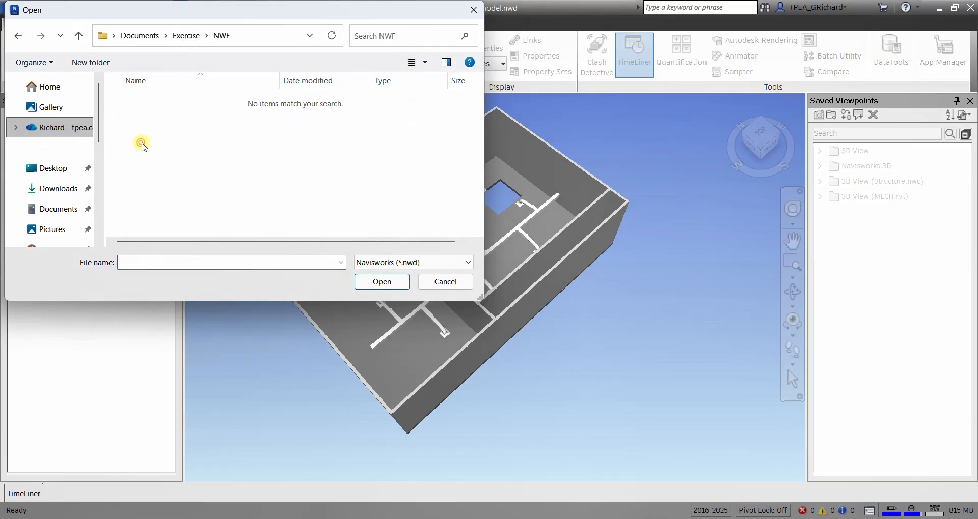
pyautogui.click(428, 262)
pyautogui.click(419, 20)
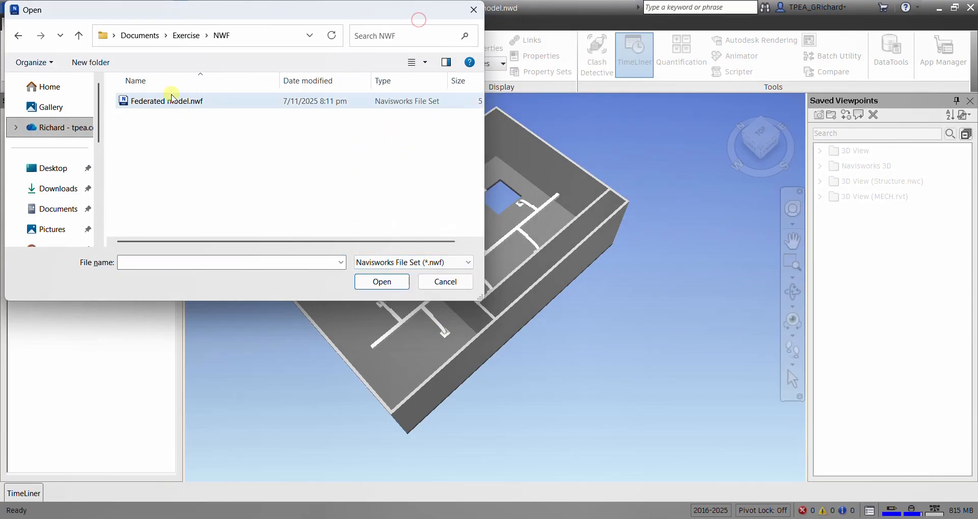
pyautogui.click(173, 99)
pyautogui.click(377, 283)
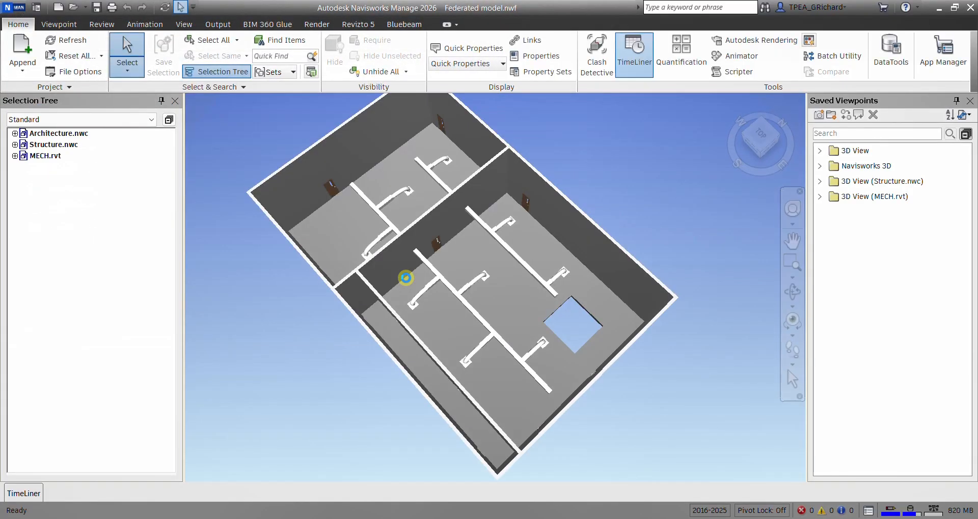
pyautogui.keyDown('shift'); pyautogui.moveTo(492, 330); pyautogui.dragTo(545, 290, button='middle'); pyautogui.keyUp('shift')
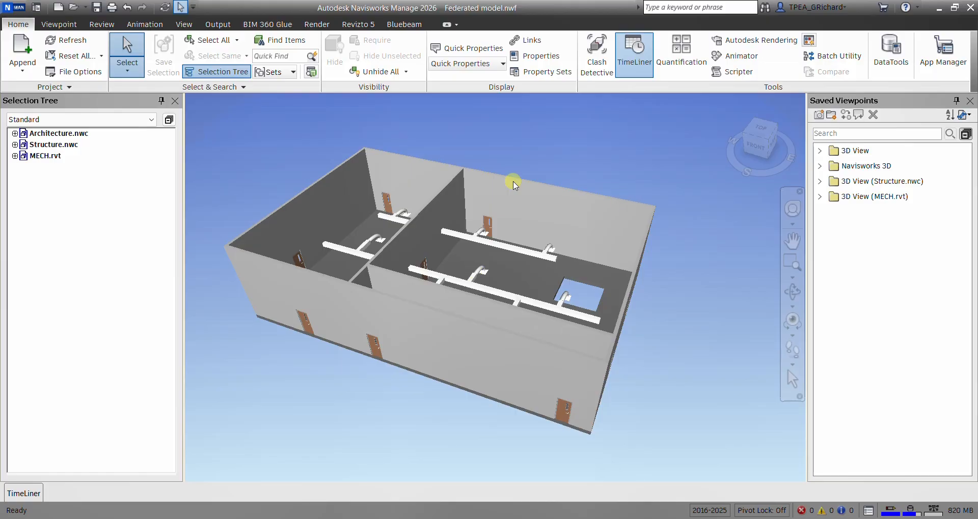
pyautogui.moveTo(543, 266)
pyautogui.keyDown('shift'); pyautogui.mouseDown(button='middle')
pyautogui.moveTo(571, 313)
pyautogui.moveTo(530, 271)
pyautogui.moveTo(517, 275)
pyautogui.mouseUp(button='middle'); pyautogui.keyUp('shift')
pyautogui.scroll(1, 478, 255)
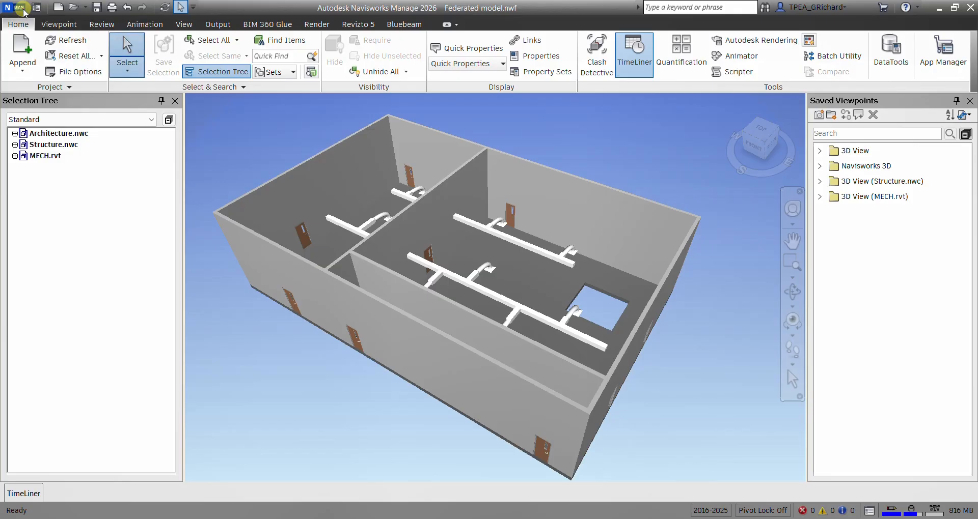
# - Save the federated model in Navisworks 2026 (*.nwd) format, overwriting Federated model.nwd in the Exercise\NWD folder
pyautogui.click(13, 7)
pyautogui.click(53, 126)
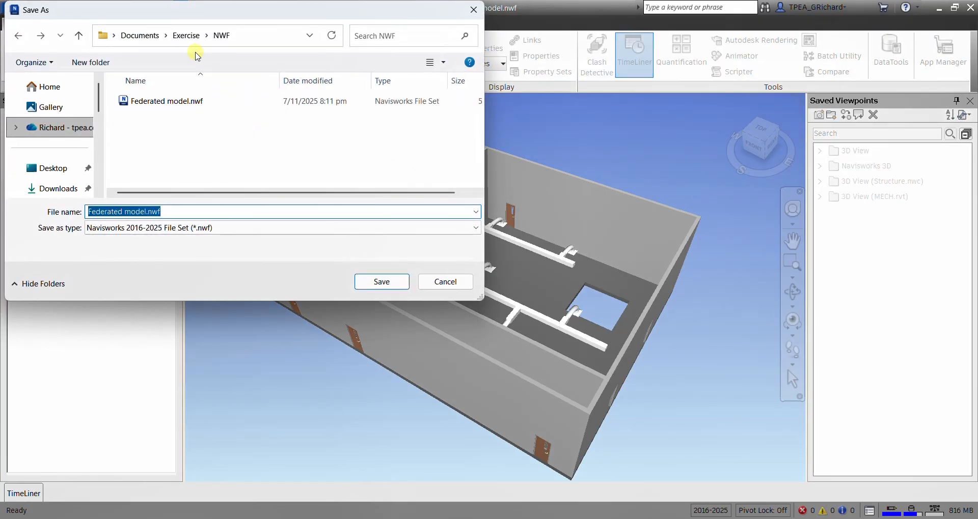
pyautogui.click(187, 35)
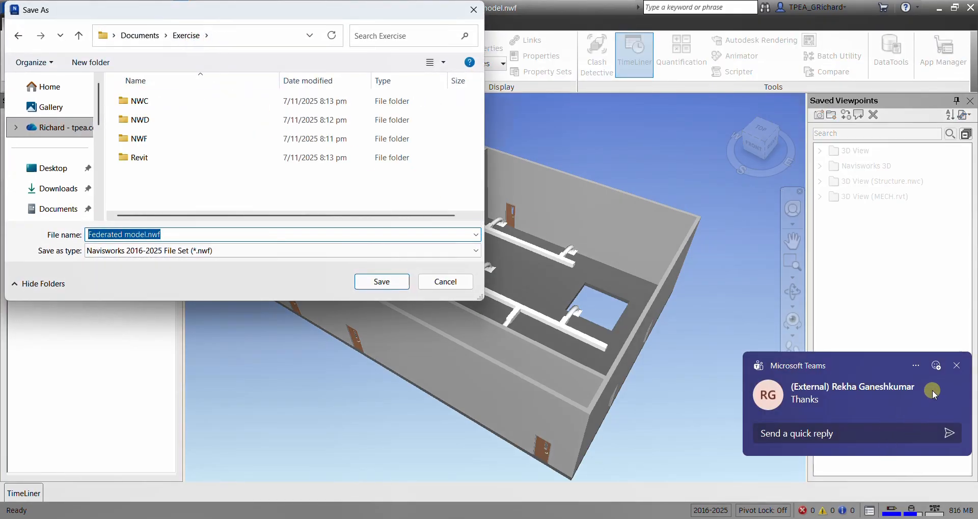
pyautogui.click(956, 365)
pyautogui.doubleClick(153, 122)
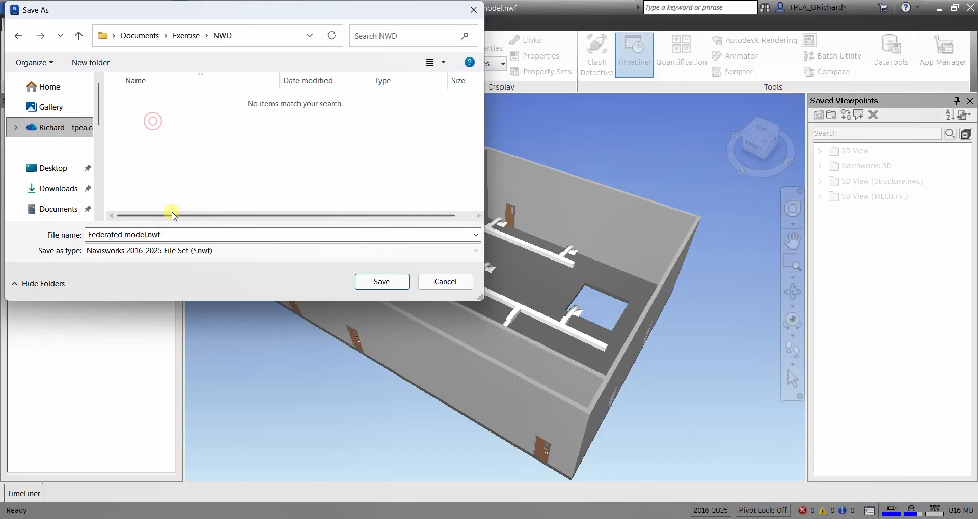
pyautogui.click(210, 251)
pyautogui.click(163, 263)
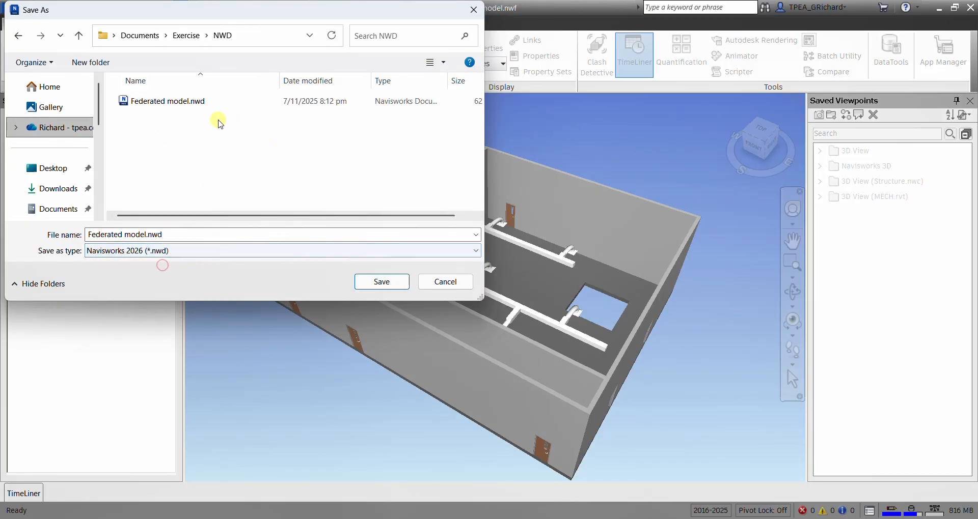
pyautogui.click(168, 102)
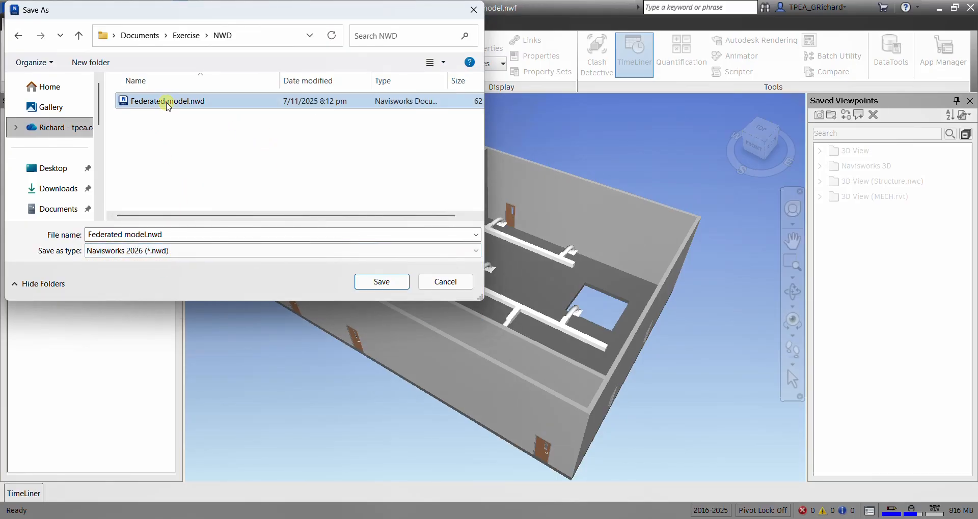
pyautogui.click(382, 282)
pyautogui.click(524, 267)
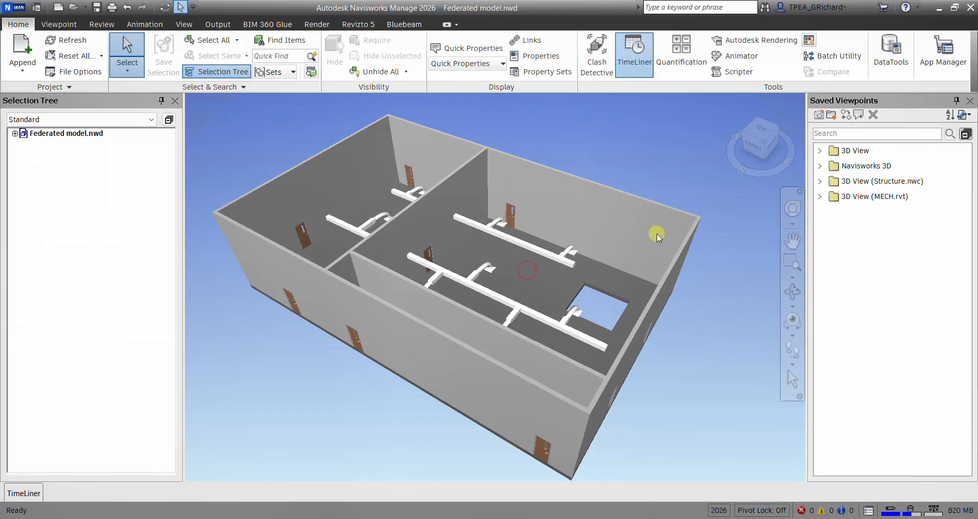